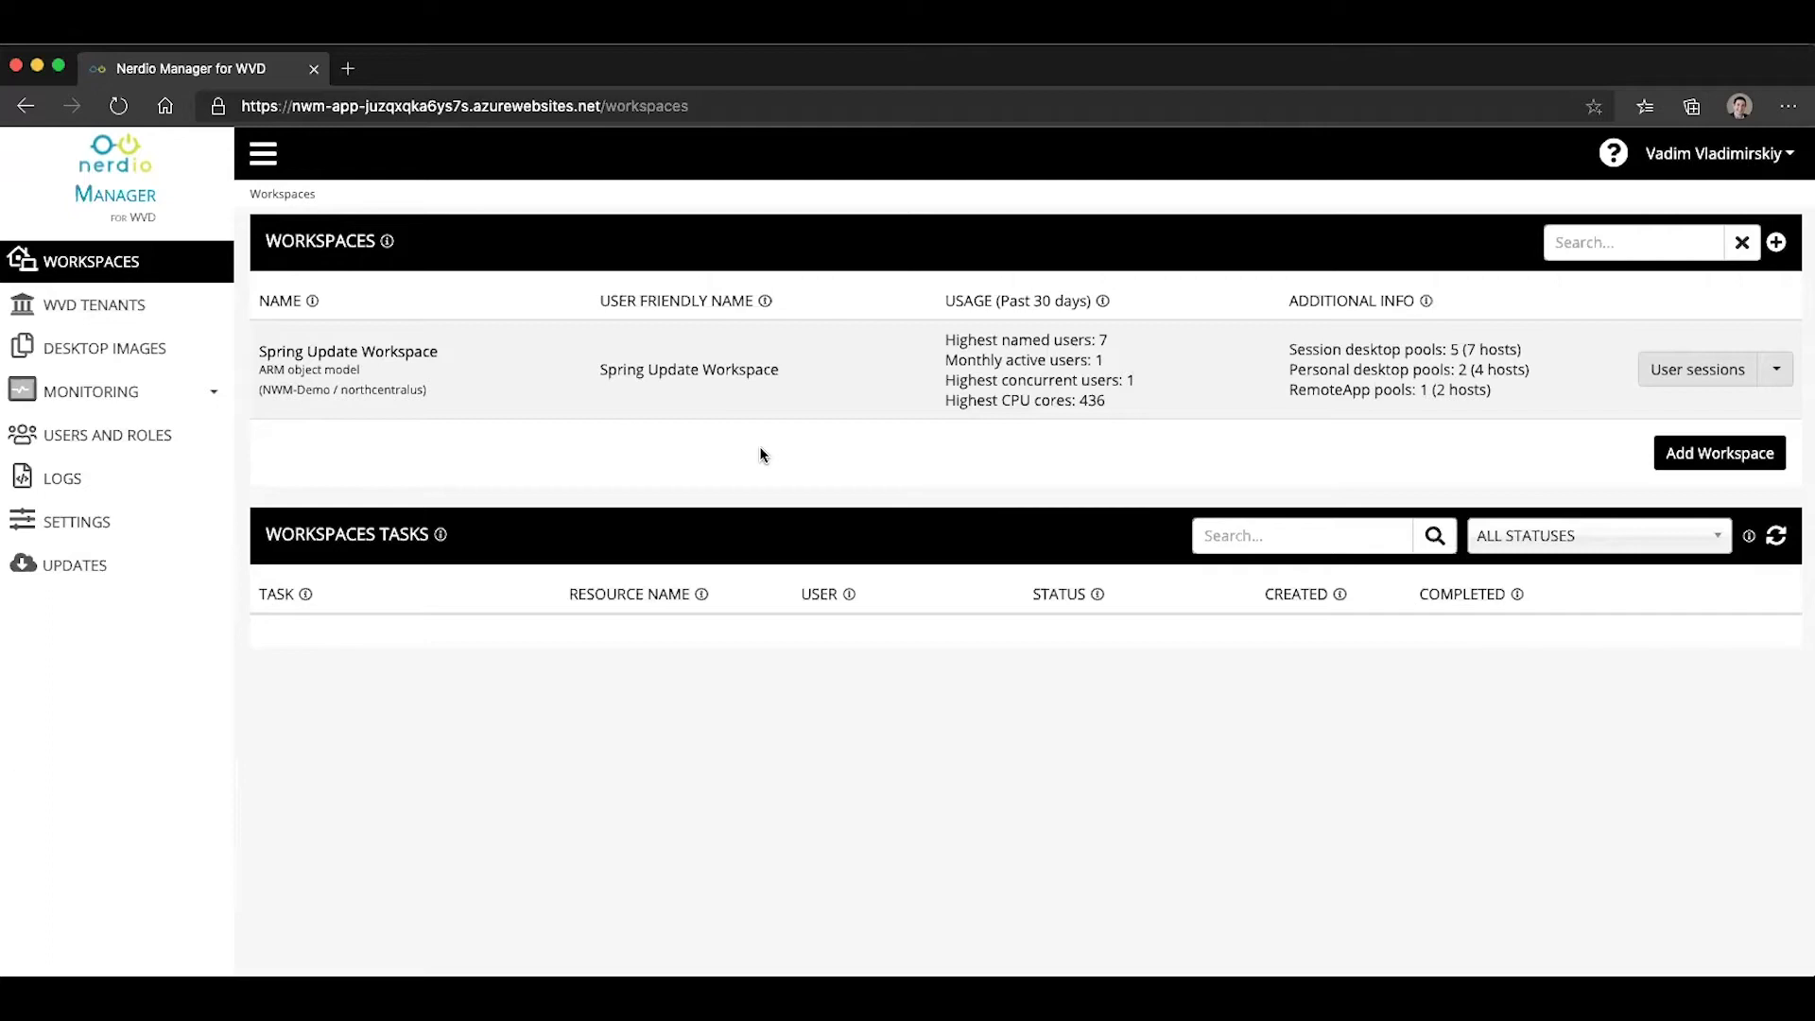
- Begin a new dynamic host pool in Spring Update Workspace with single-user personal/persistent desktops
left_click(359, 355)
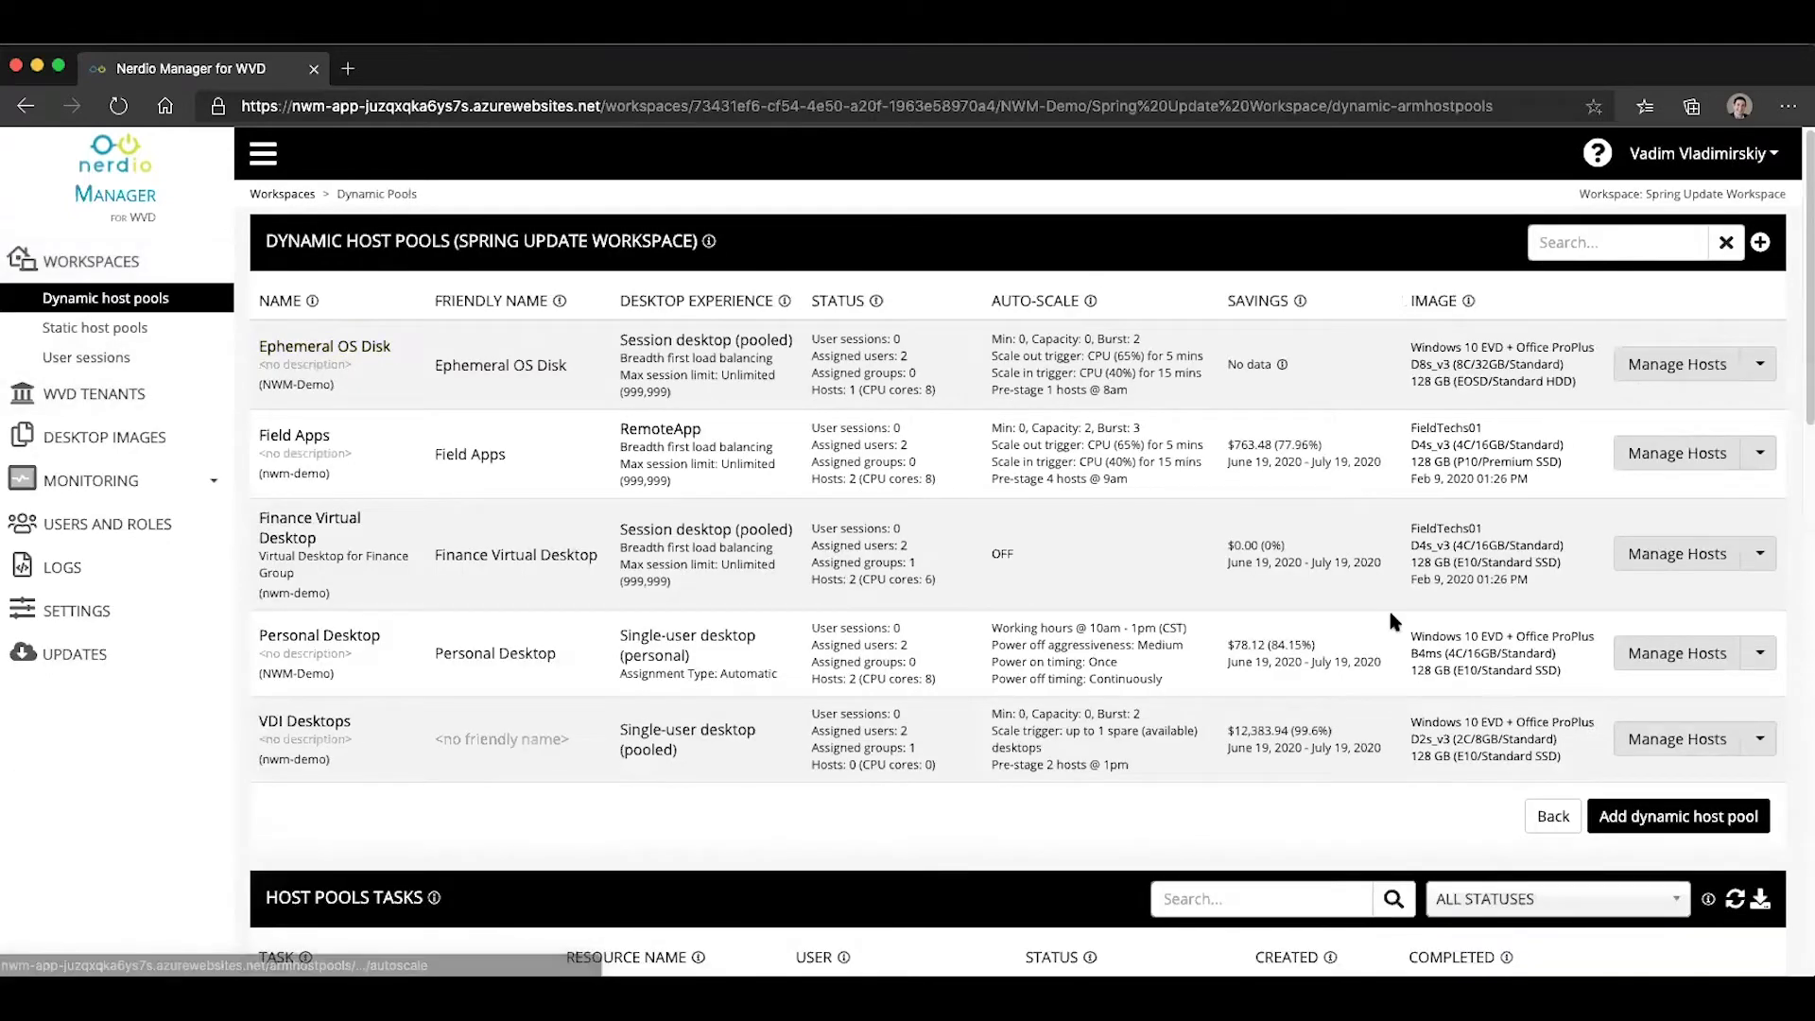
left_click(1628, 821)
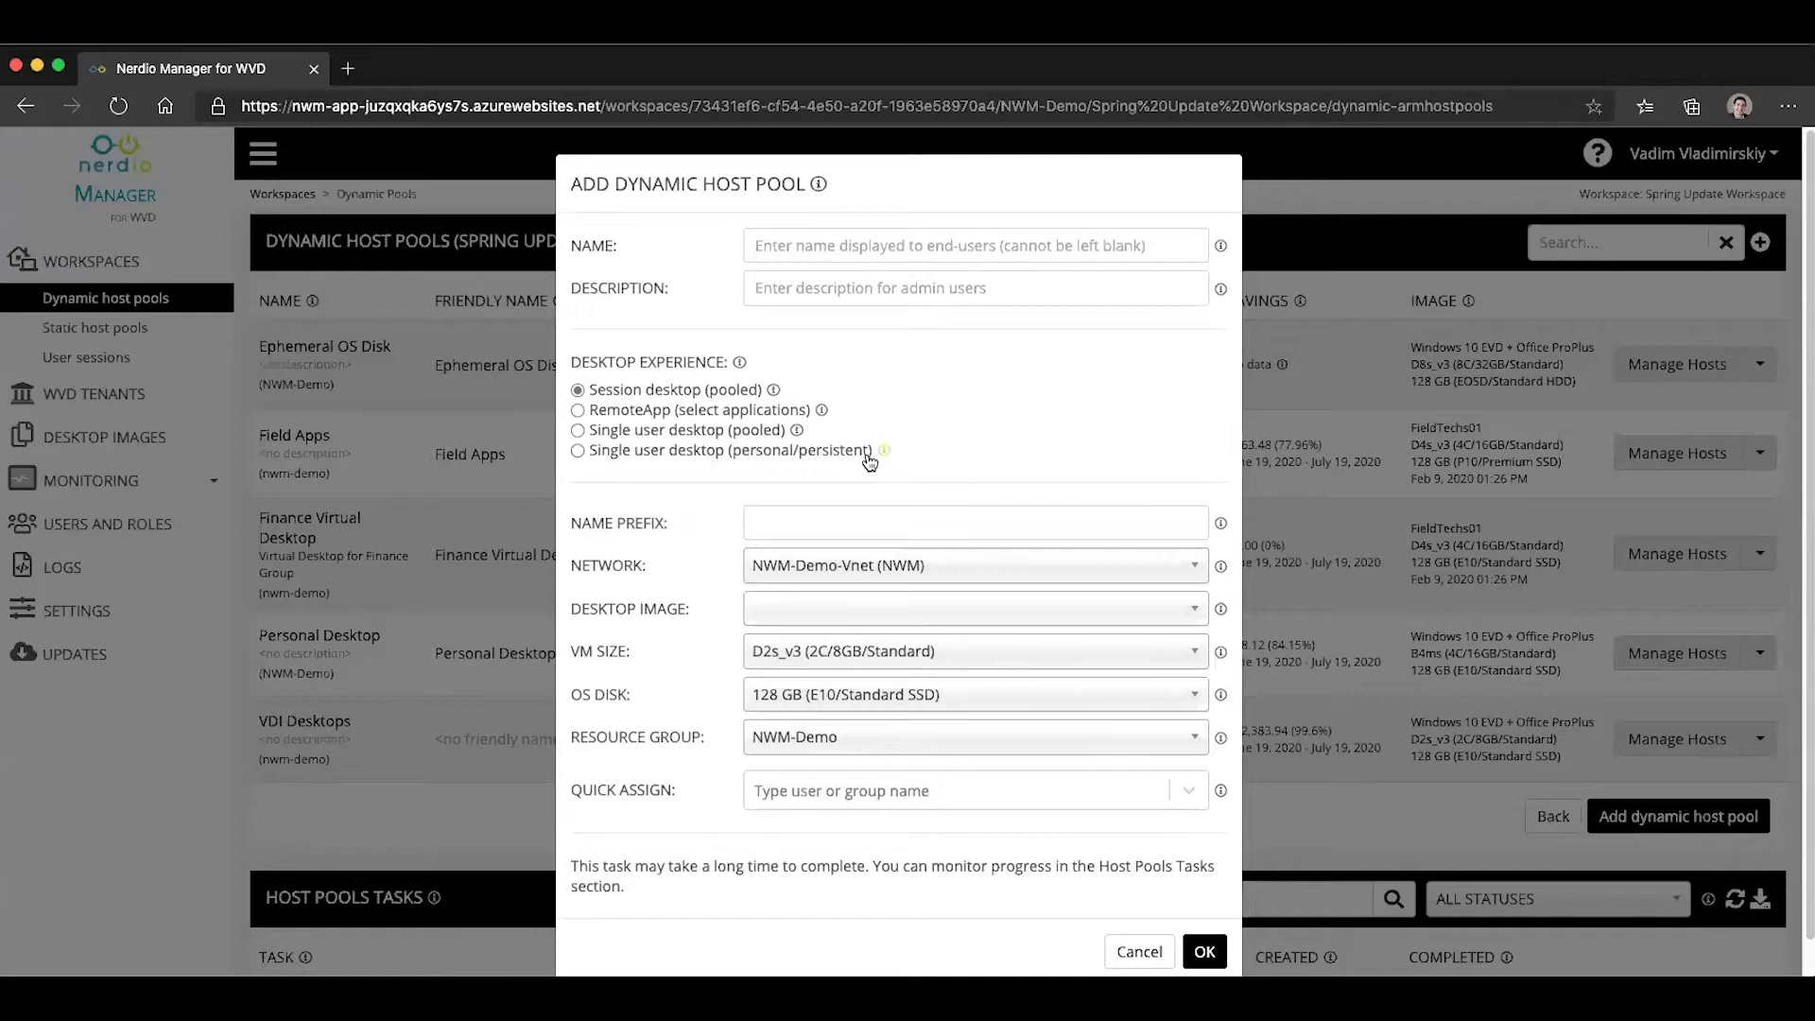
left_click_drag(874, 453, 590, 460)
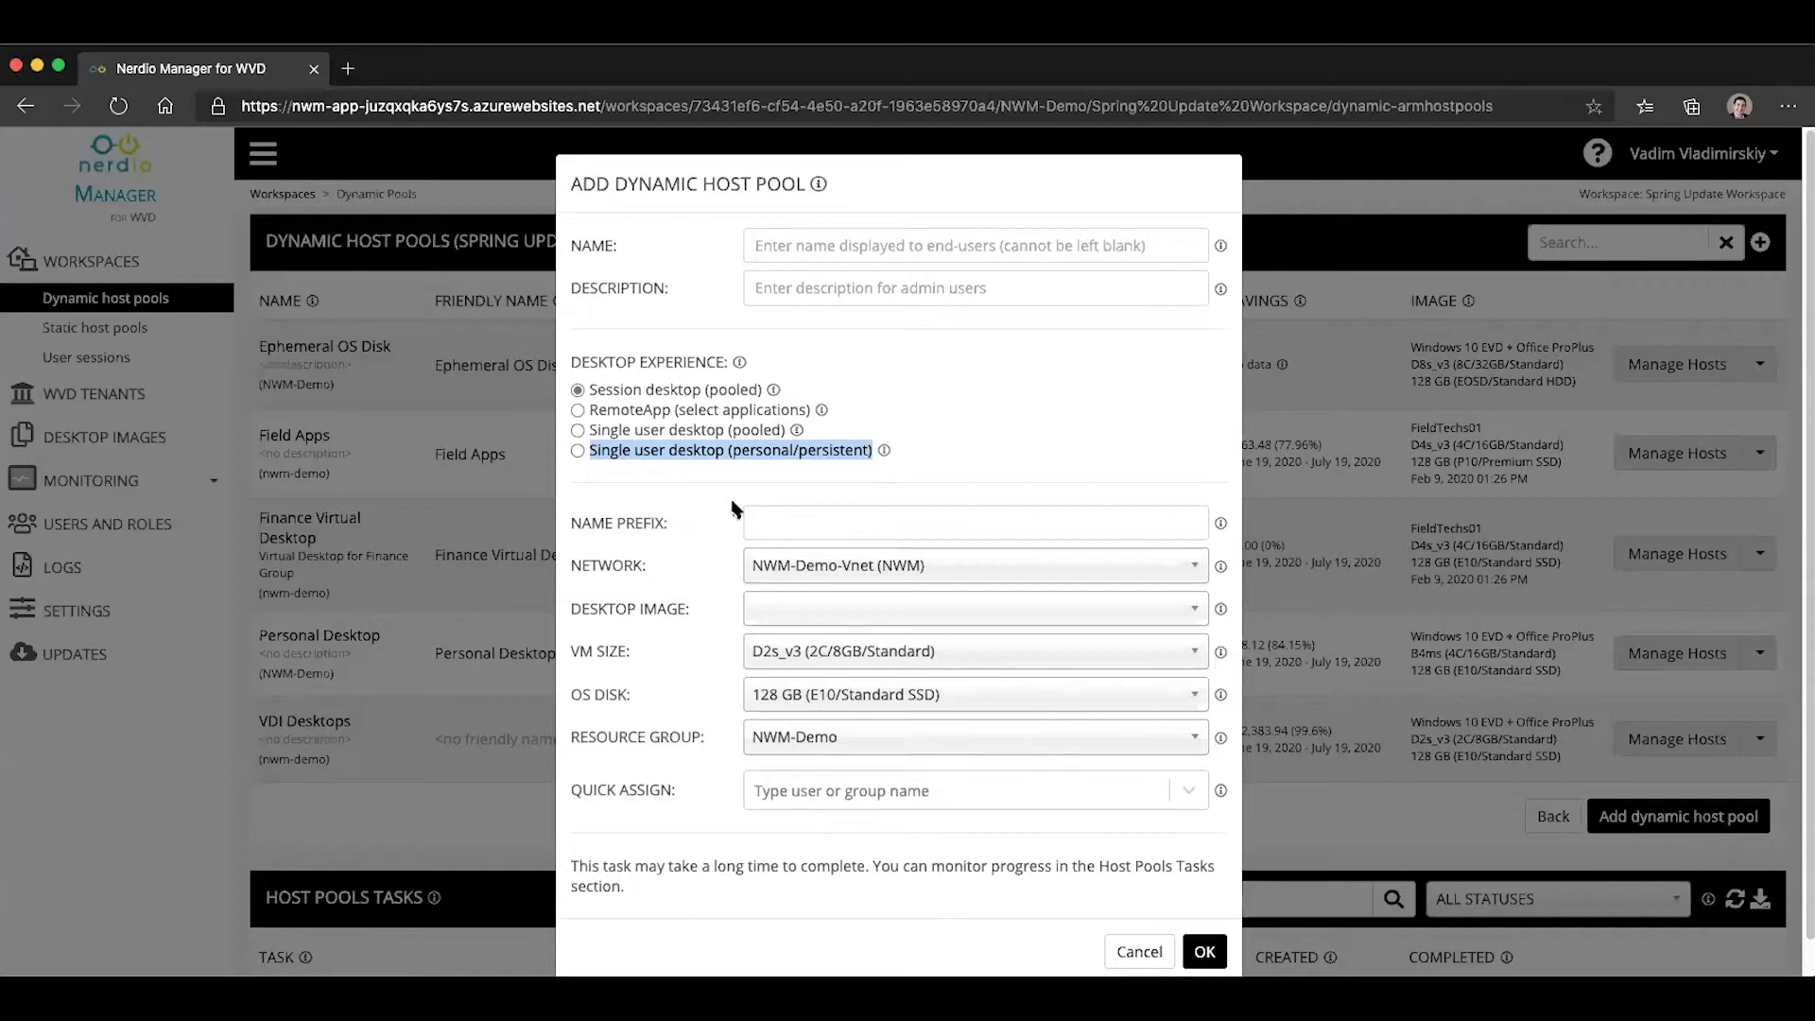
left_click(578, 449)
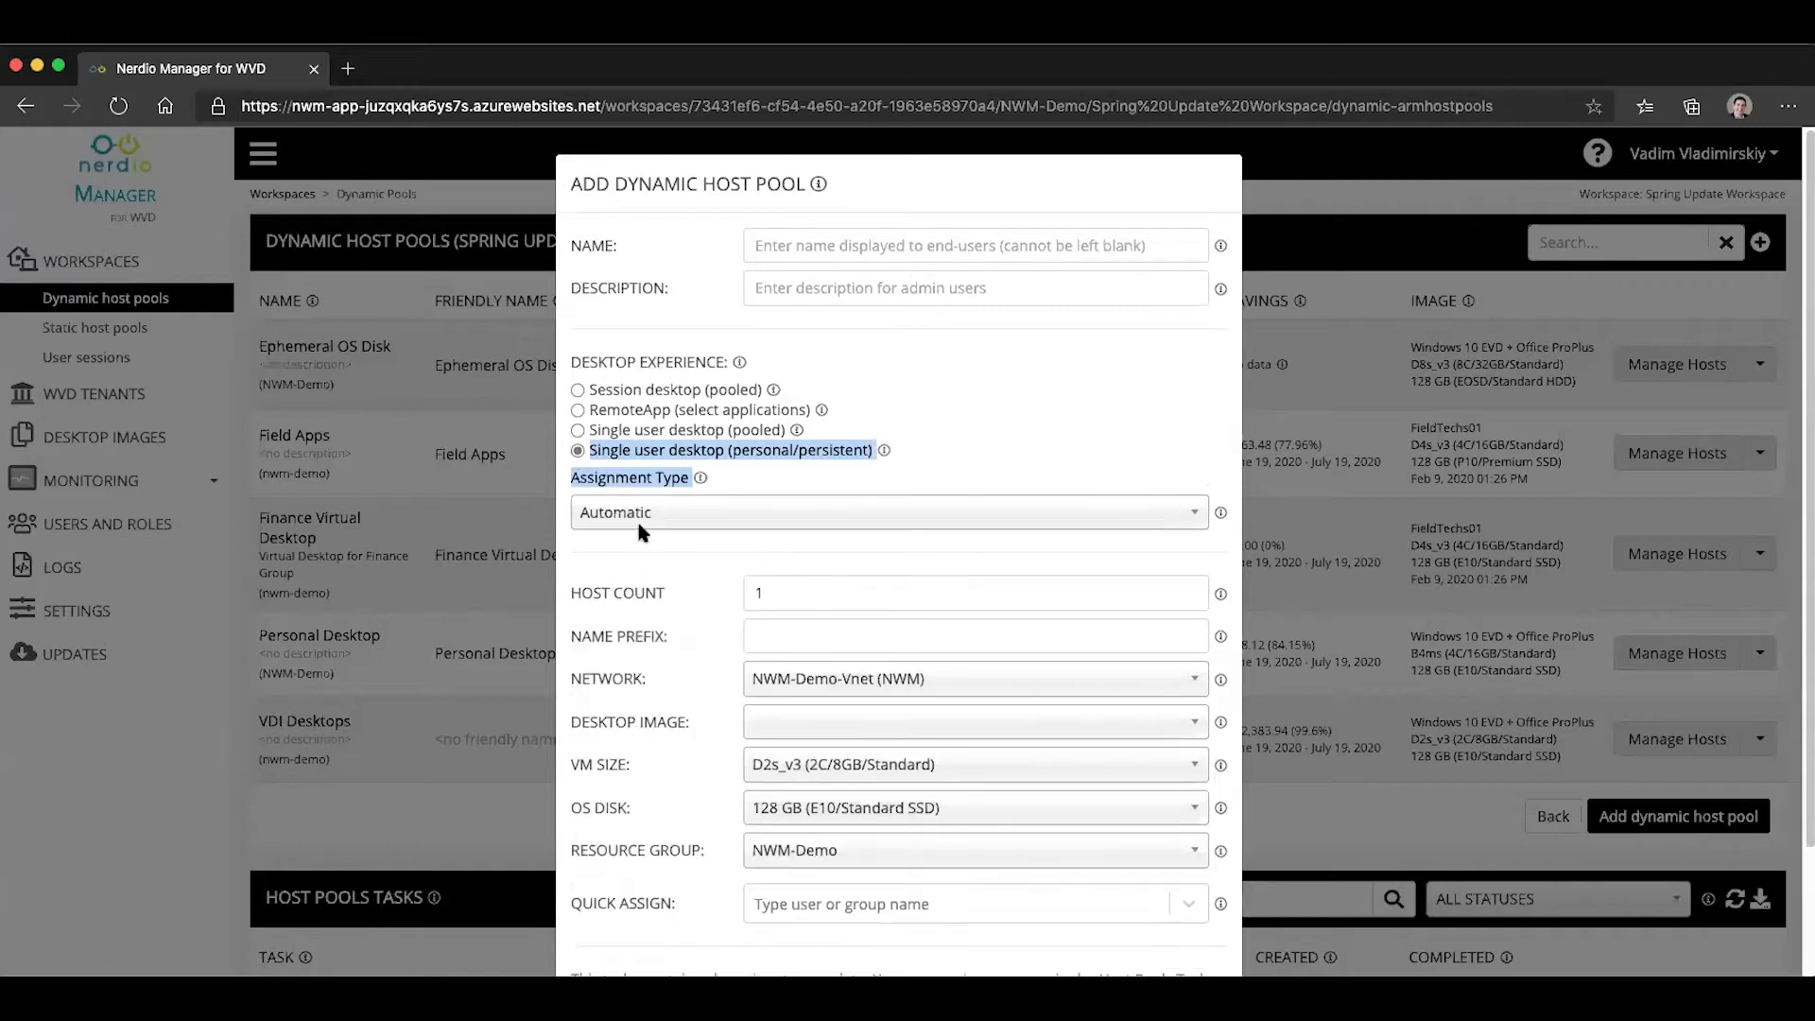
left_click(769, 467)
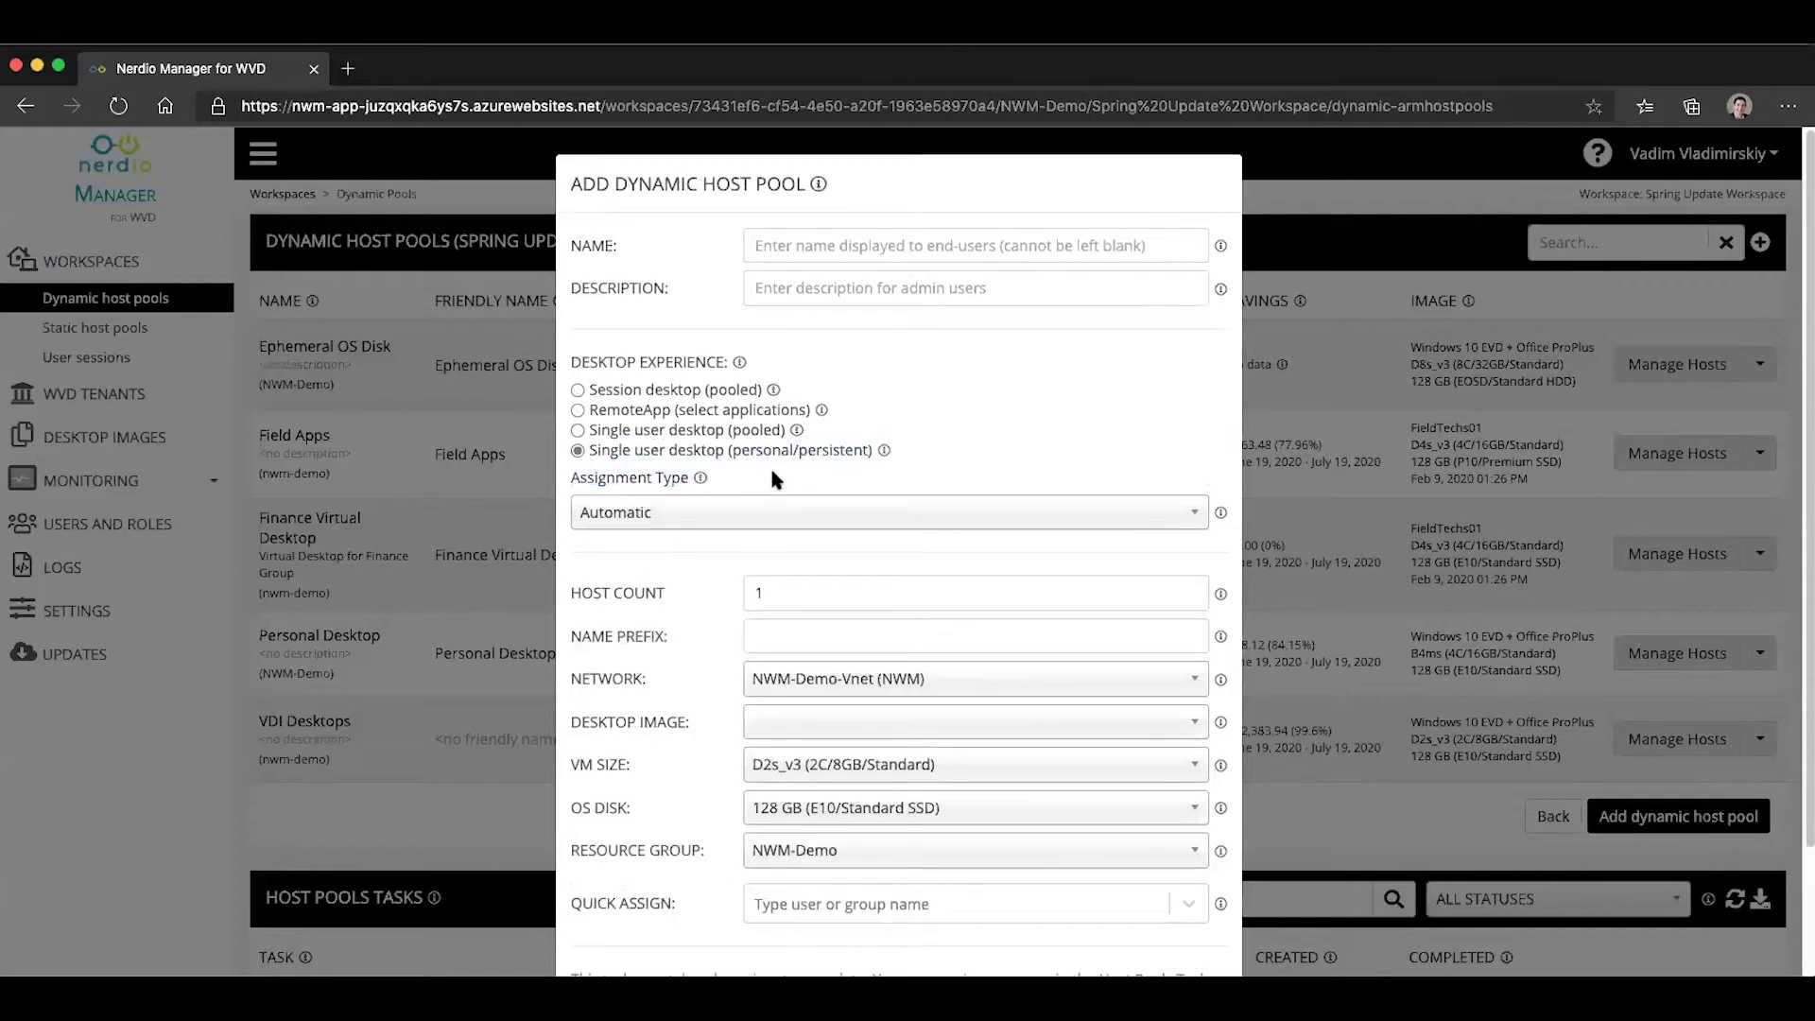
left_click(630, 516)
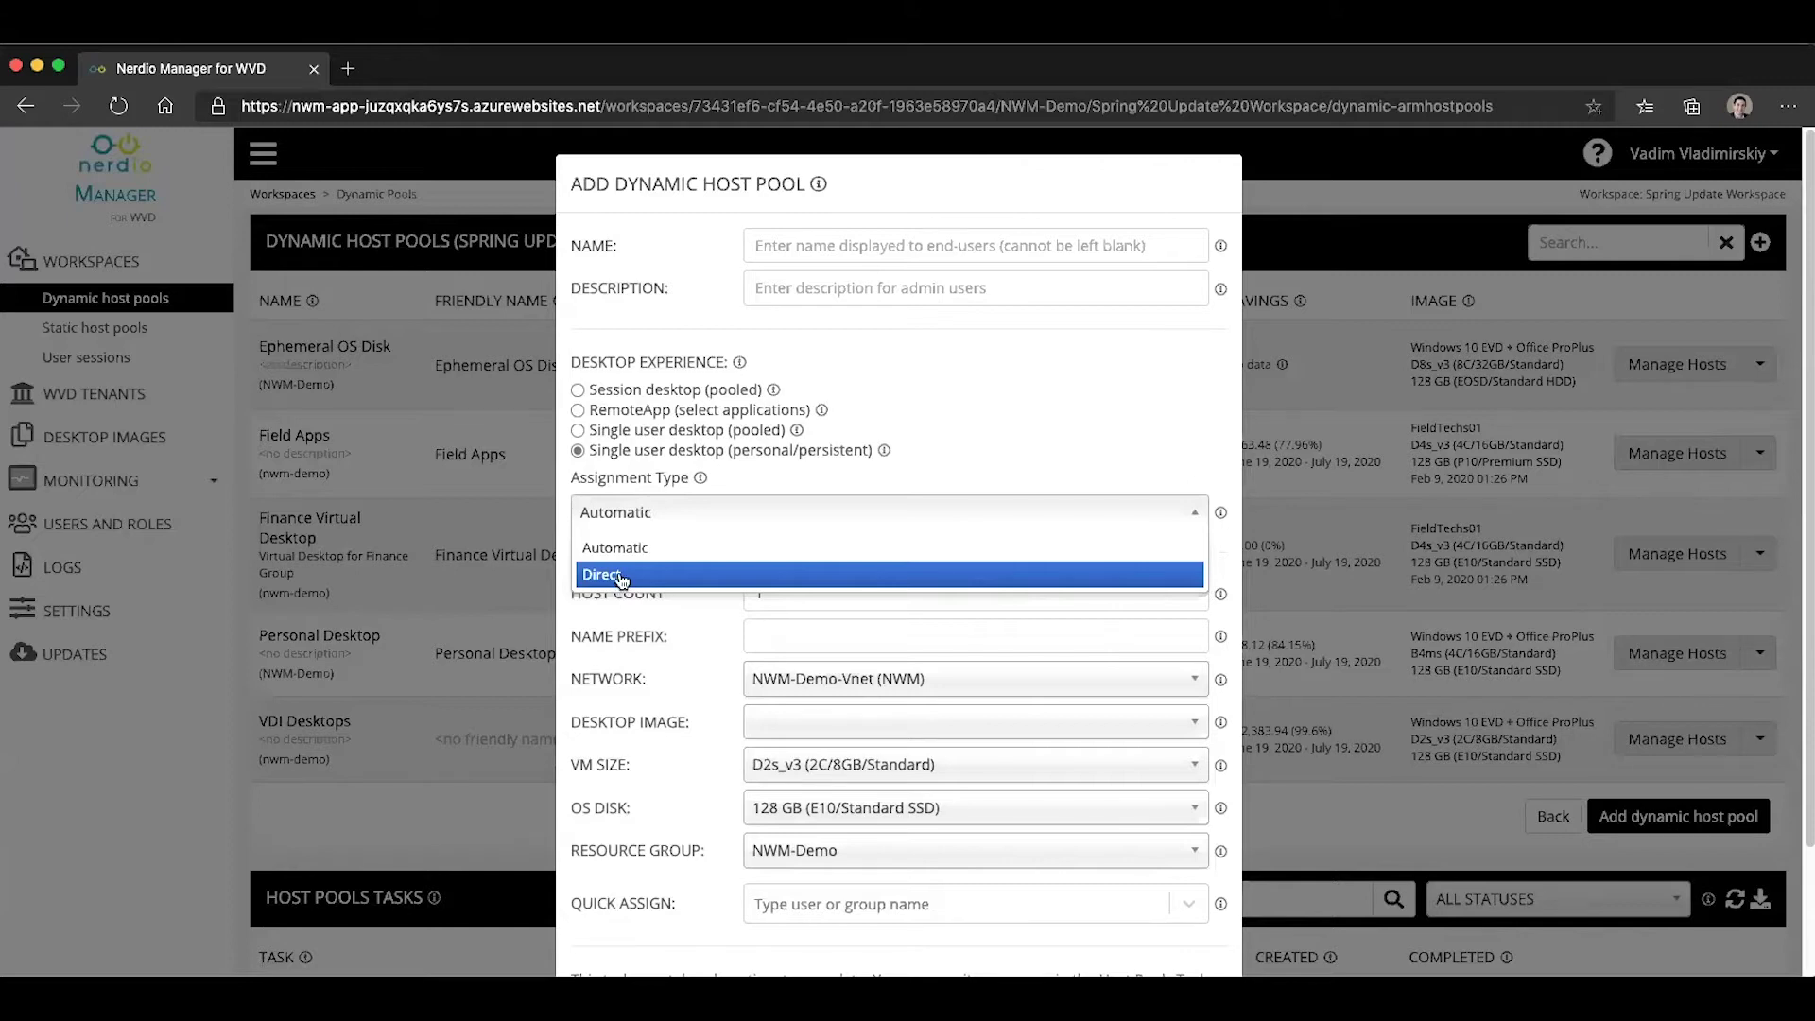
- Keep Automatic assignment and name the pool 'Personal Dynamic Host Pool'
left_click(625, 549)
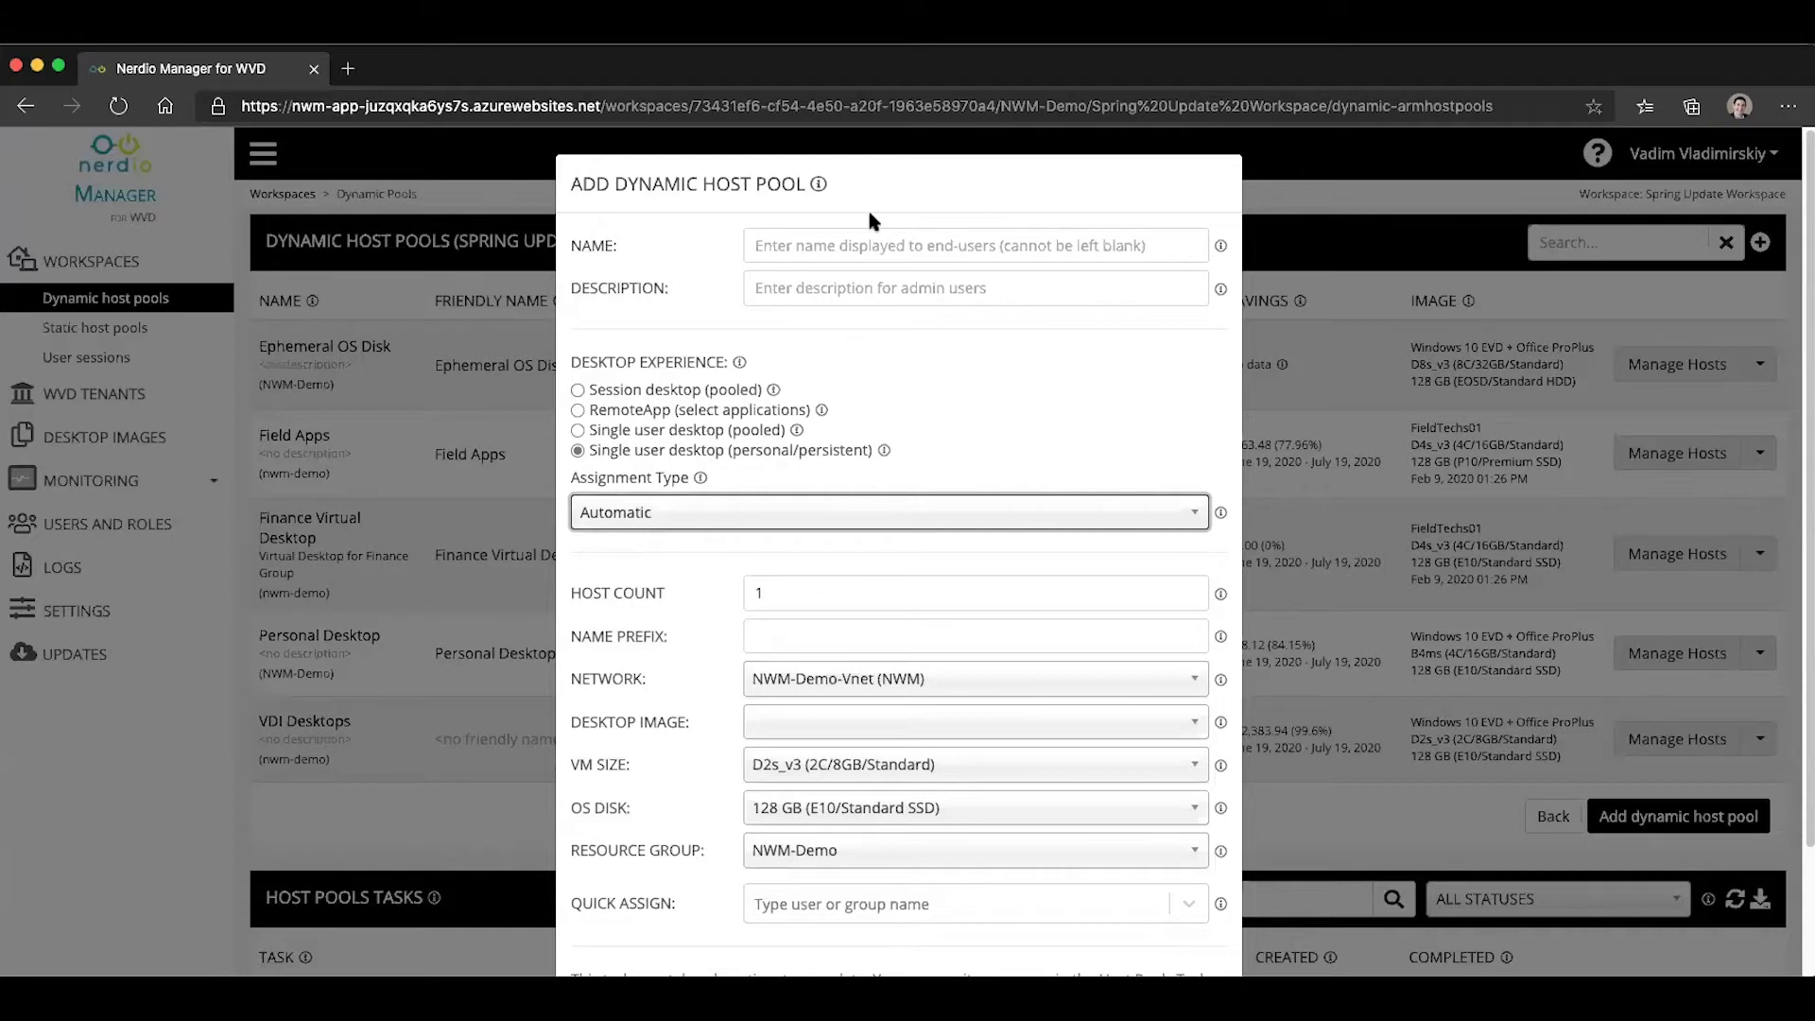
left_click(833, 242)
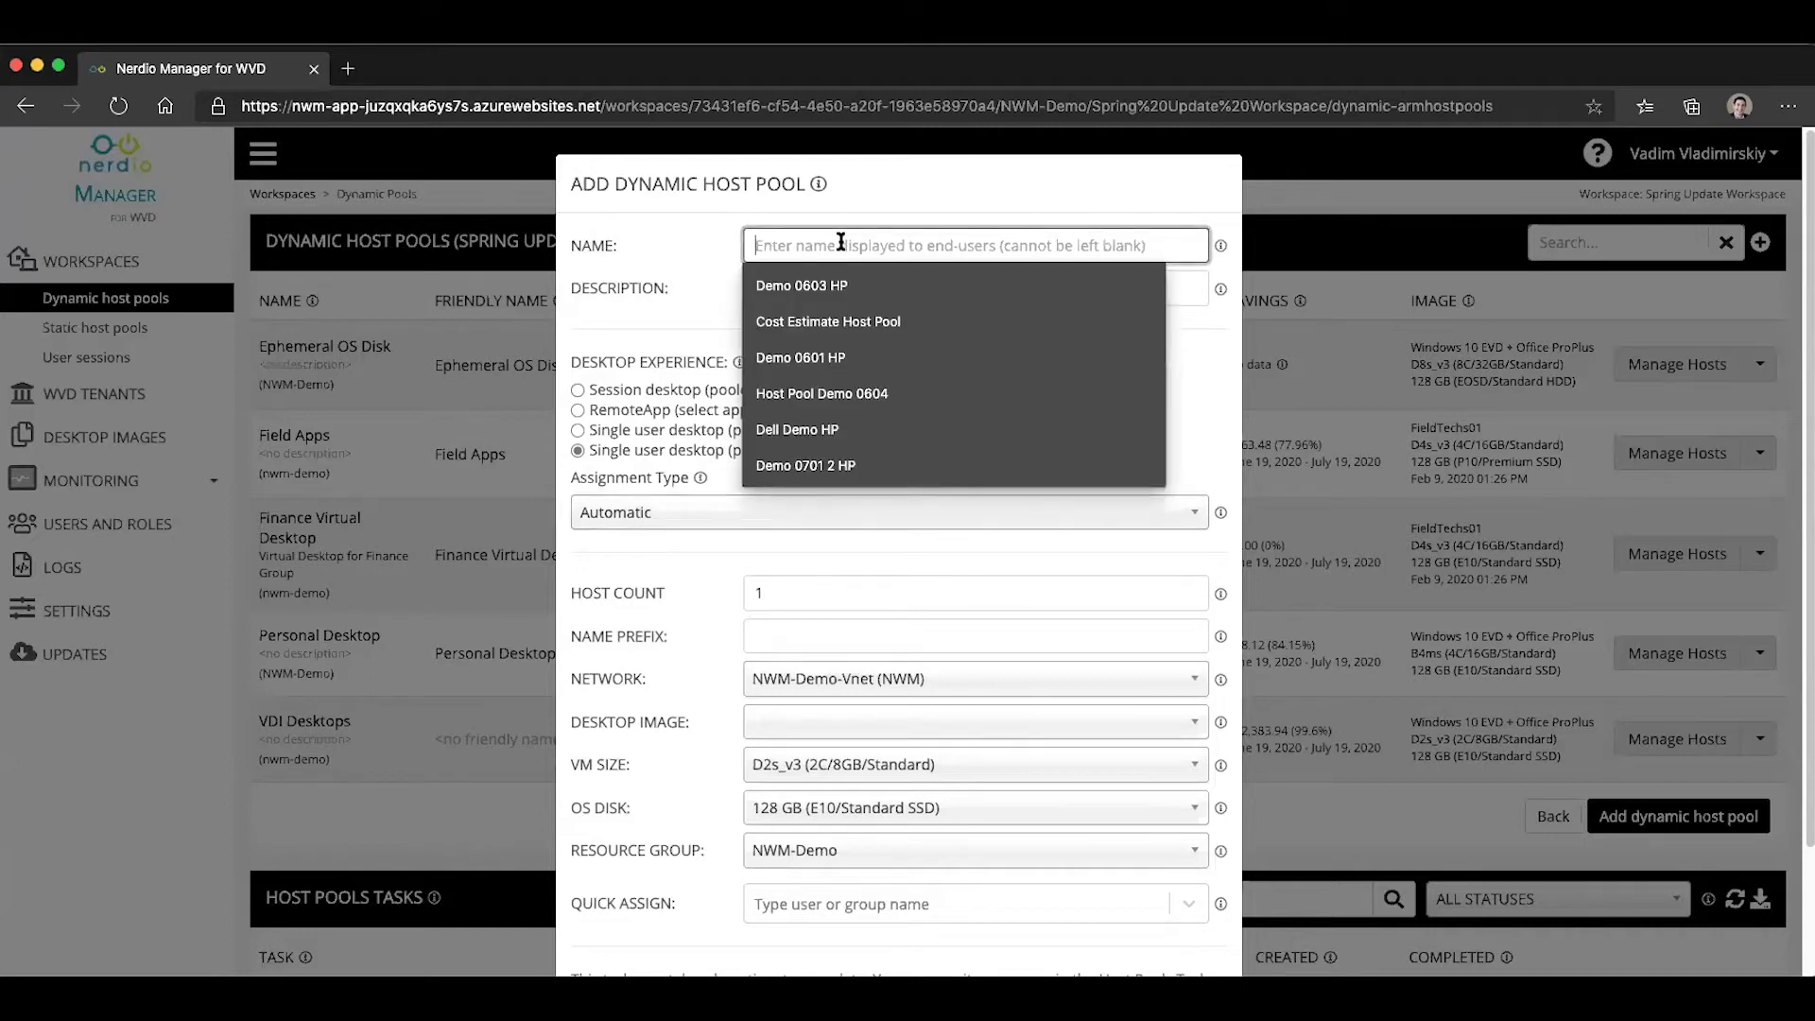
type("Personal De")
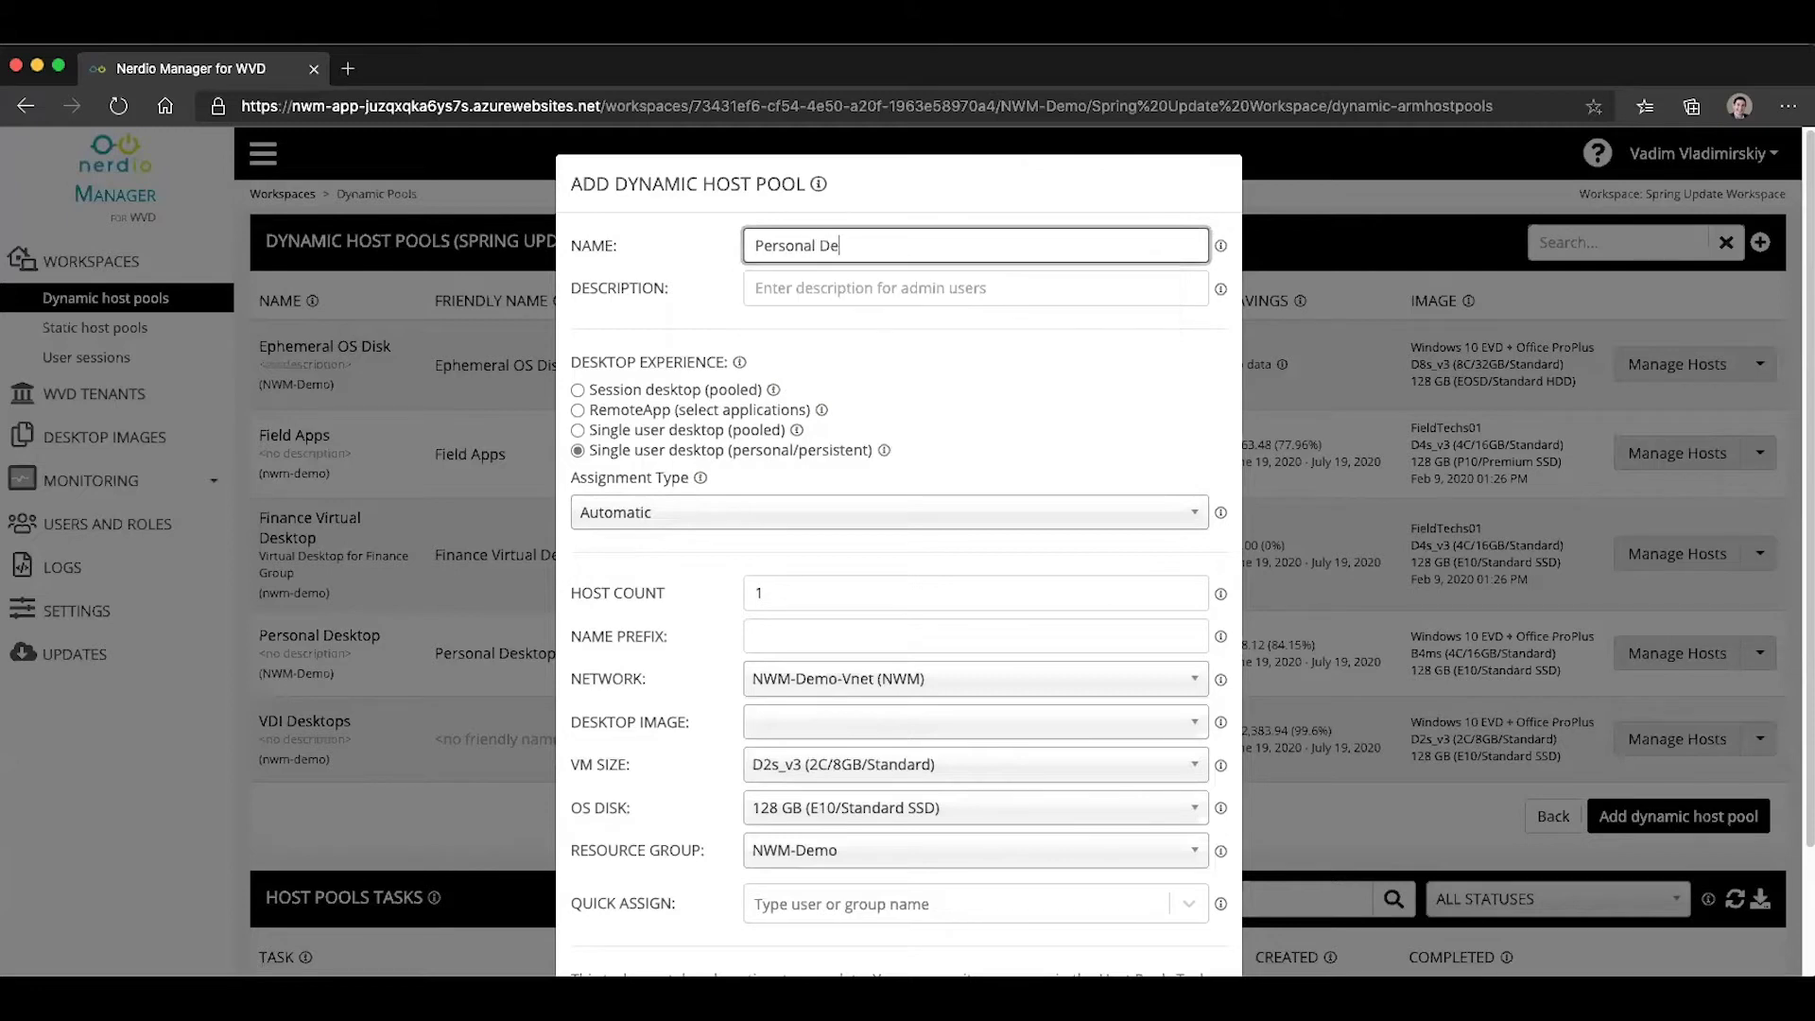
key("BackSpace")
key("BackSpace")
type("Dynamic Host Pool")
- Set the host count to 3 and the name prefix to PERS01
left_click(785, 594)
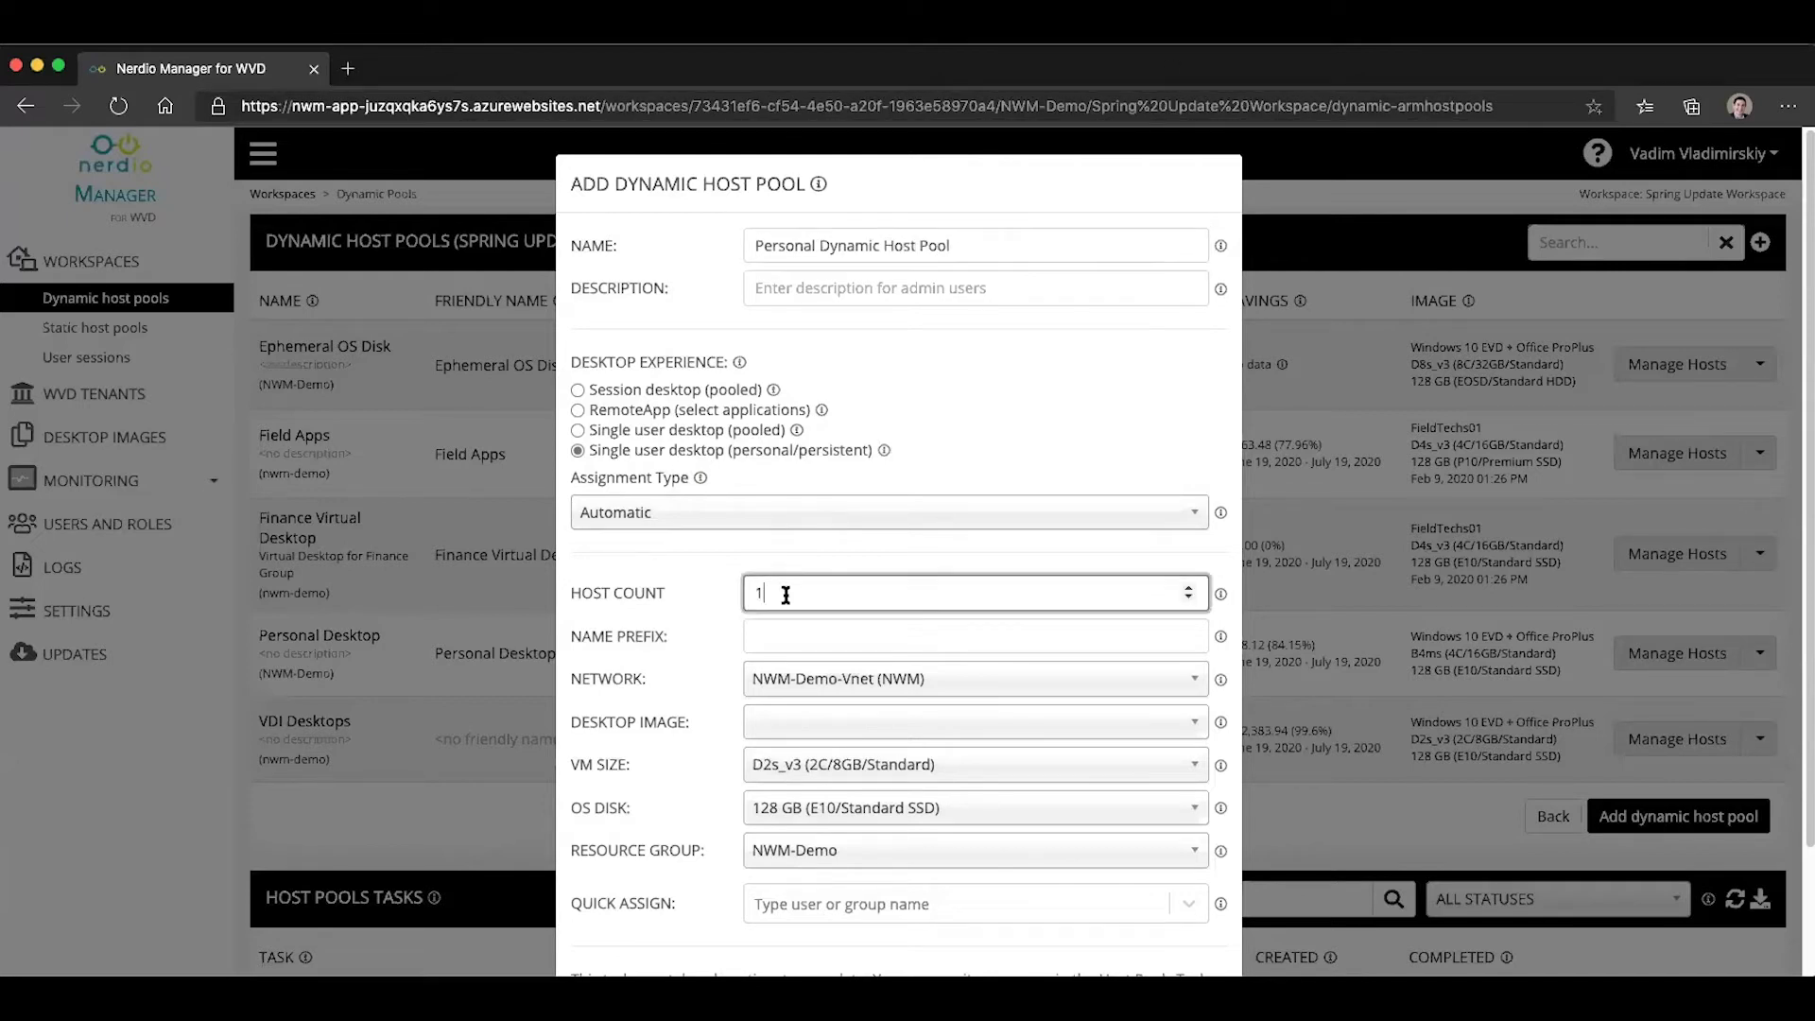
key("BackSpace")
type("3")
key("BackSpace")
type("0")
key("BackSpace")
type("3")
left_click(788, 628)
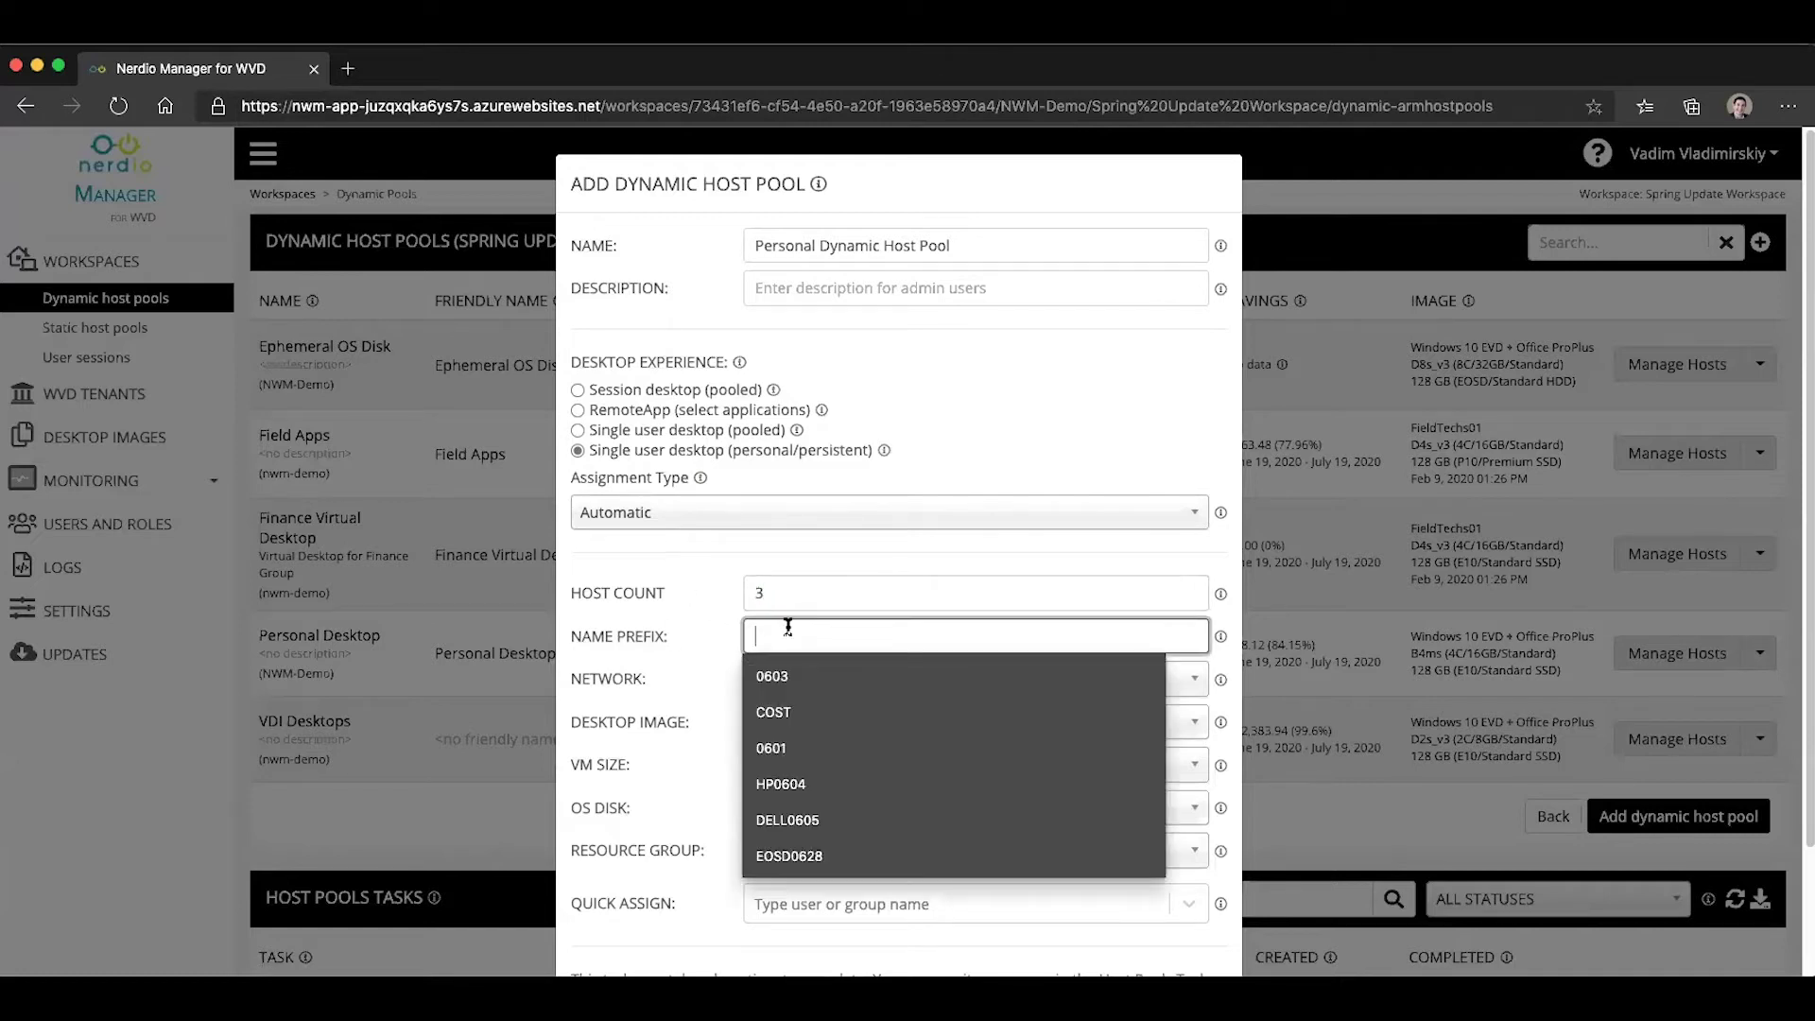
type("PERS01")
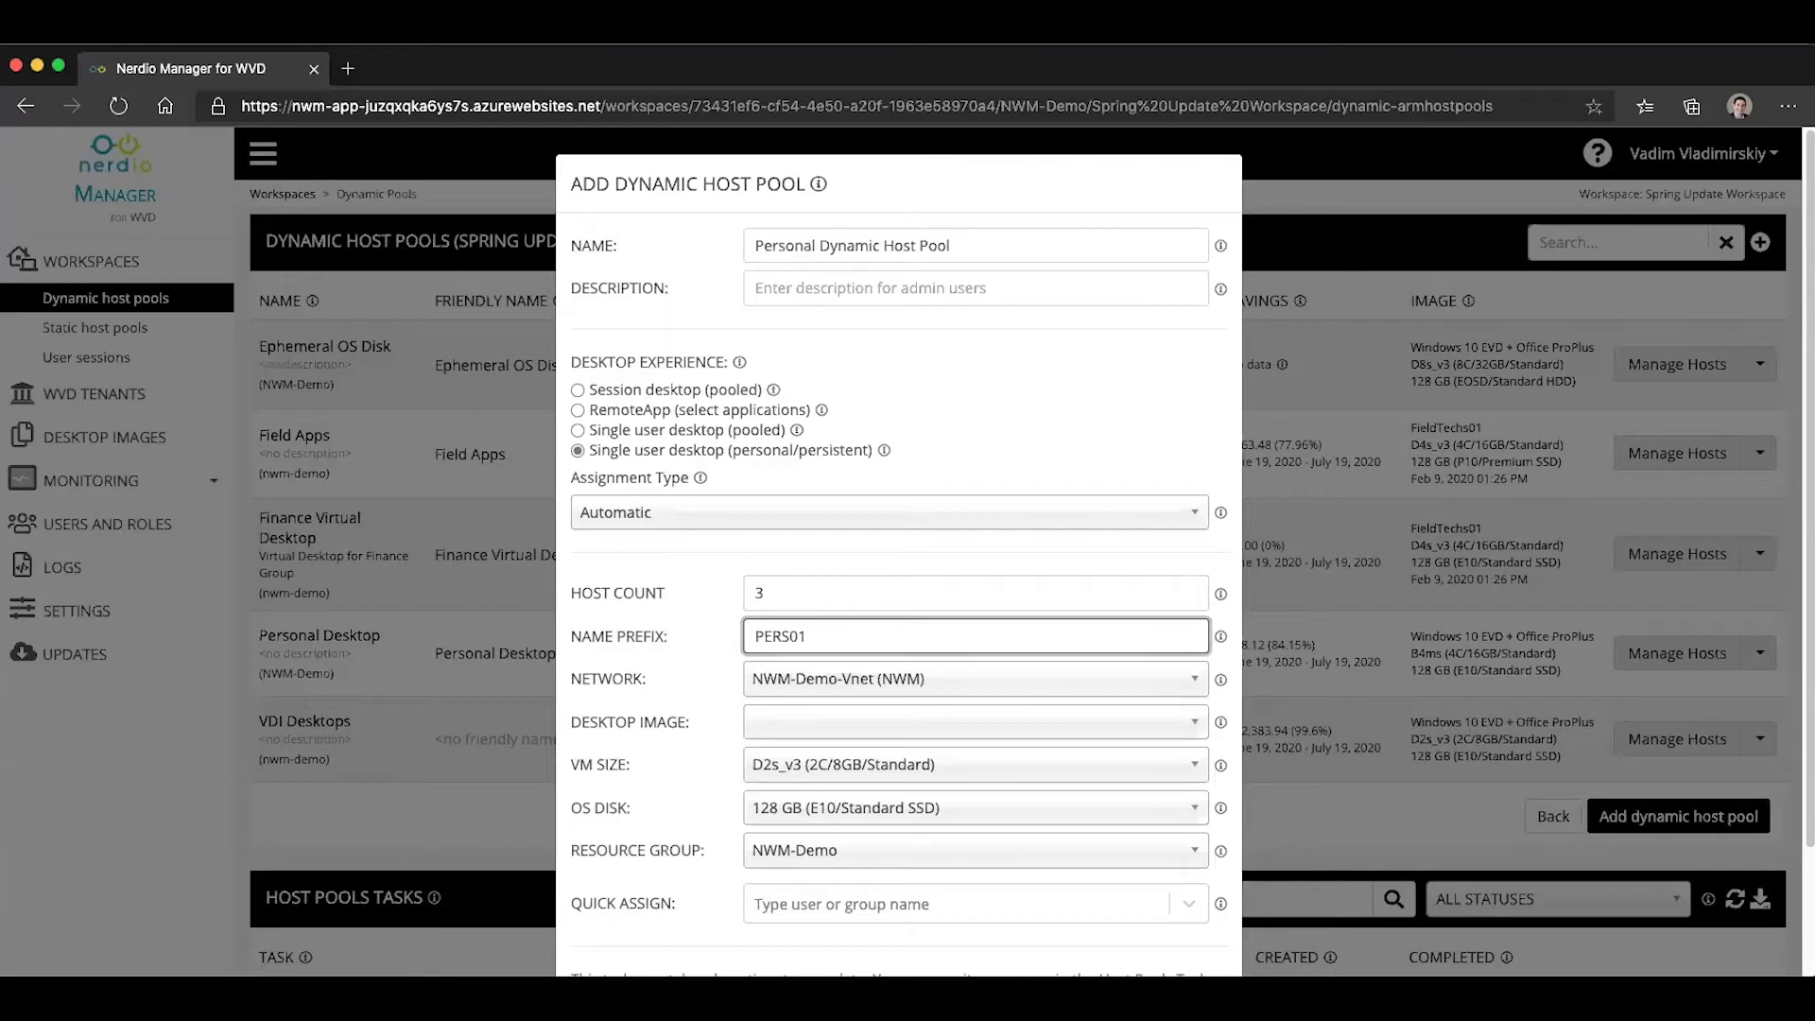
- Choose Windows 10 Enterprise (single-session) as the desktop image
left_click(791, 721)
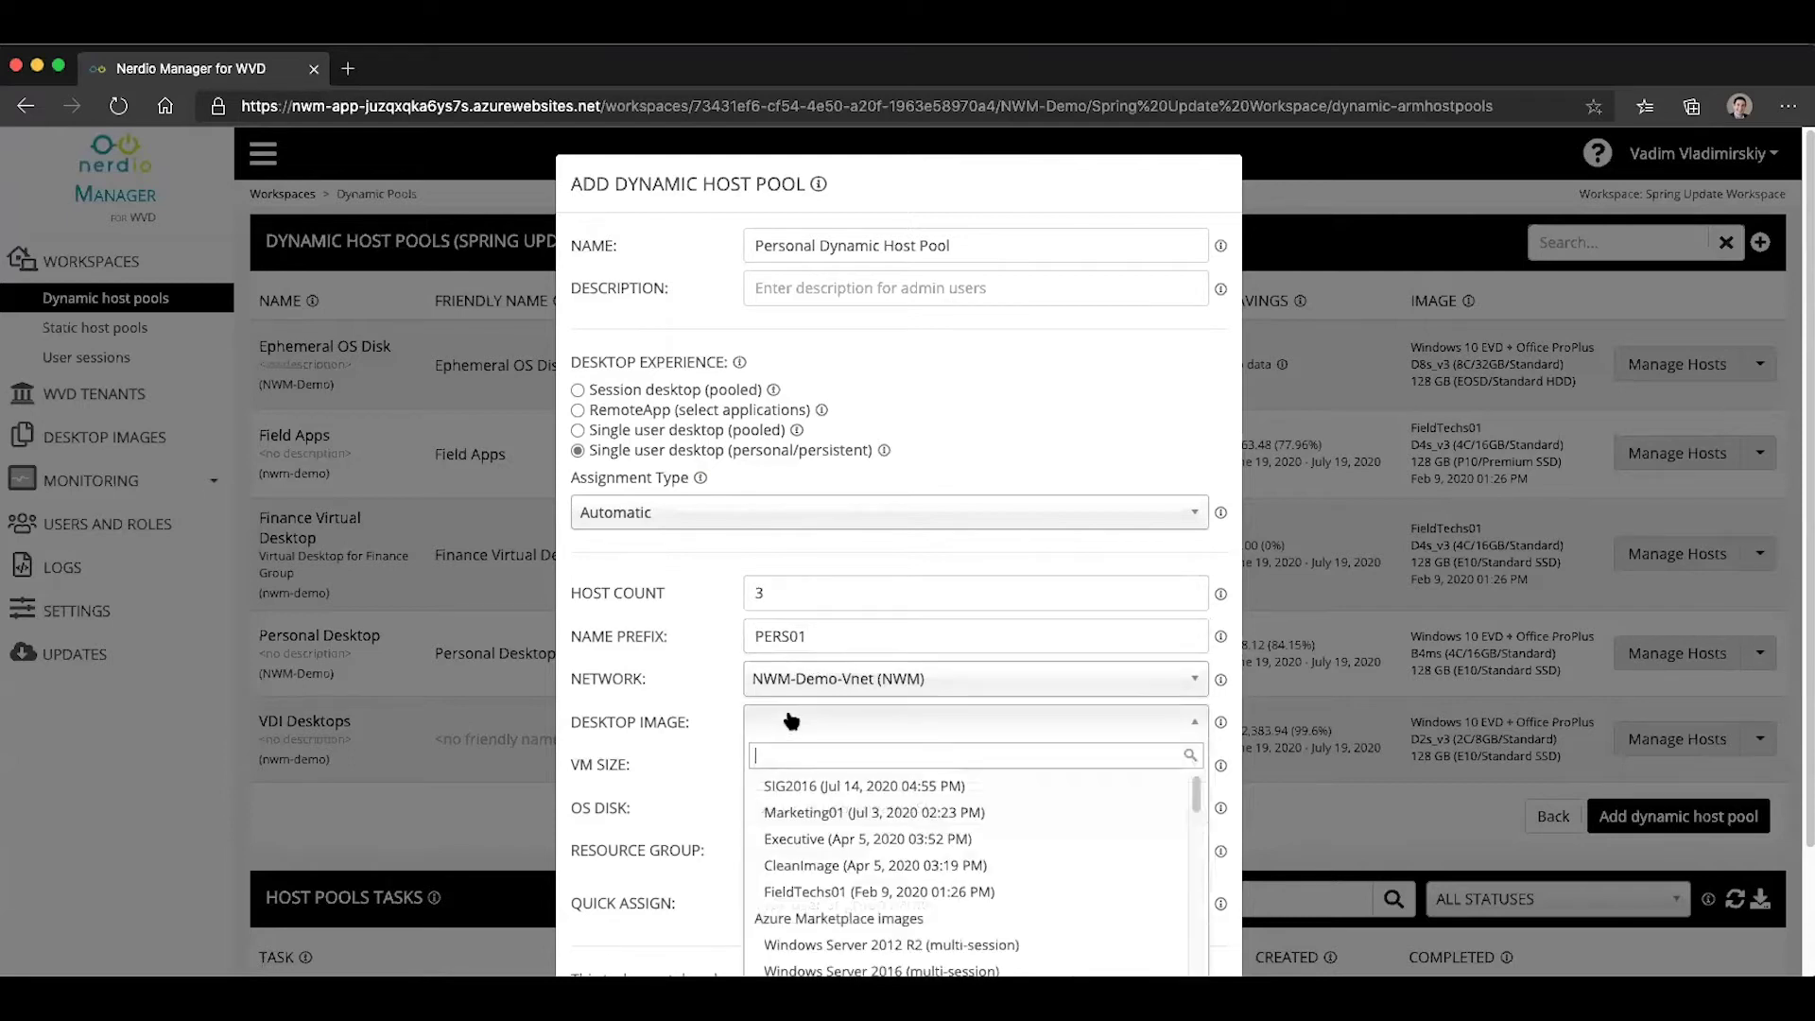
scroll(889, 869, "down", 3)
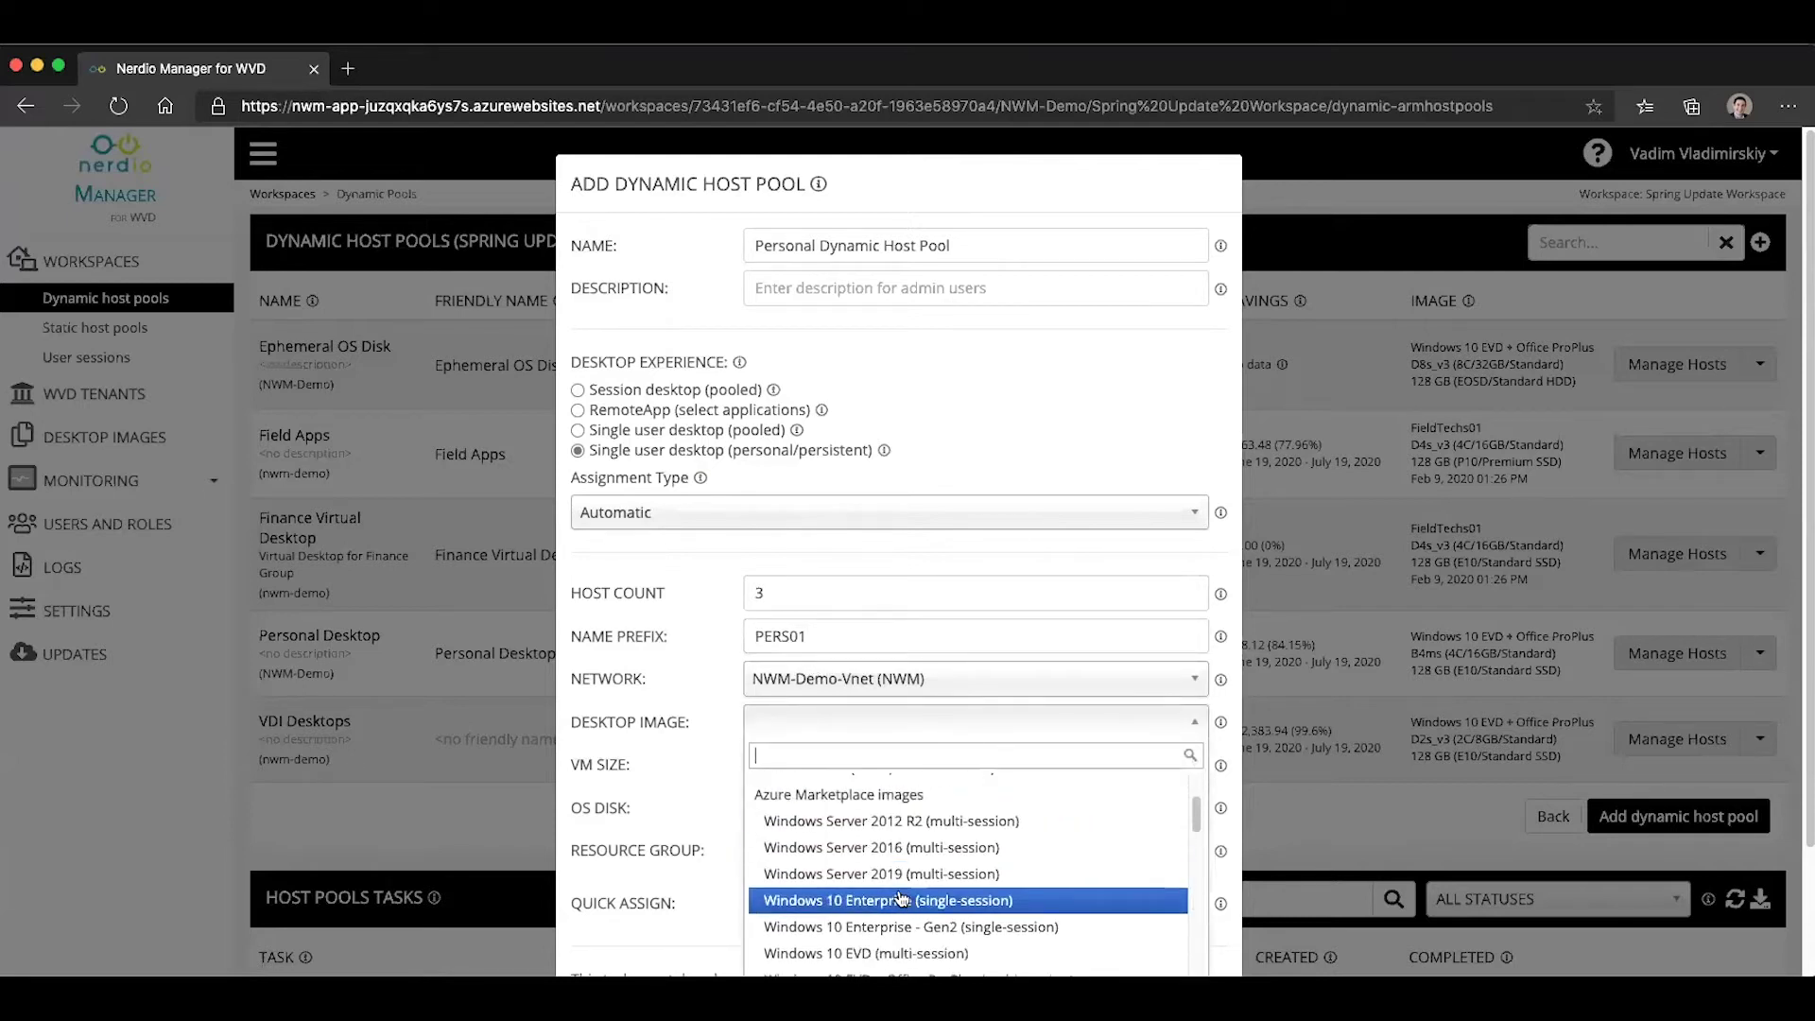
left_click(964, 899)
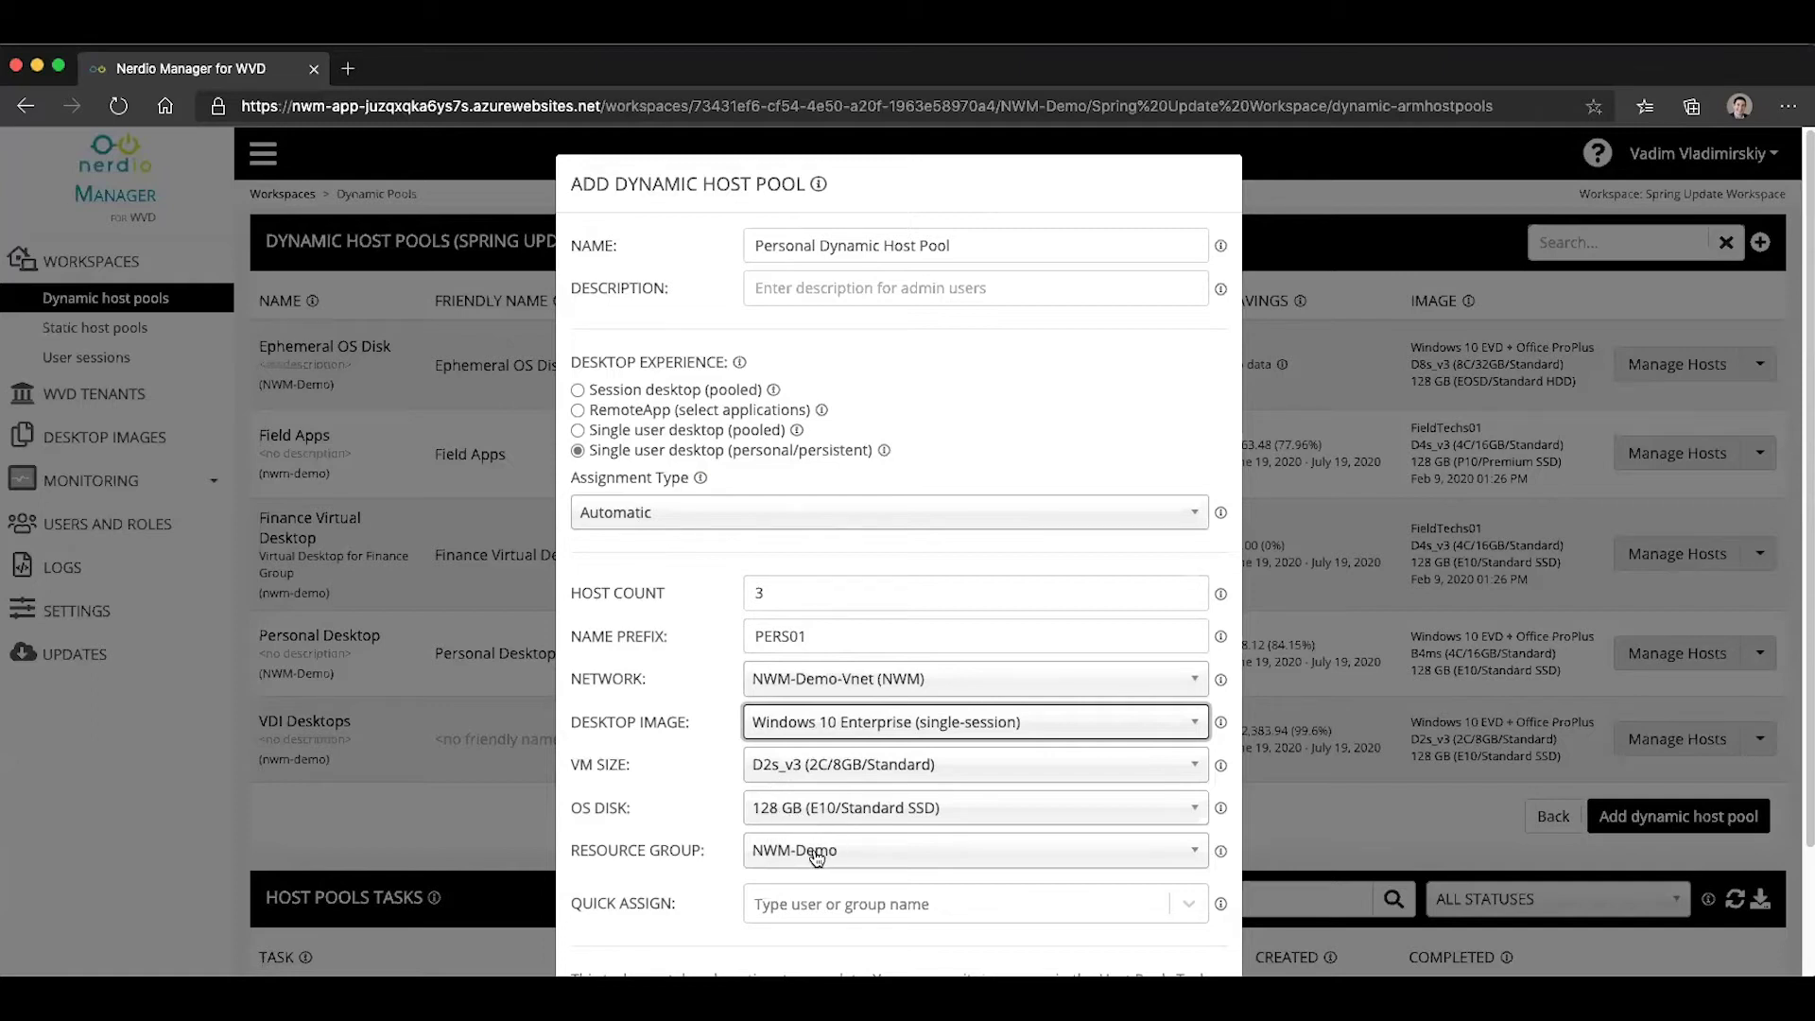
- Search for the test user and quick-assign them to the pool
left_click(794, 903)
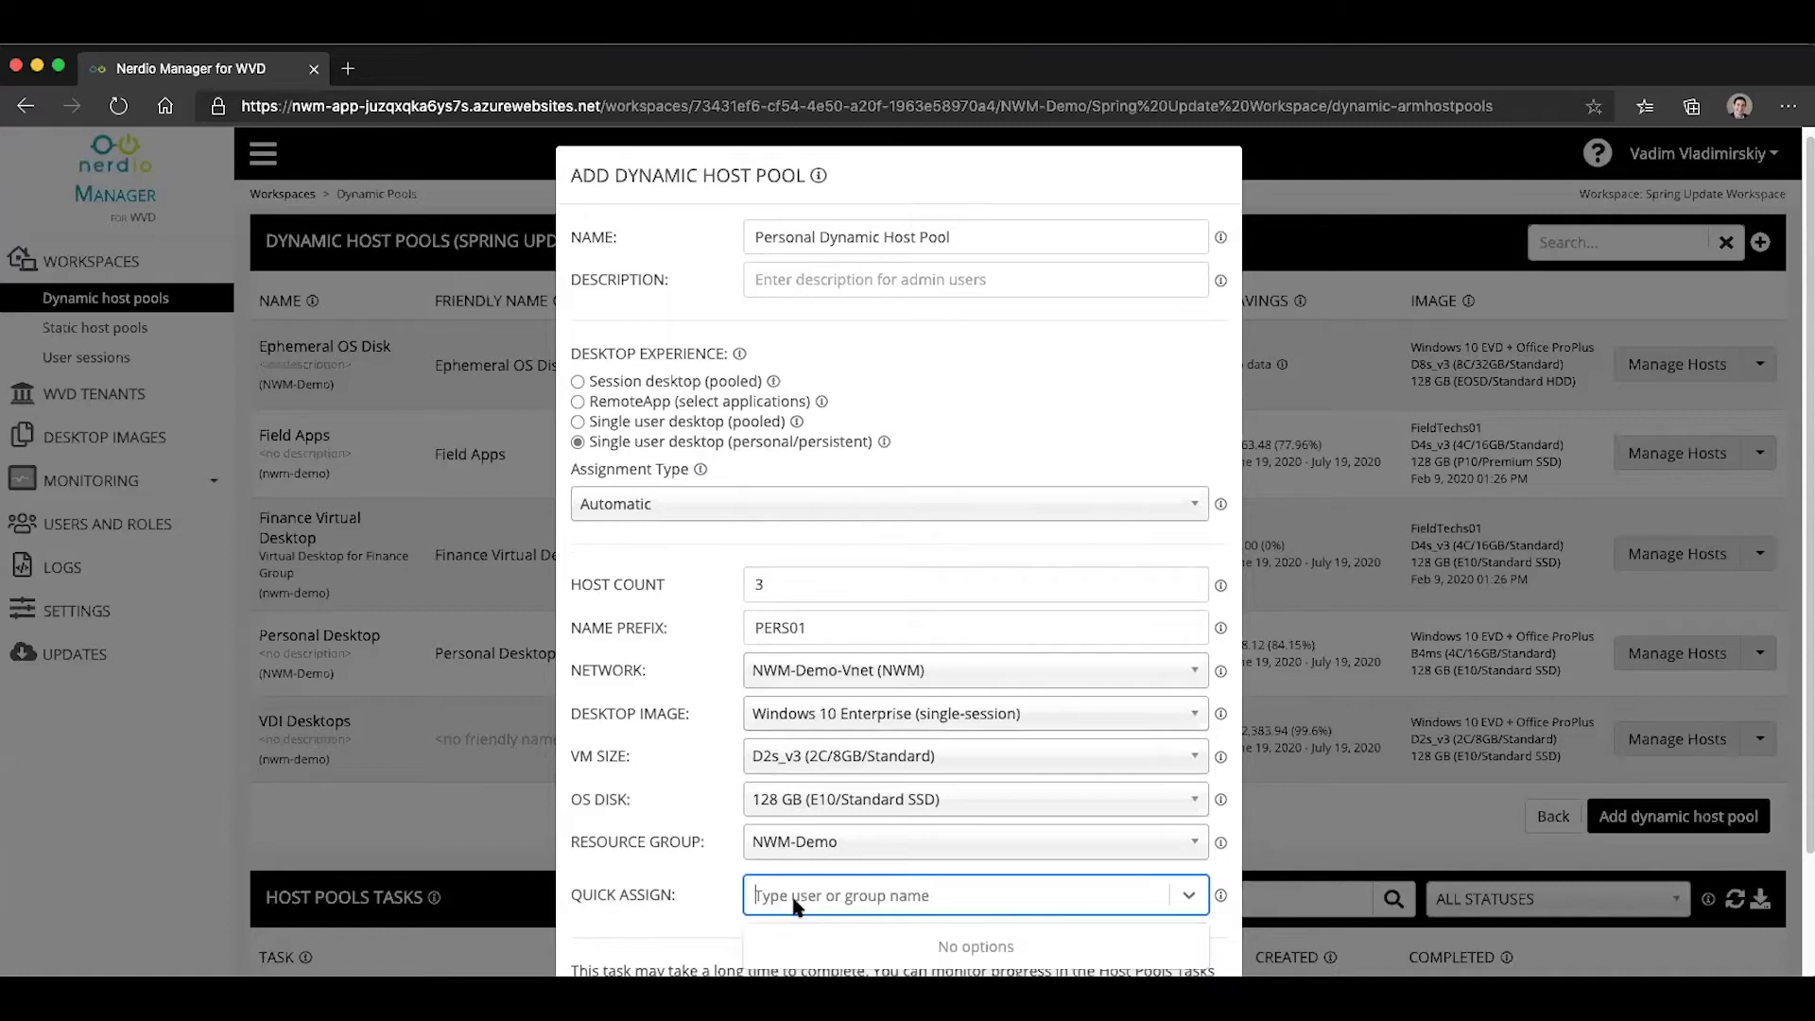
type("nmwte")
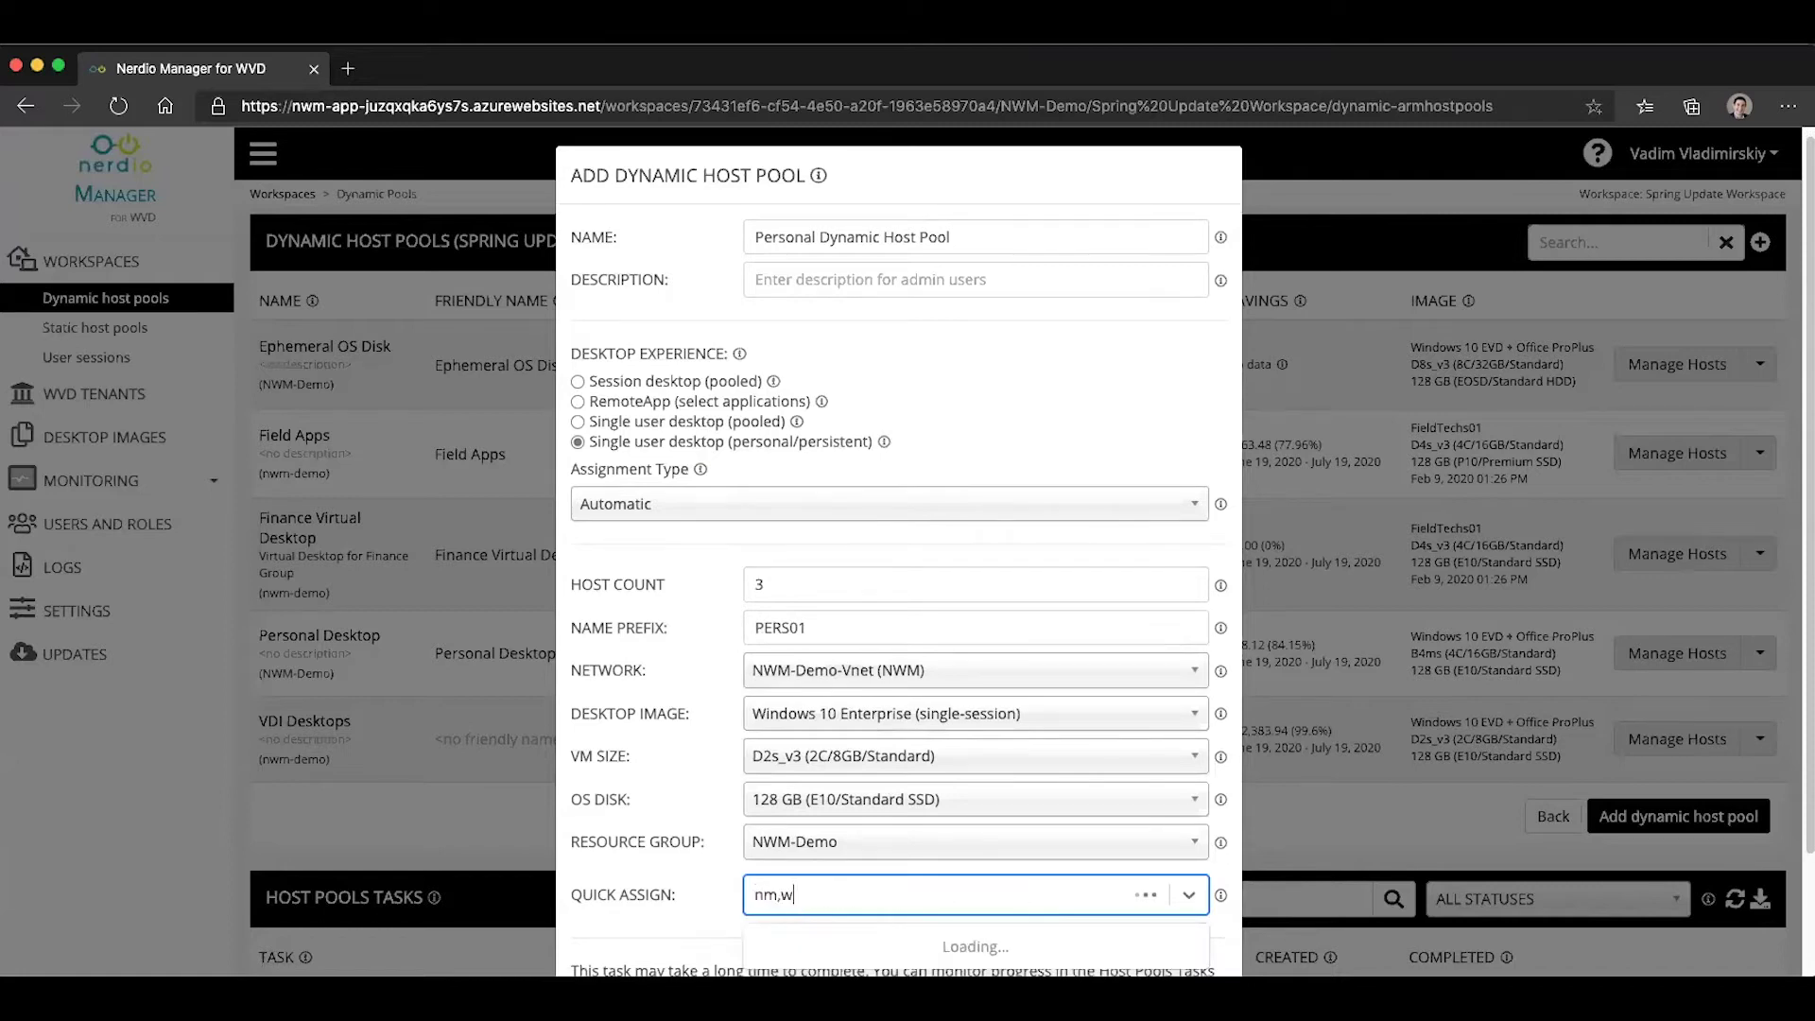
type("st")
left_click(853, 906)
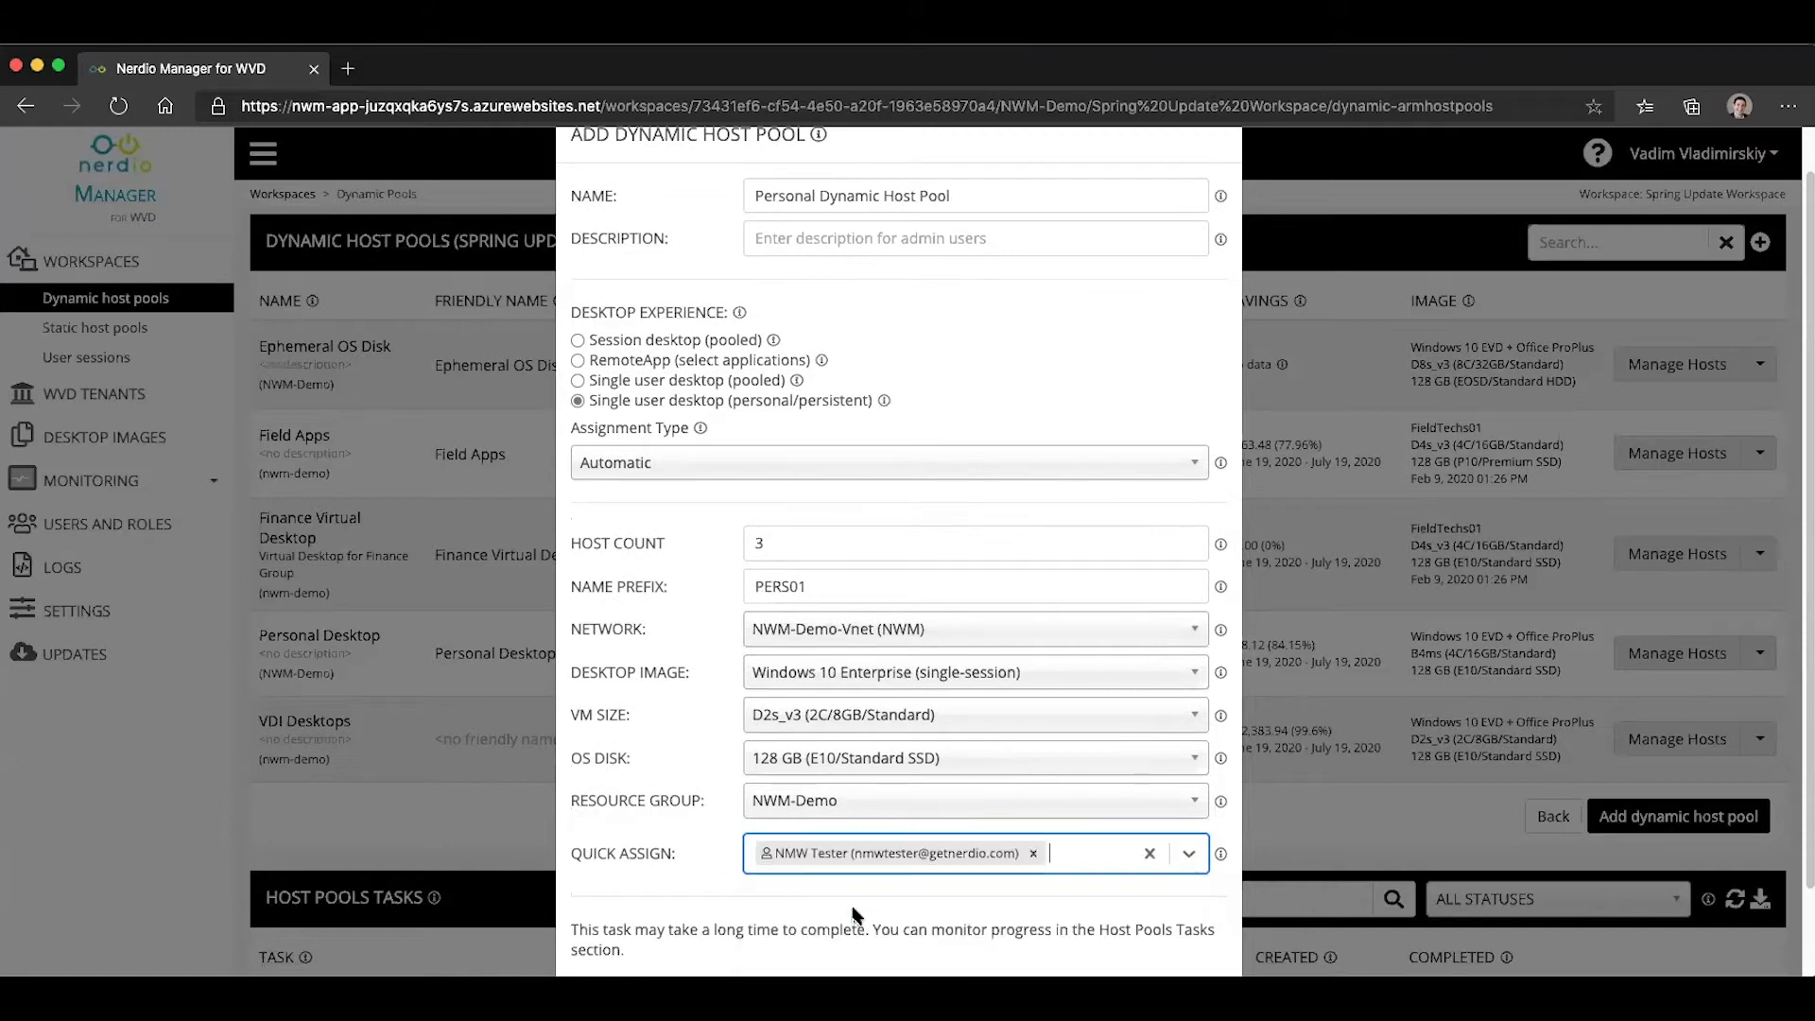
scroll(697, 775, "down", 2)
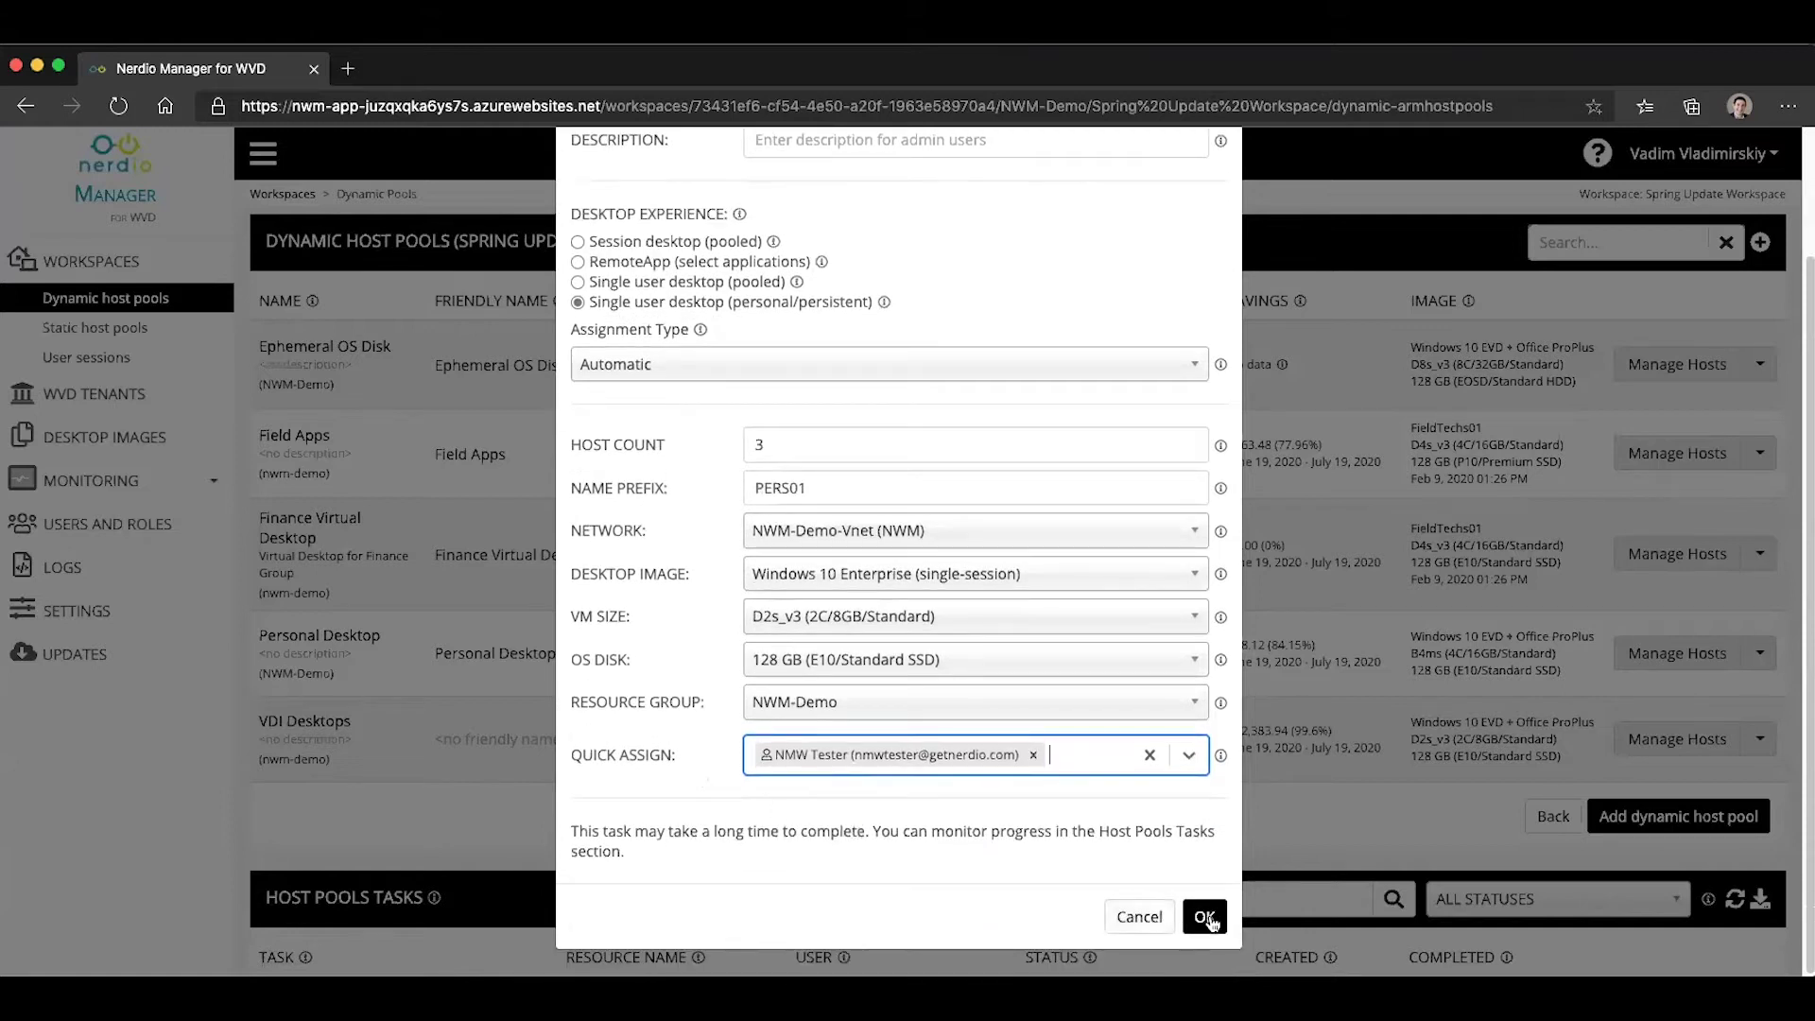
- Submit the form with OK to create Personal Dynamic Host Pool
left_click(1204, 916)
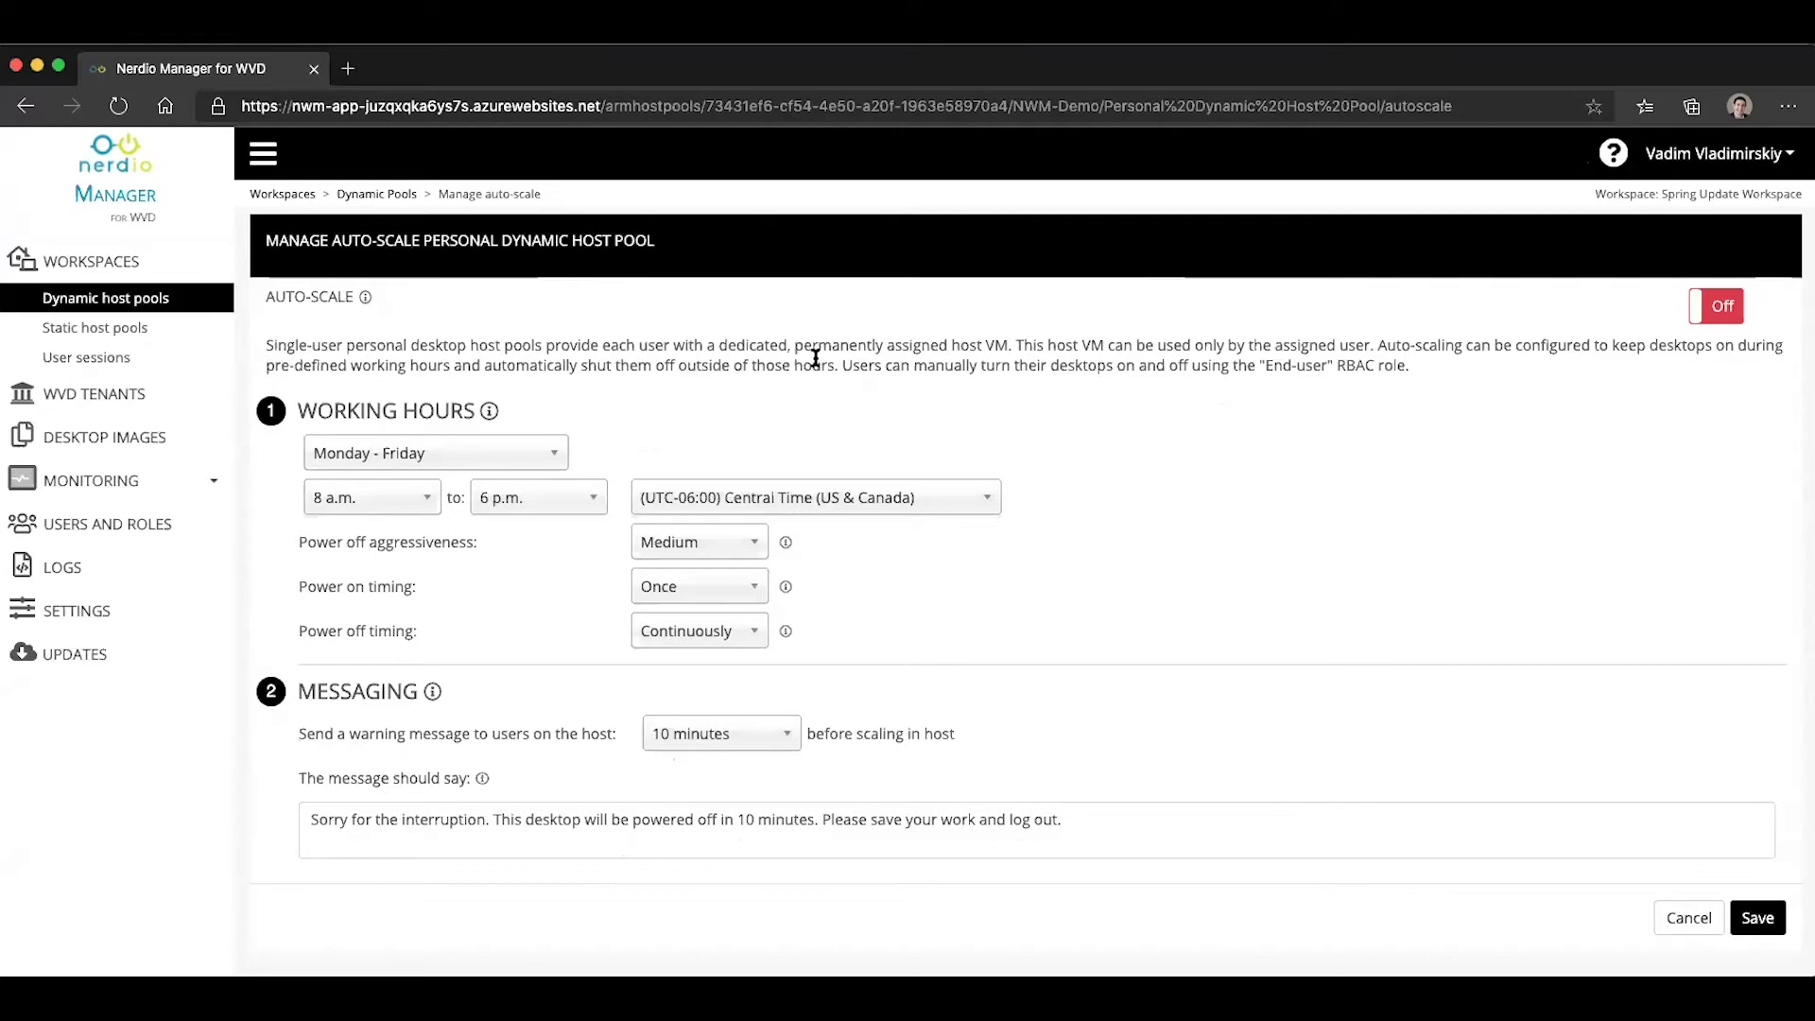
- Turn on auto-scale with Monday - Friday working hours, 8 a.m. to 6 p.m. Central Time
left_click(1709, 310)
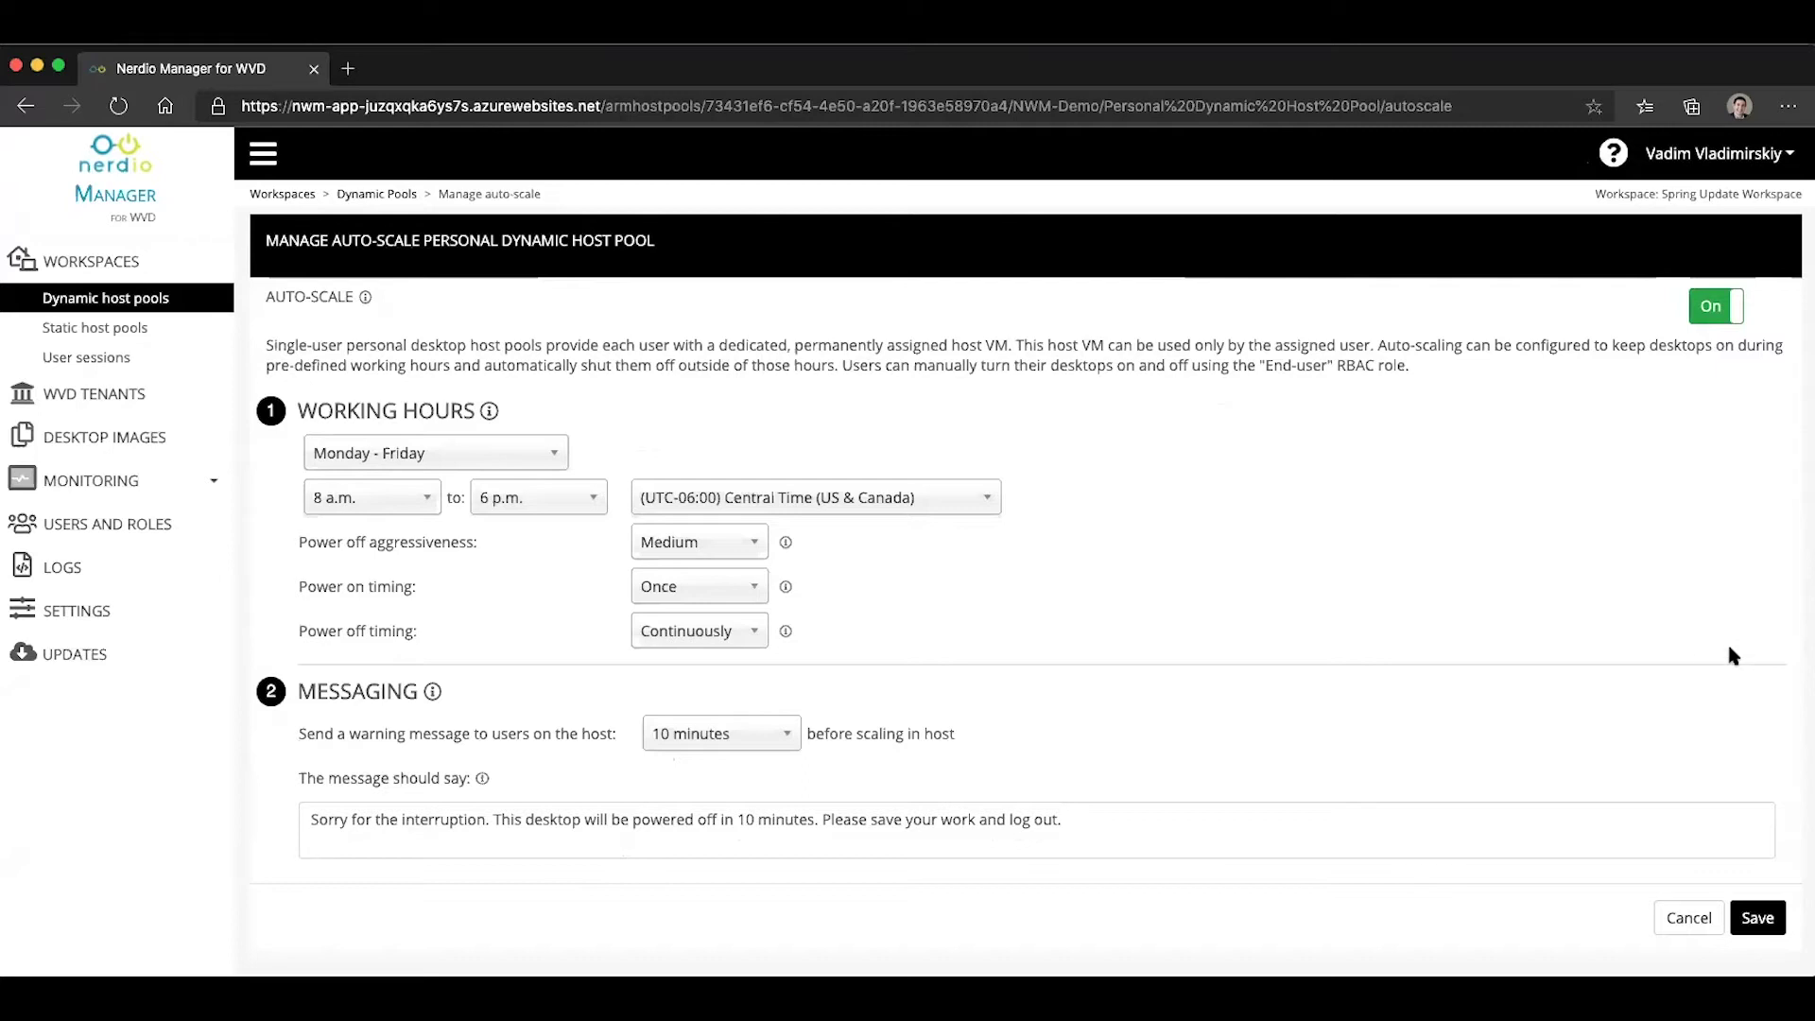
left_click(508, 454)
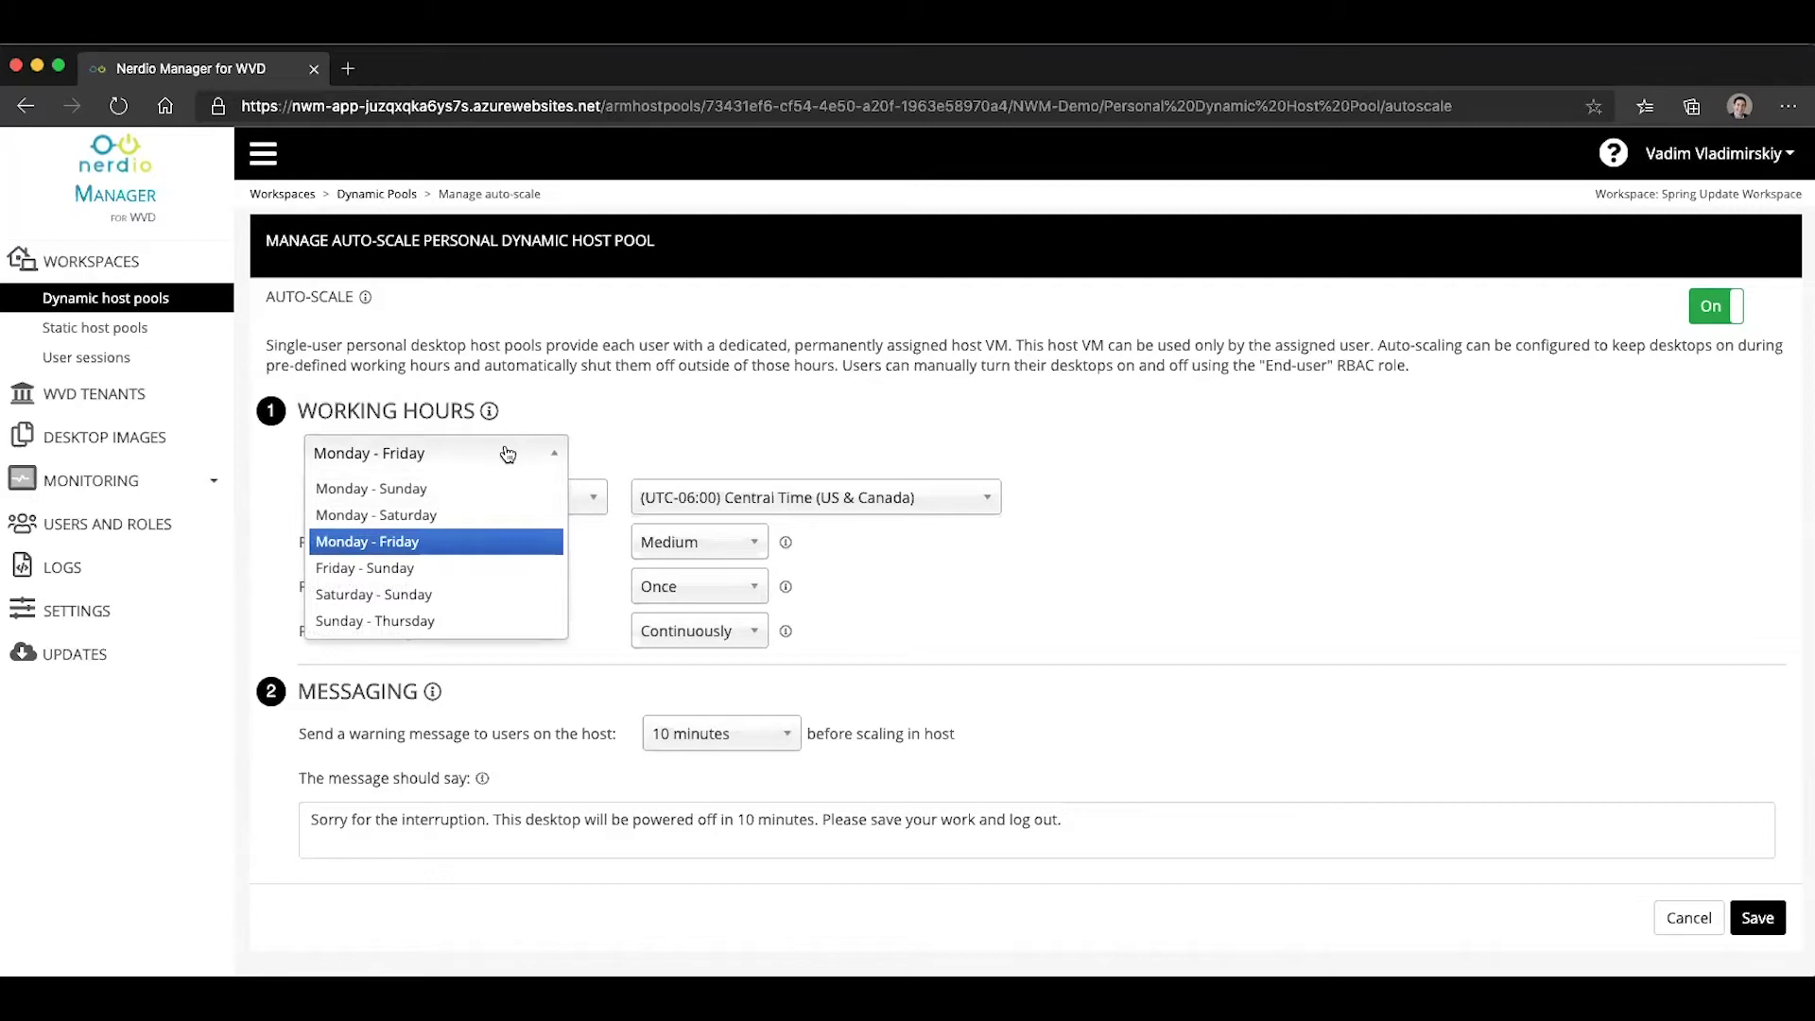
left_click(419, 542)
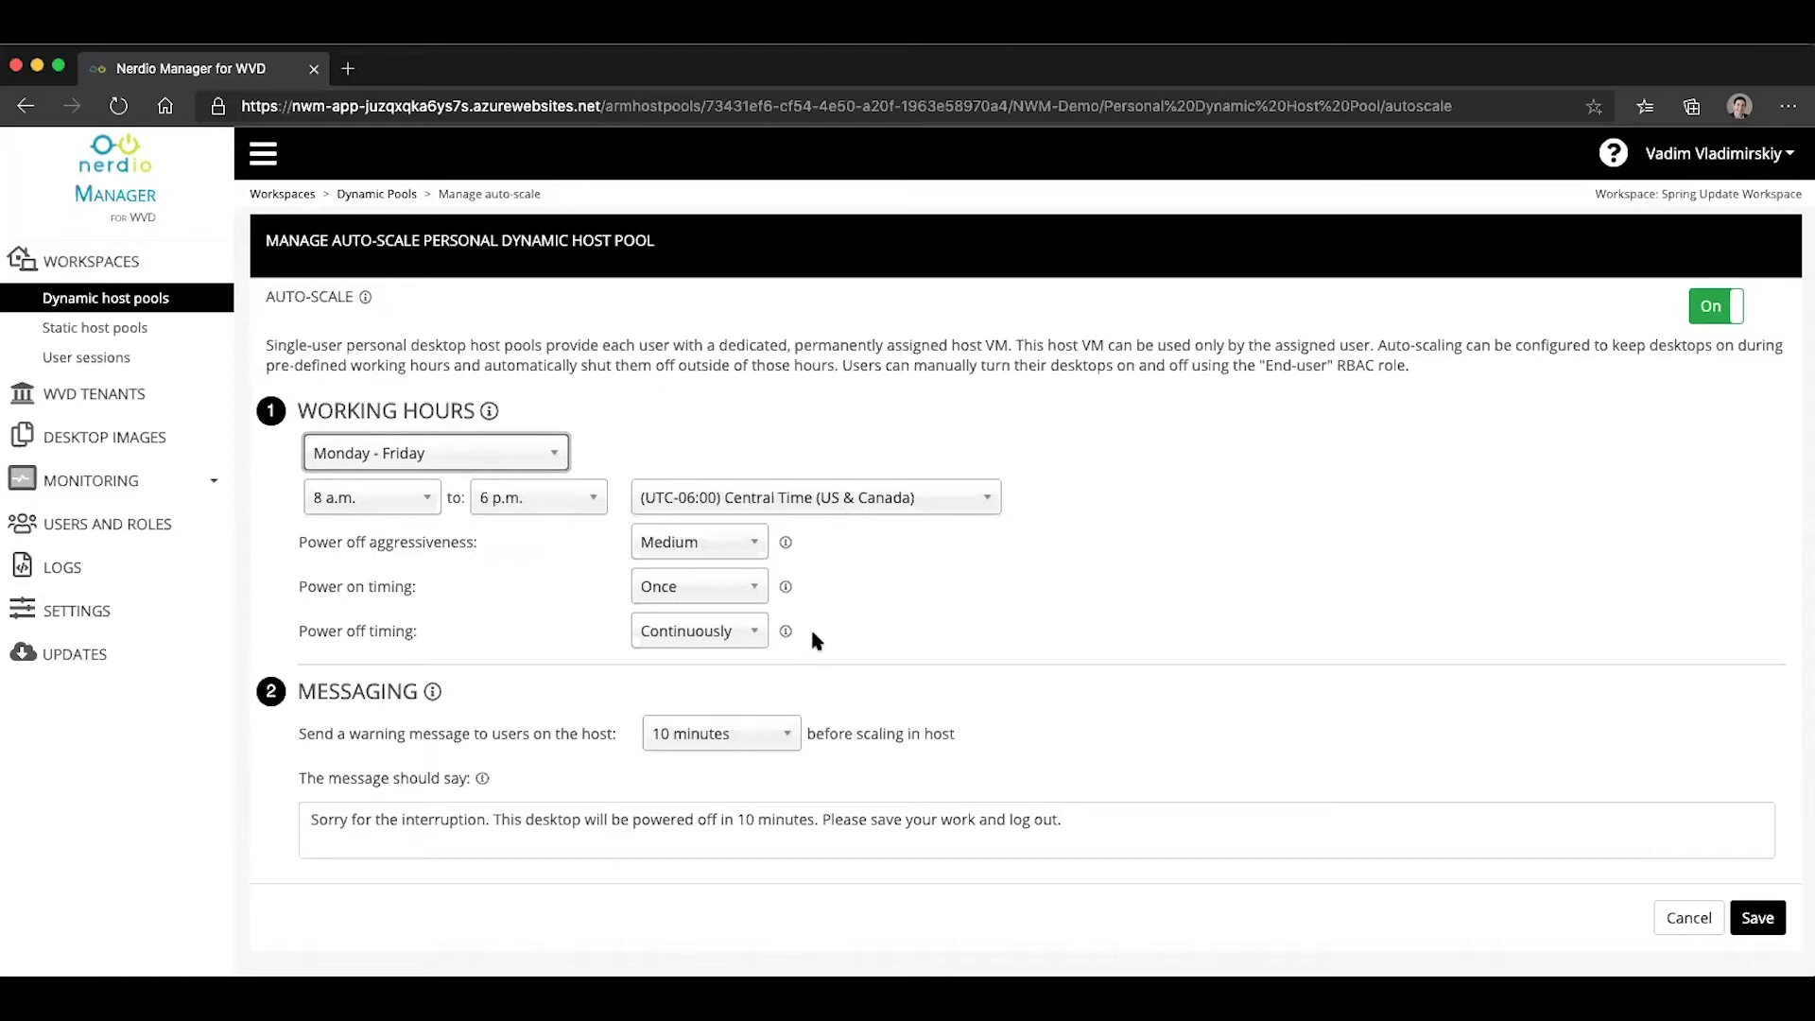
left_click_drag(811, 639, 295, 548)
left_click(279, 543)
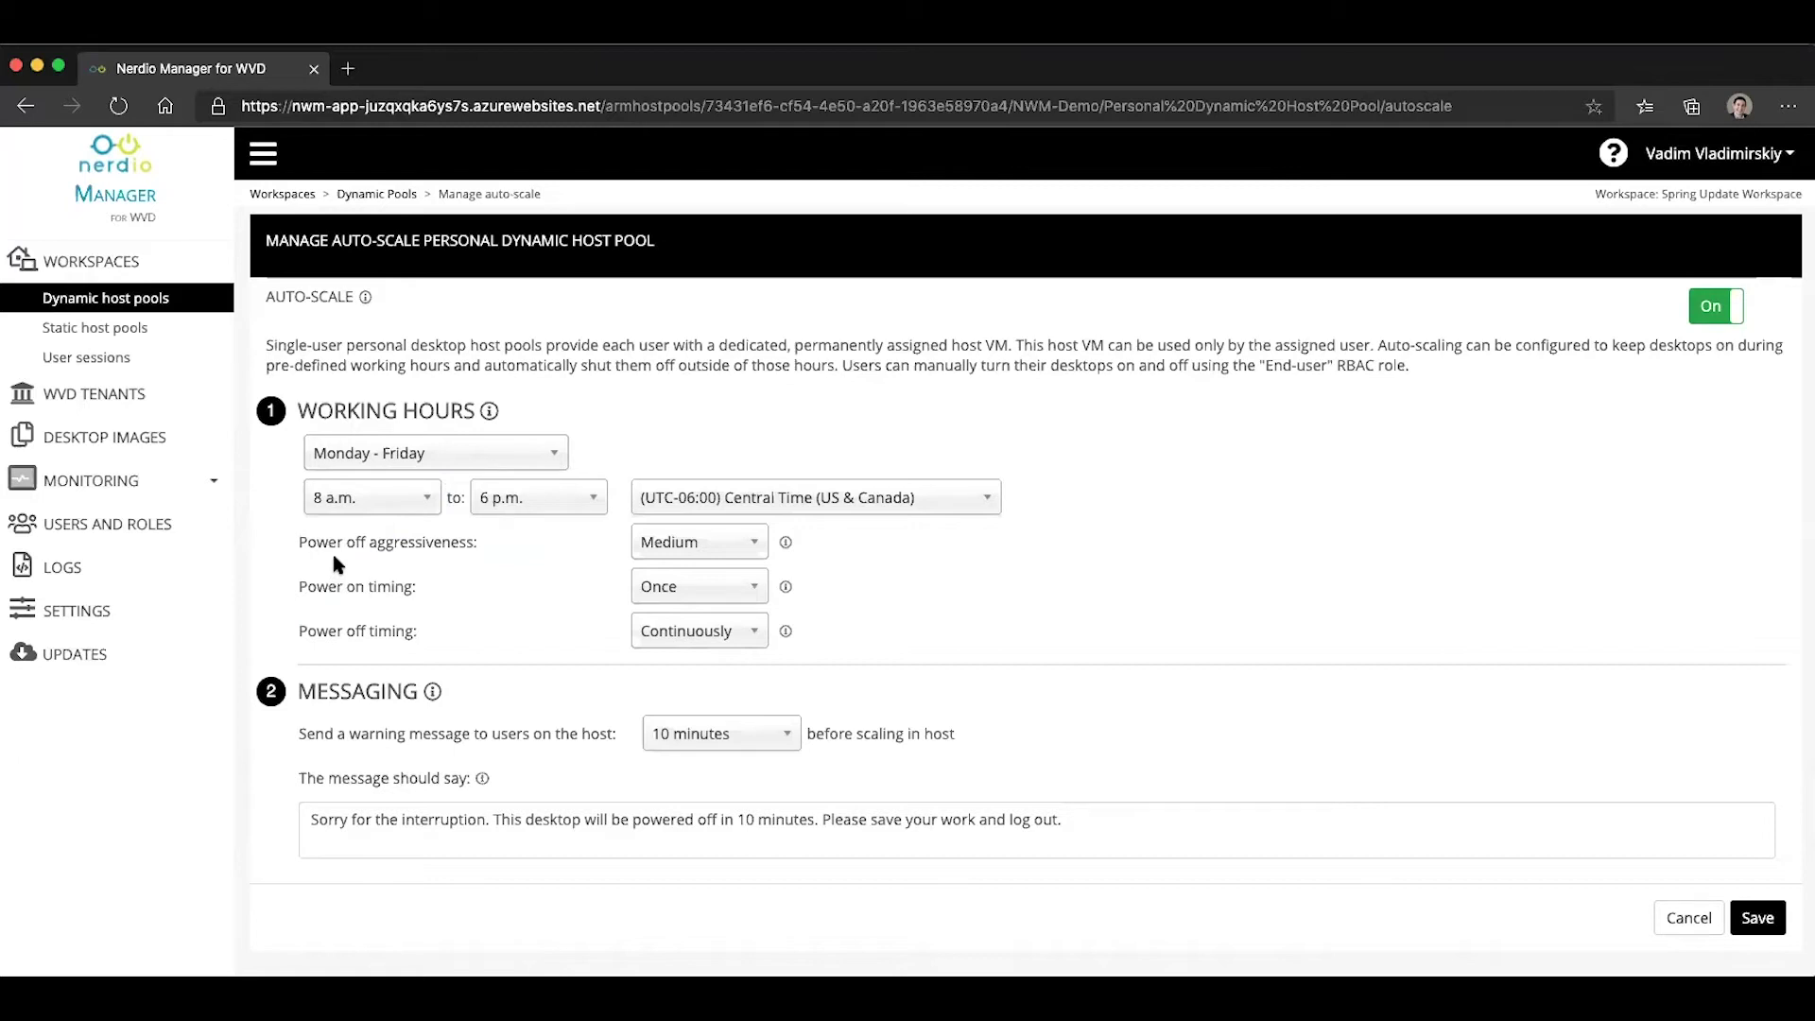
left_click(713, 546)
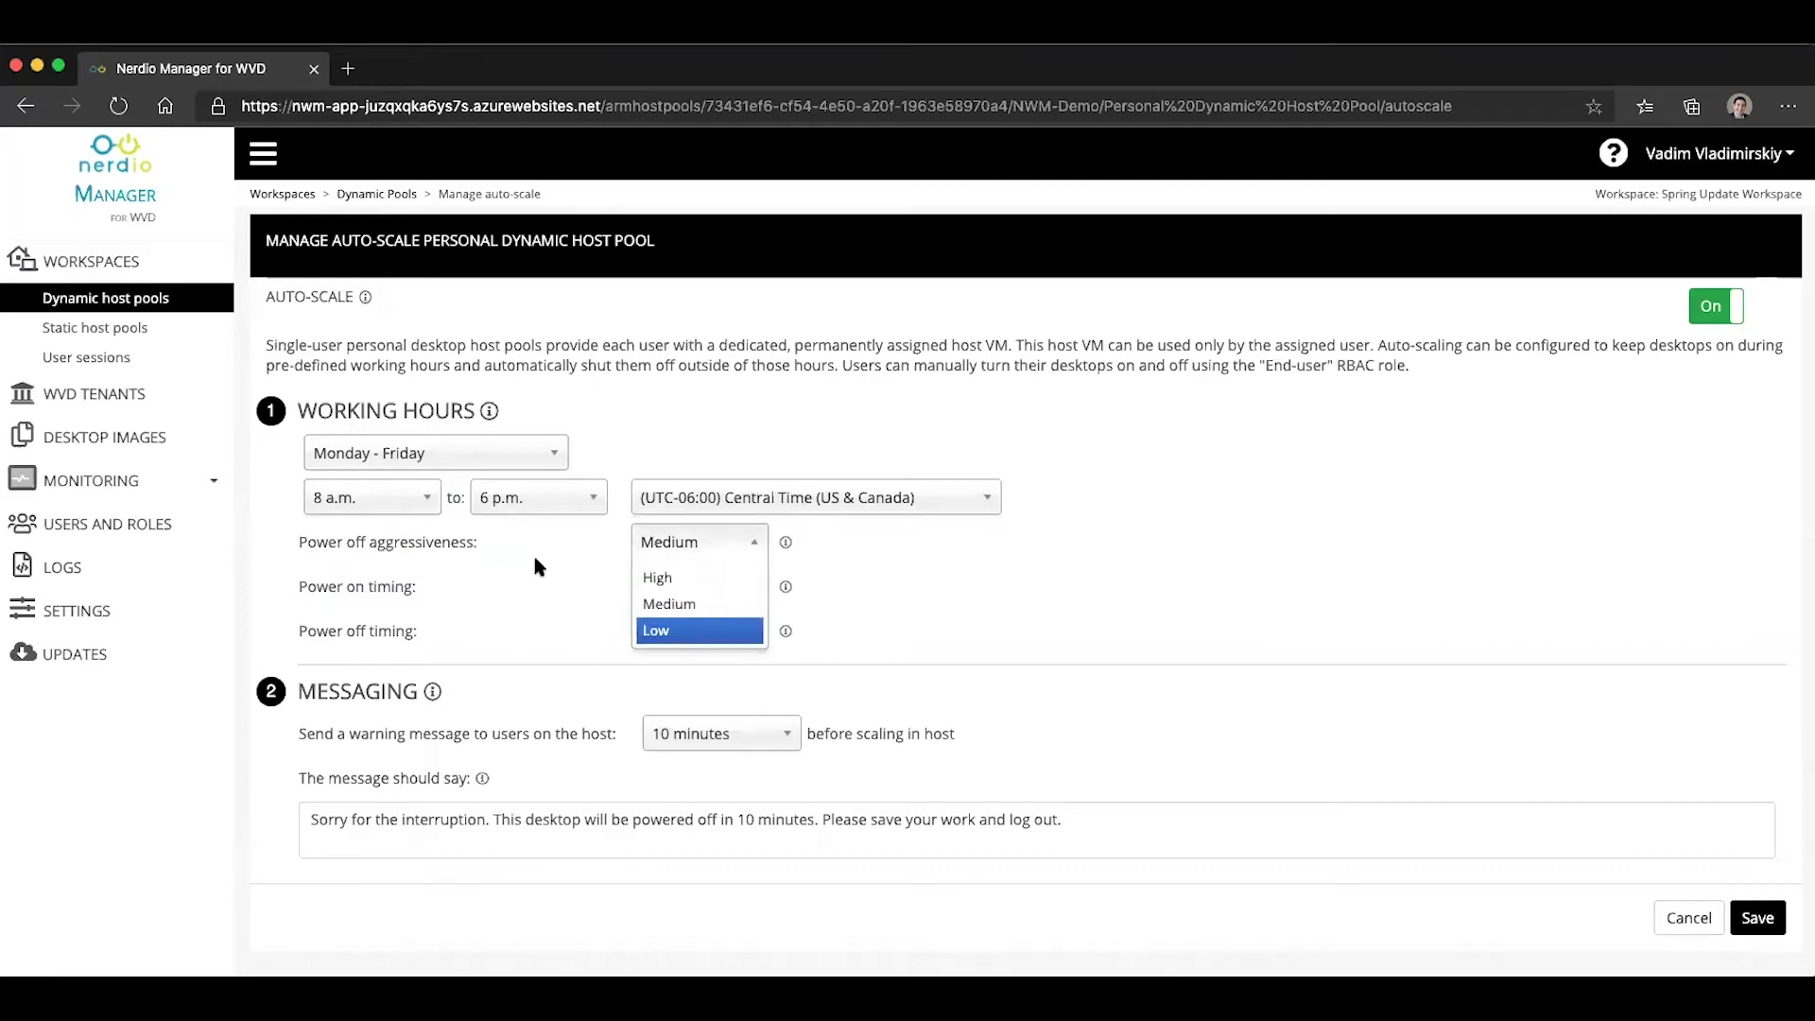
left_click(532, 552)
left_click(728, 553)
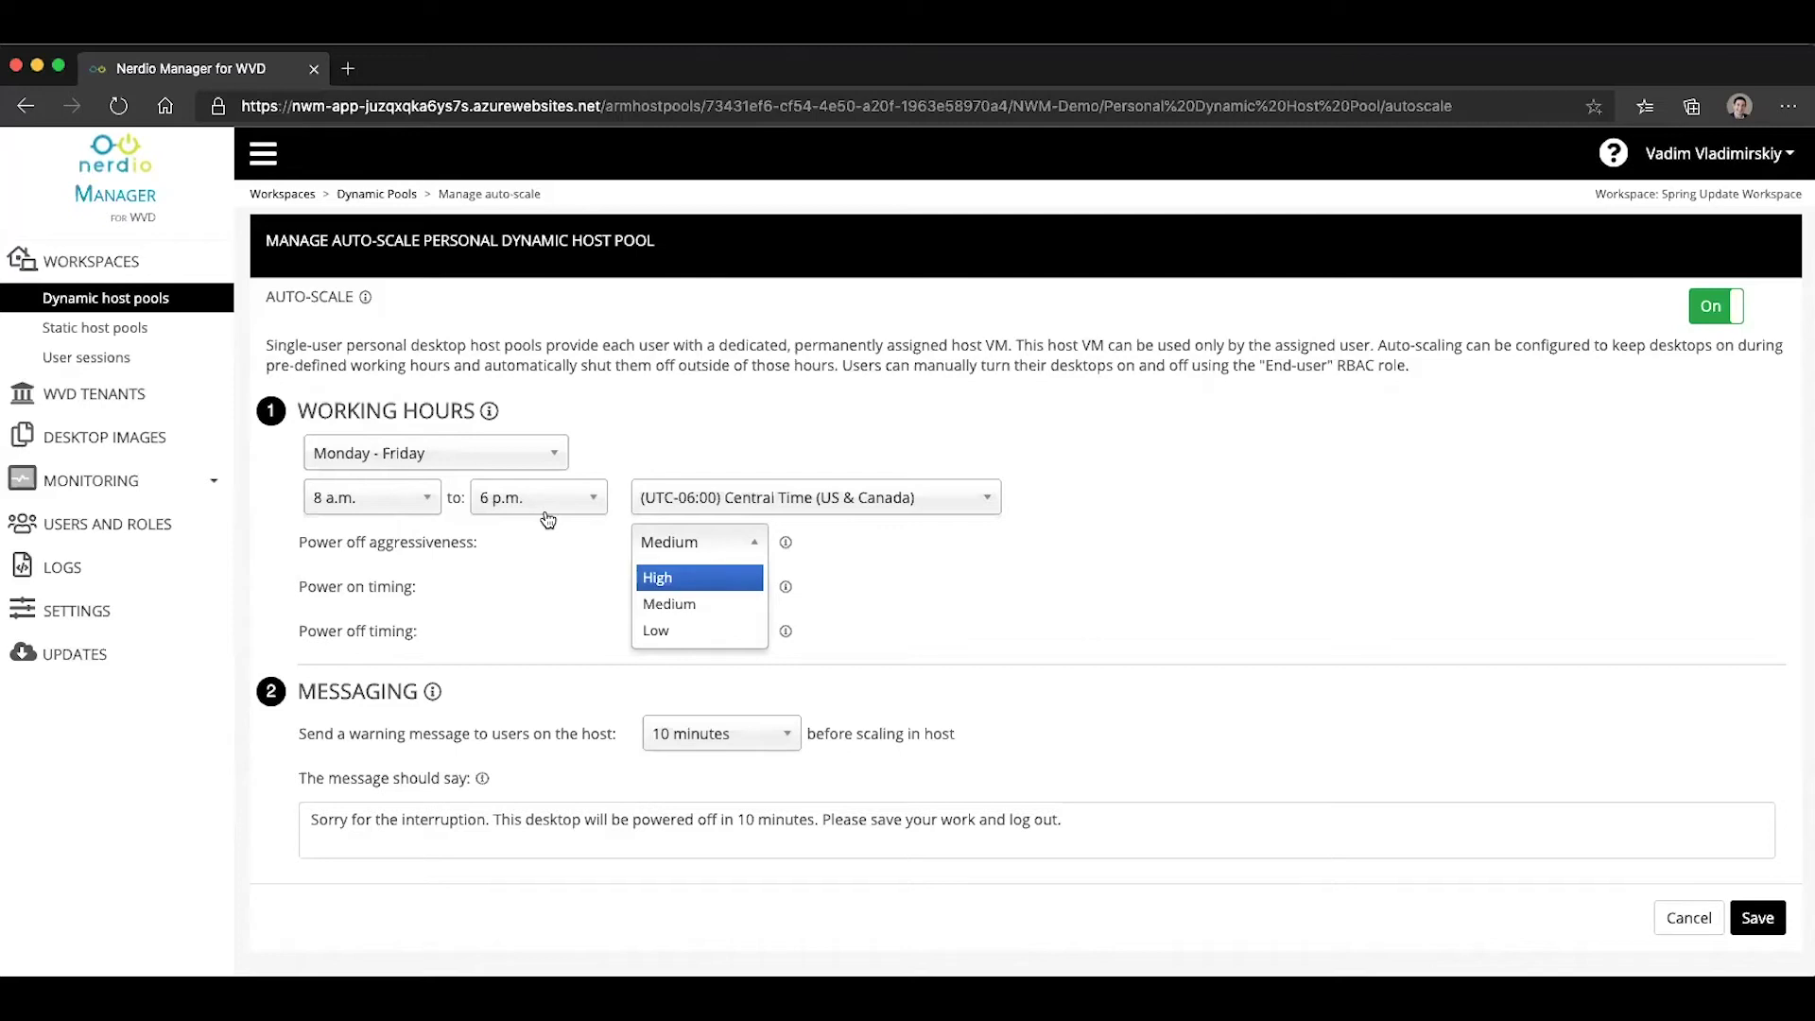
left_click(663, 583)
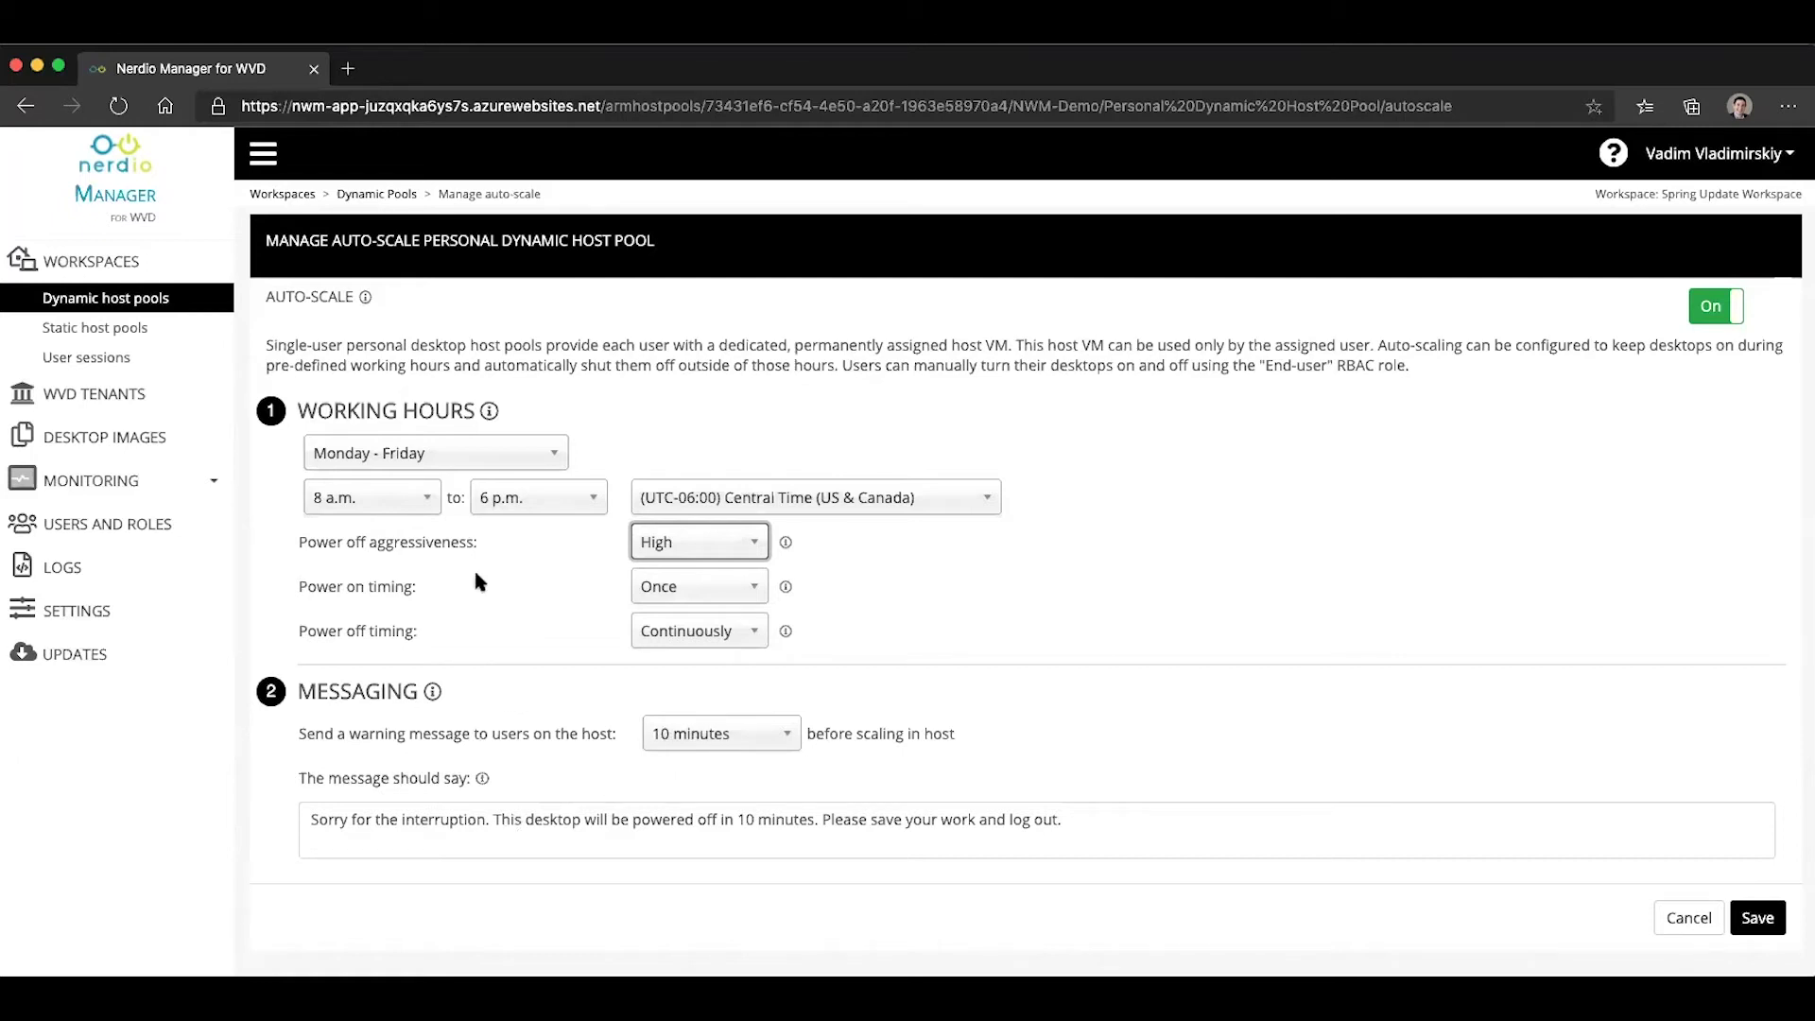
left_click(661, 551)
left_click(668, 601)
left_click(669, 547)
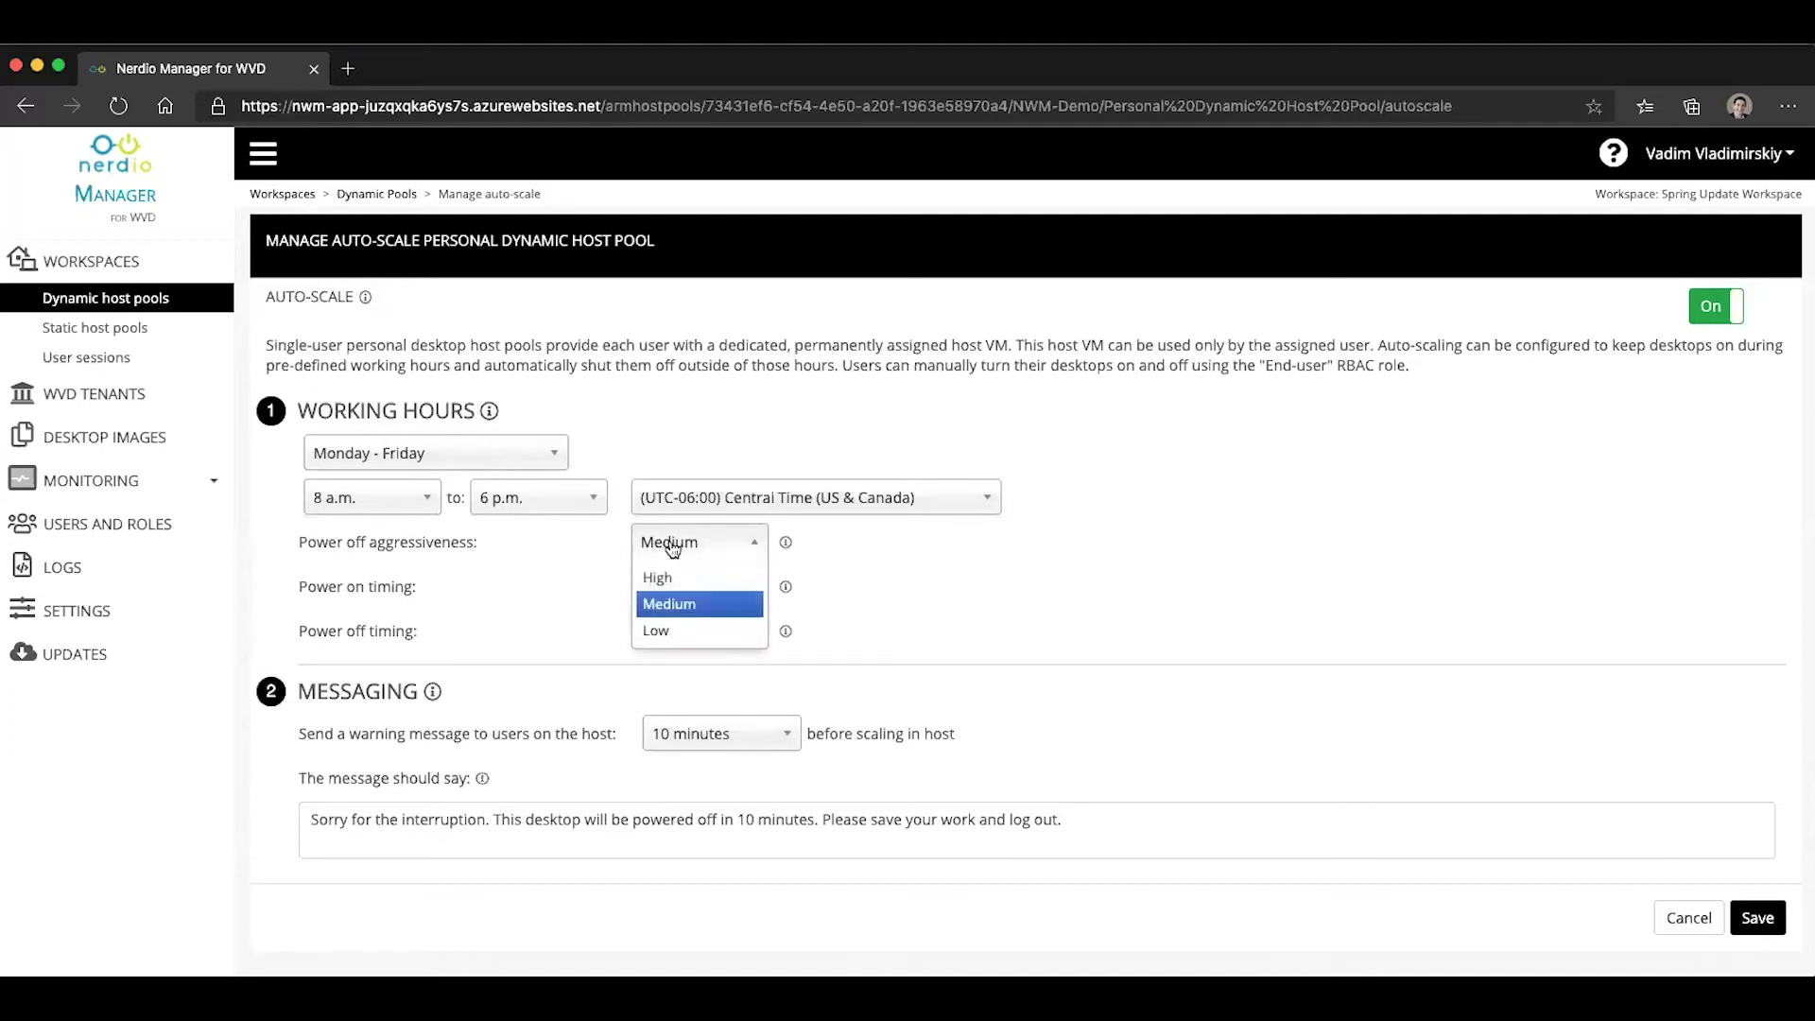
left_click(671, 631)
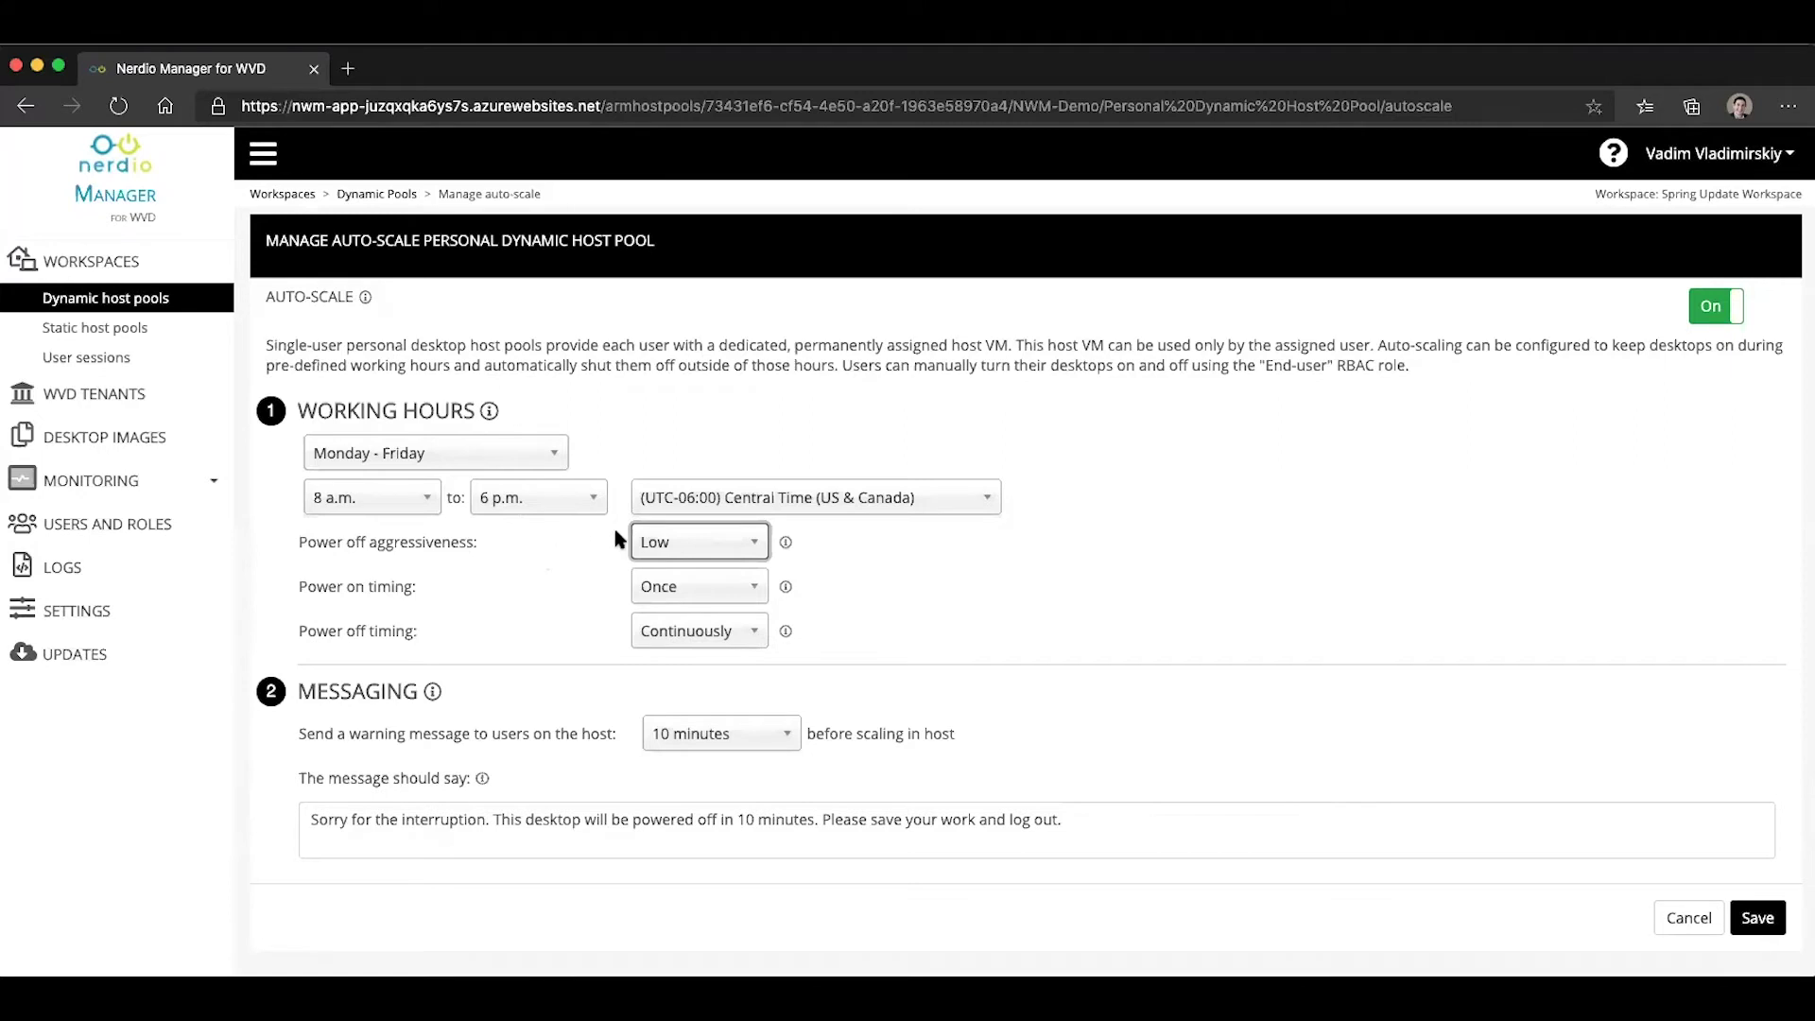
left_click(696, 540)
left_click(678, 605)
left_click_drag(296, 586, 462, 591)
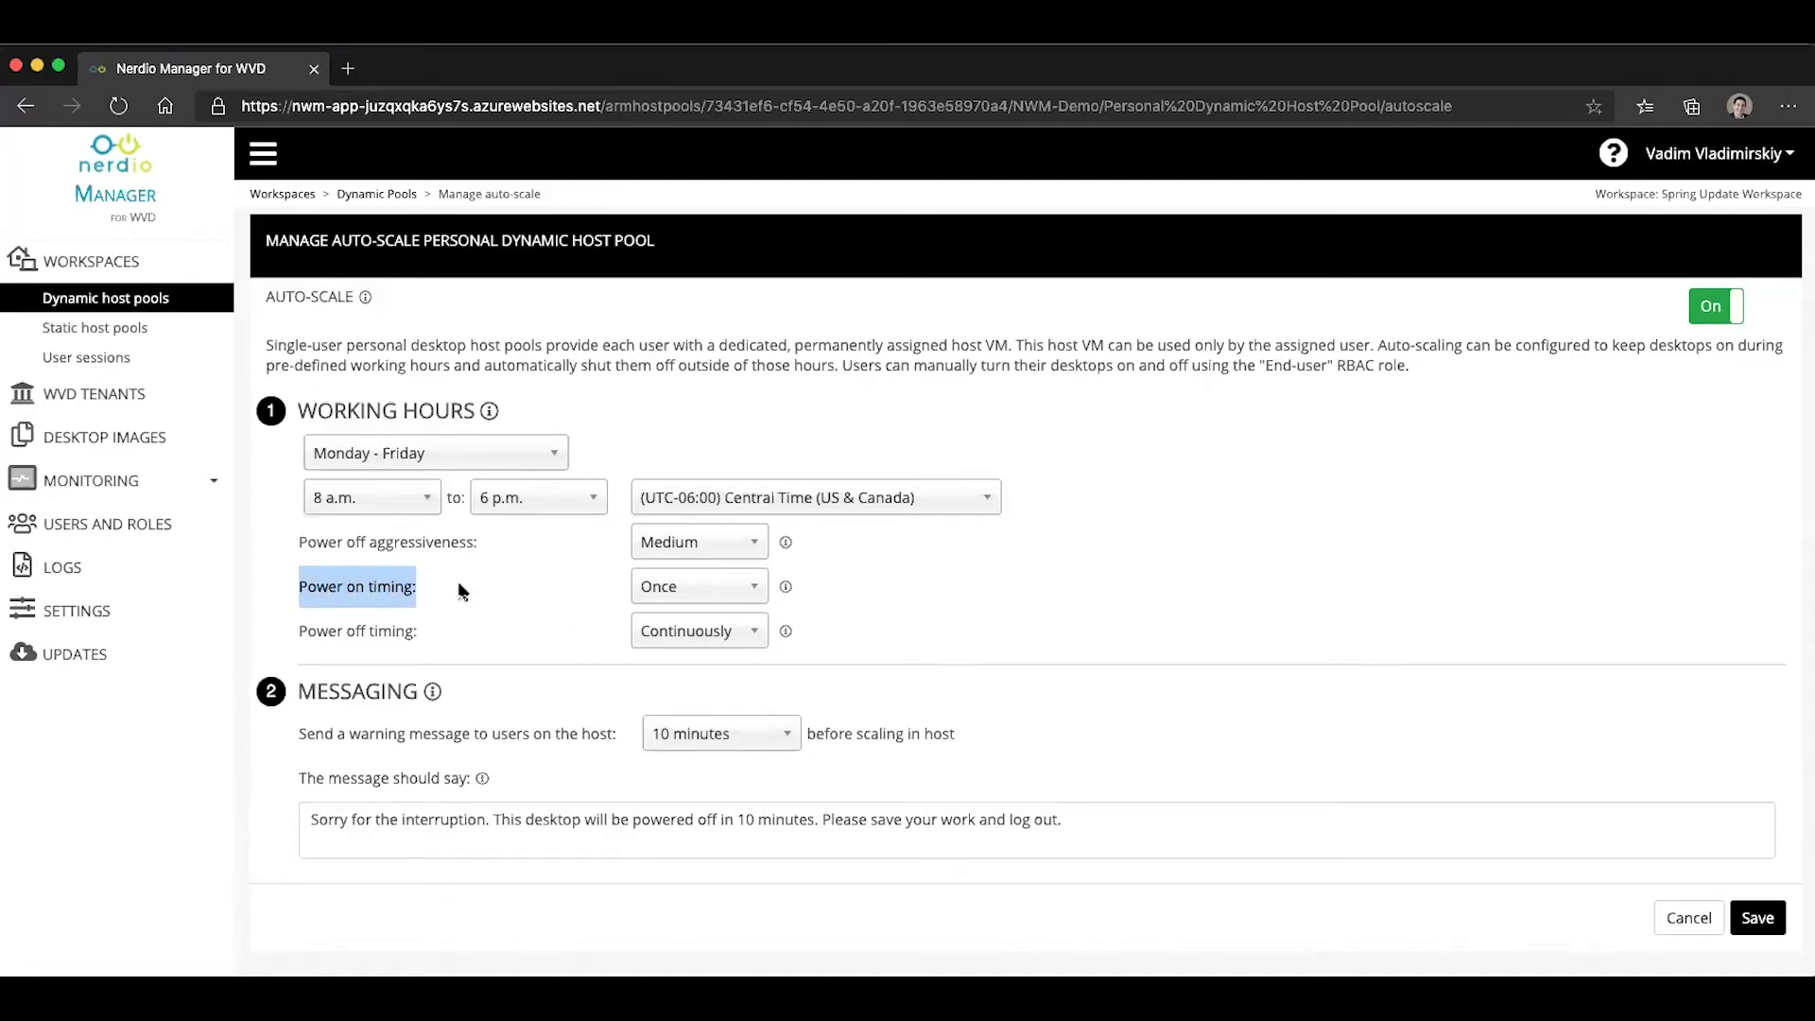
left_click(658, 584)
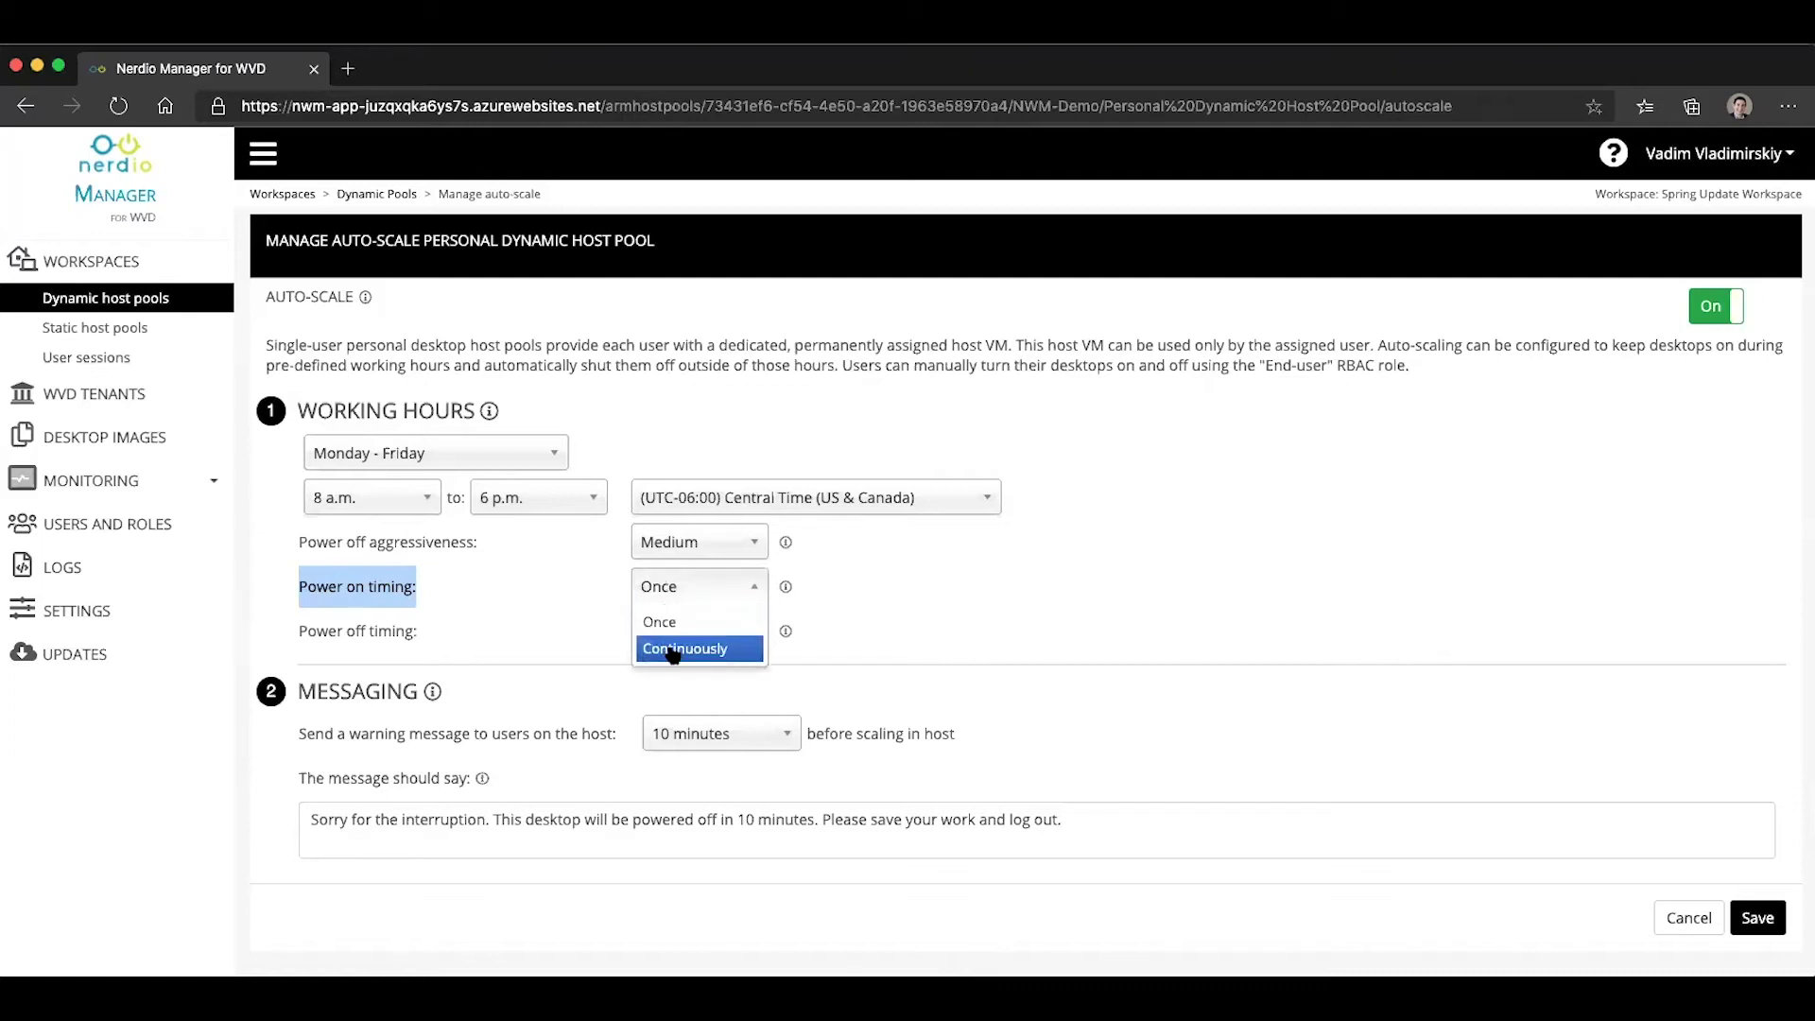
left_click(495, 564)
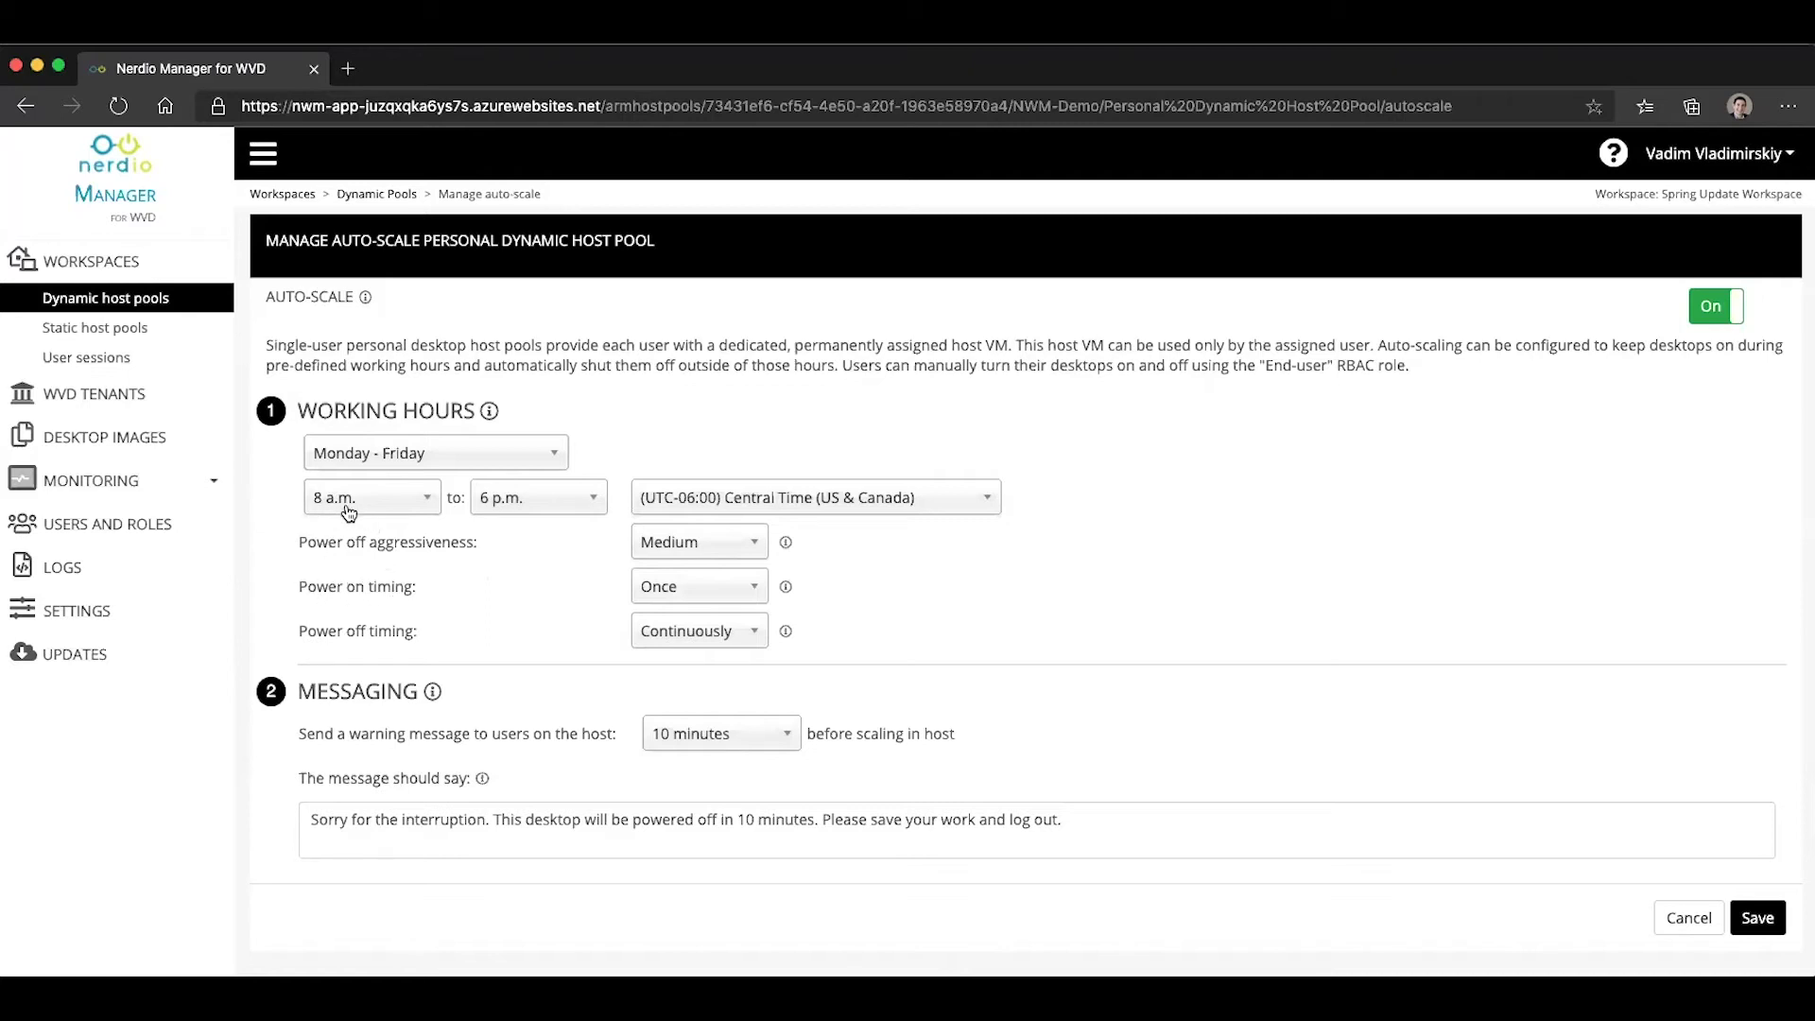
left_click(633, 580)
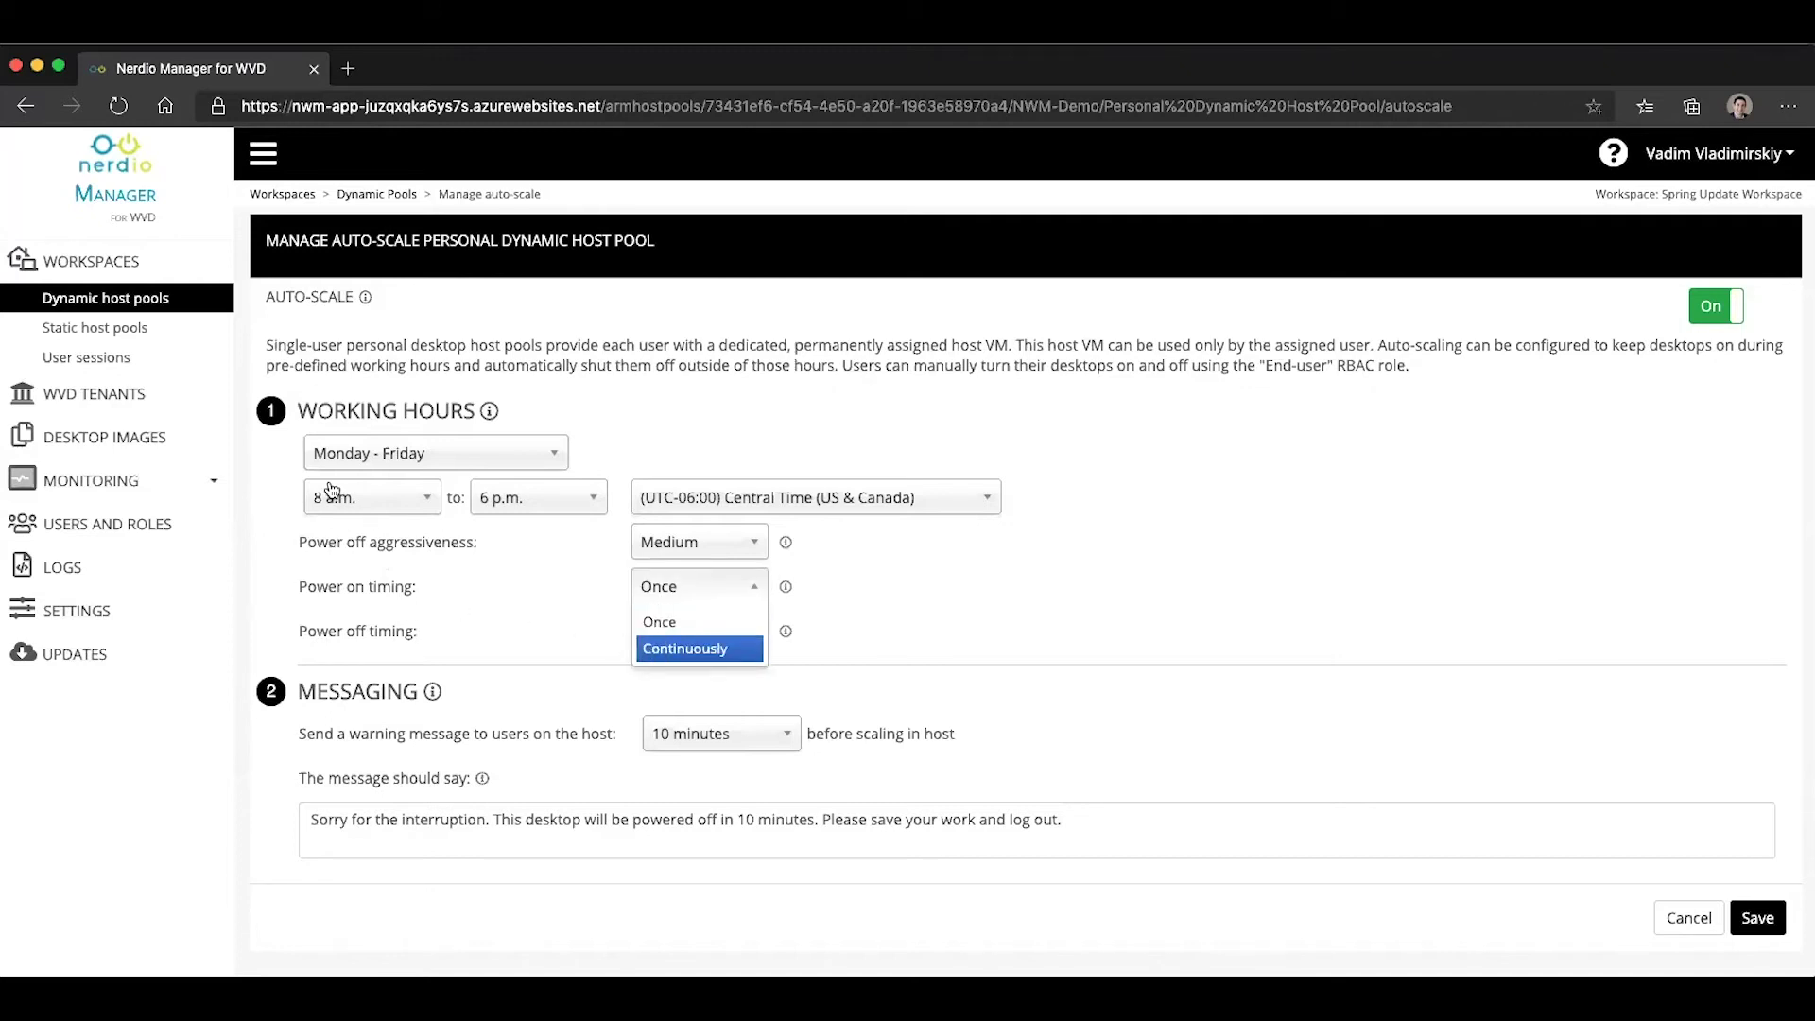
left_click(456, 573)
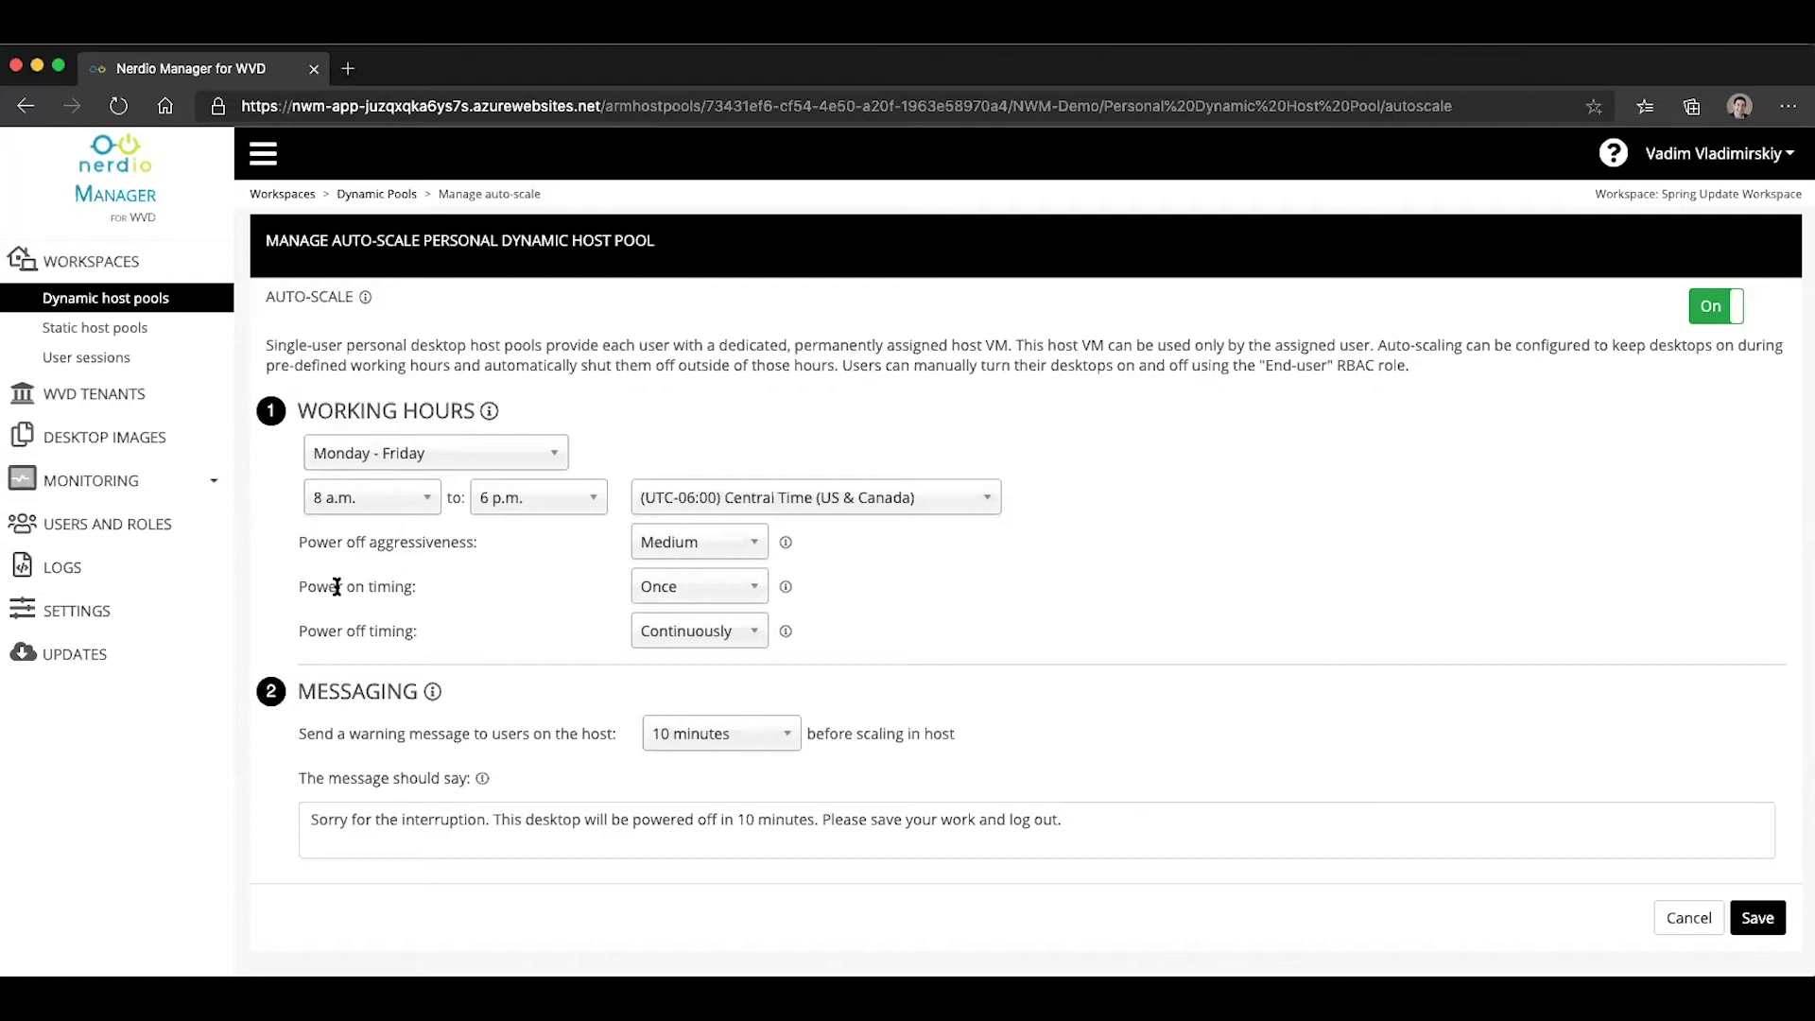
left_click(751, 591)
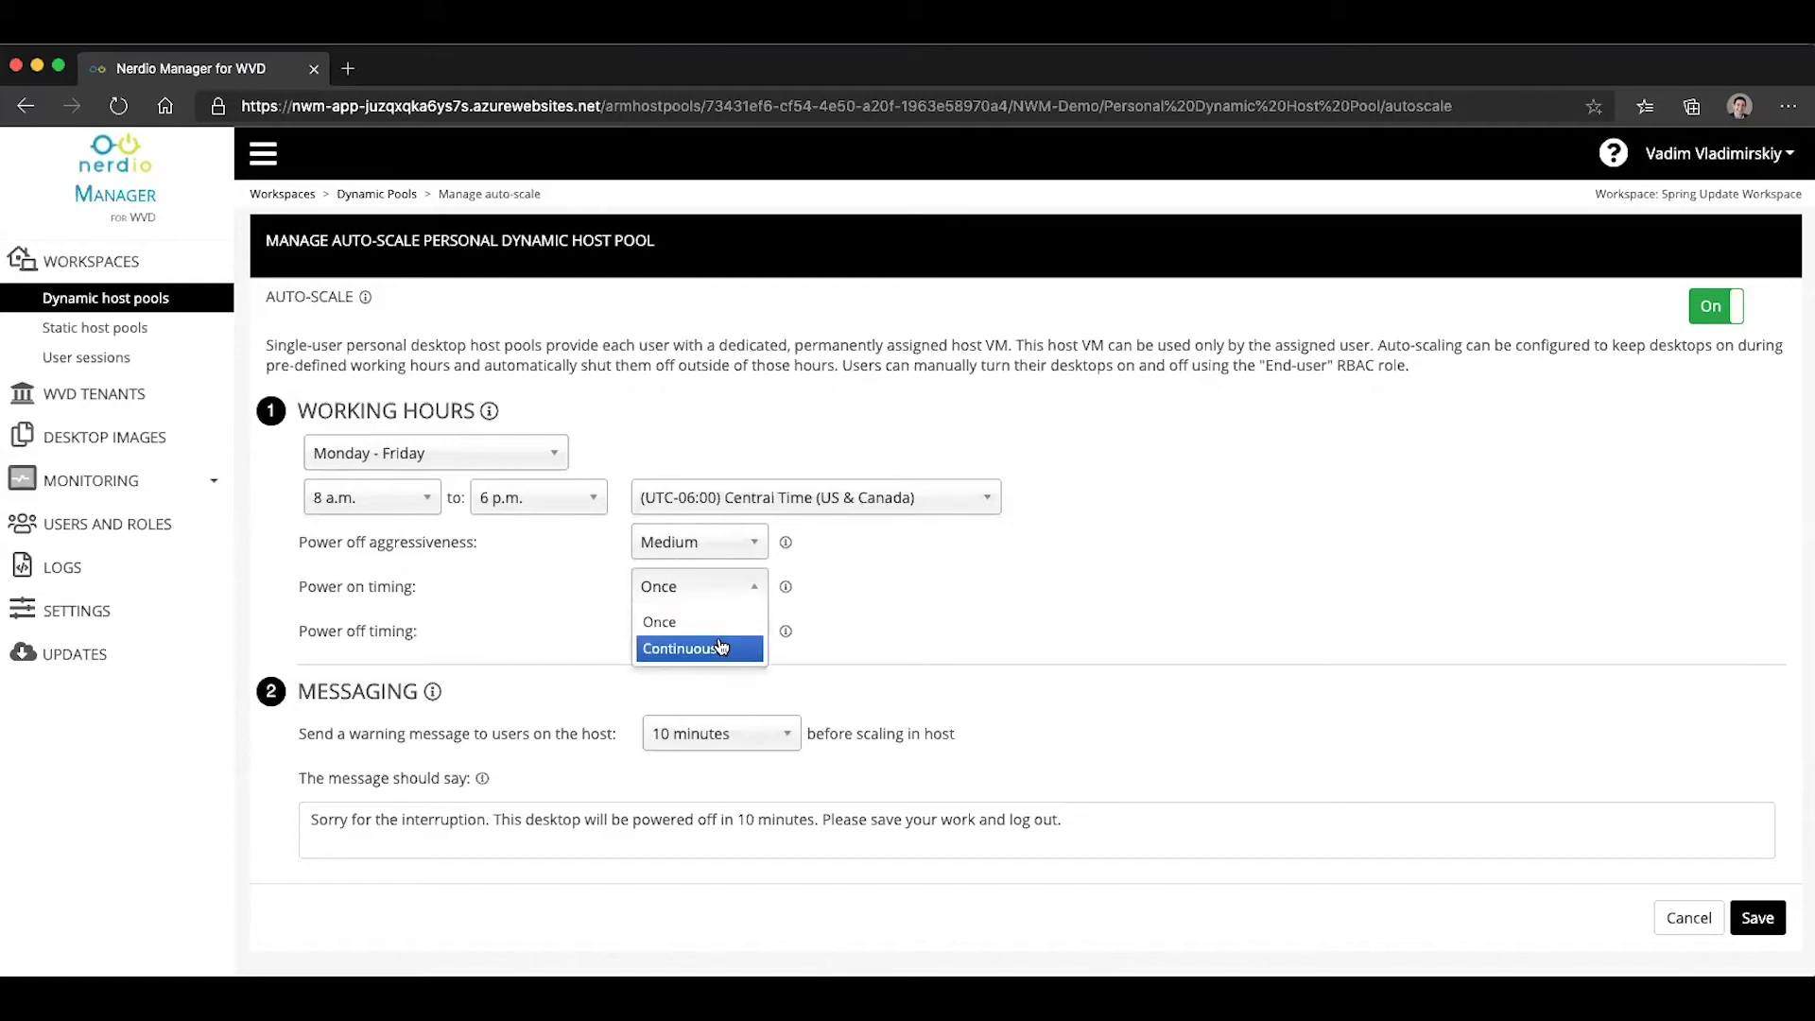
left_click(720, 647)
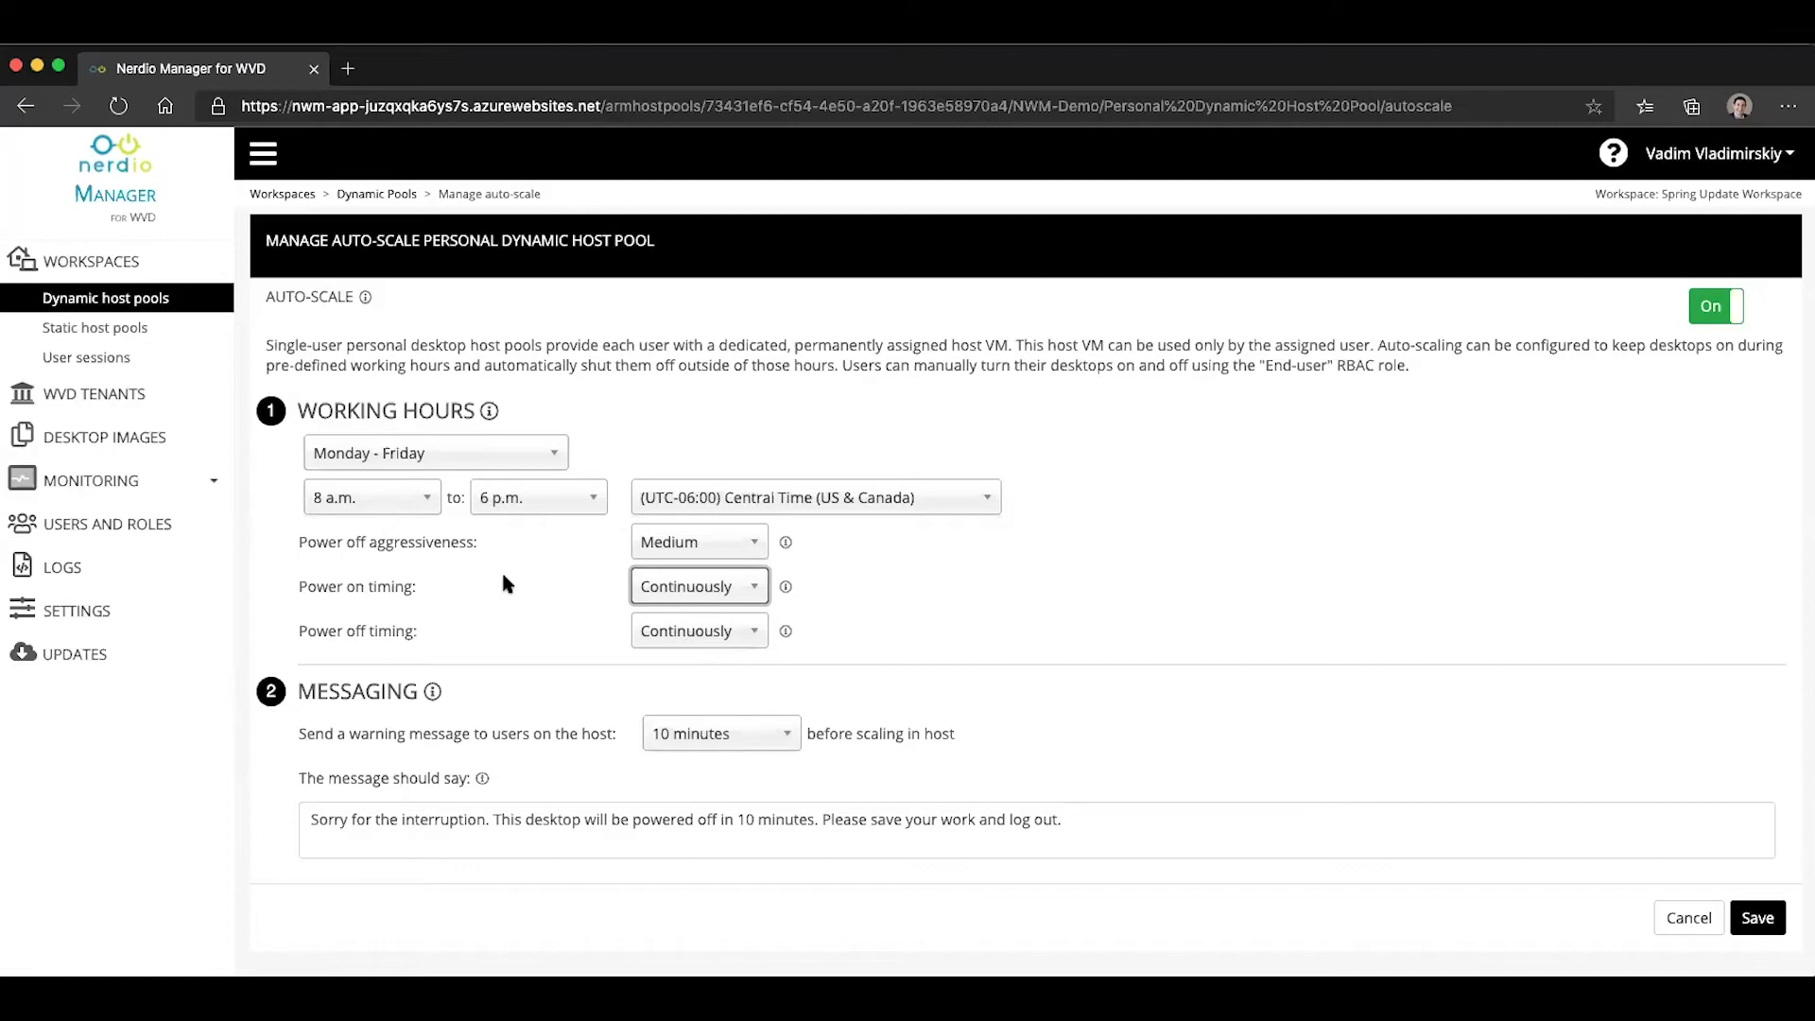
left_click(696, 591)
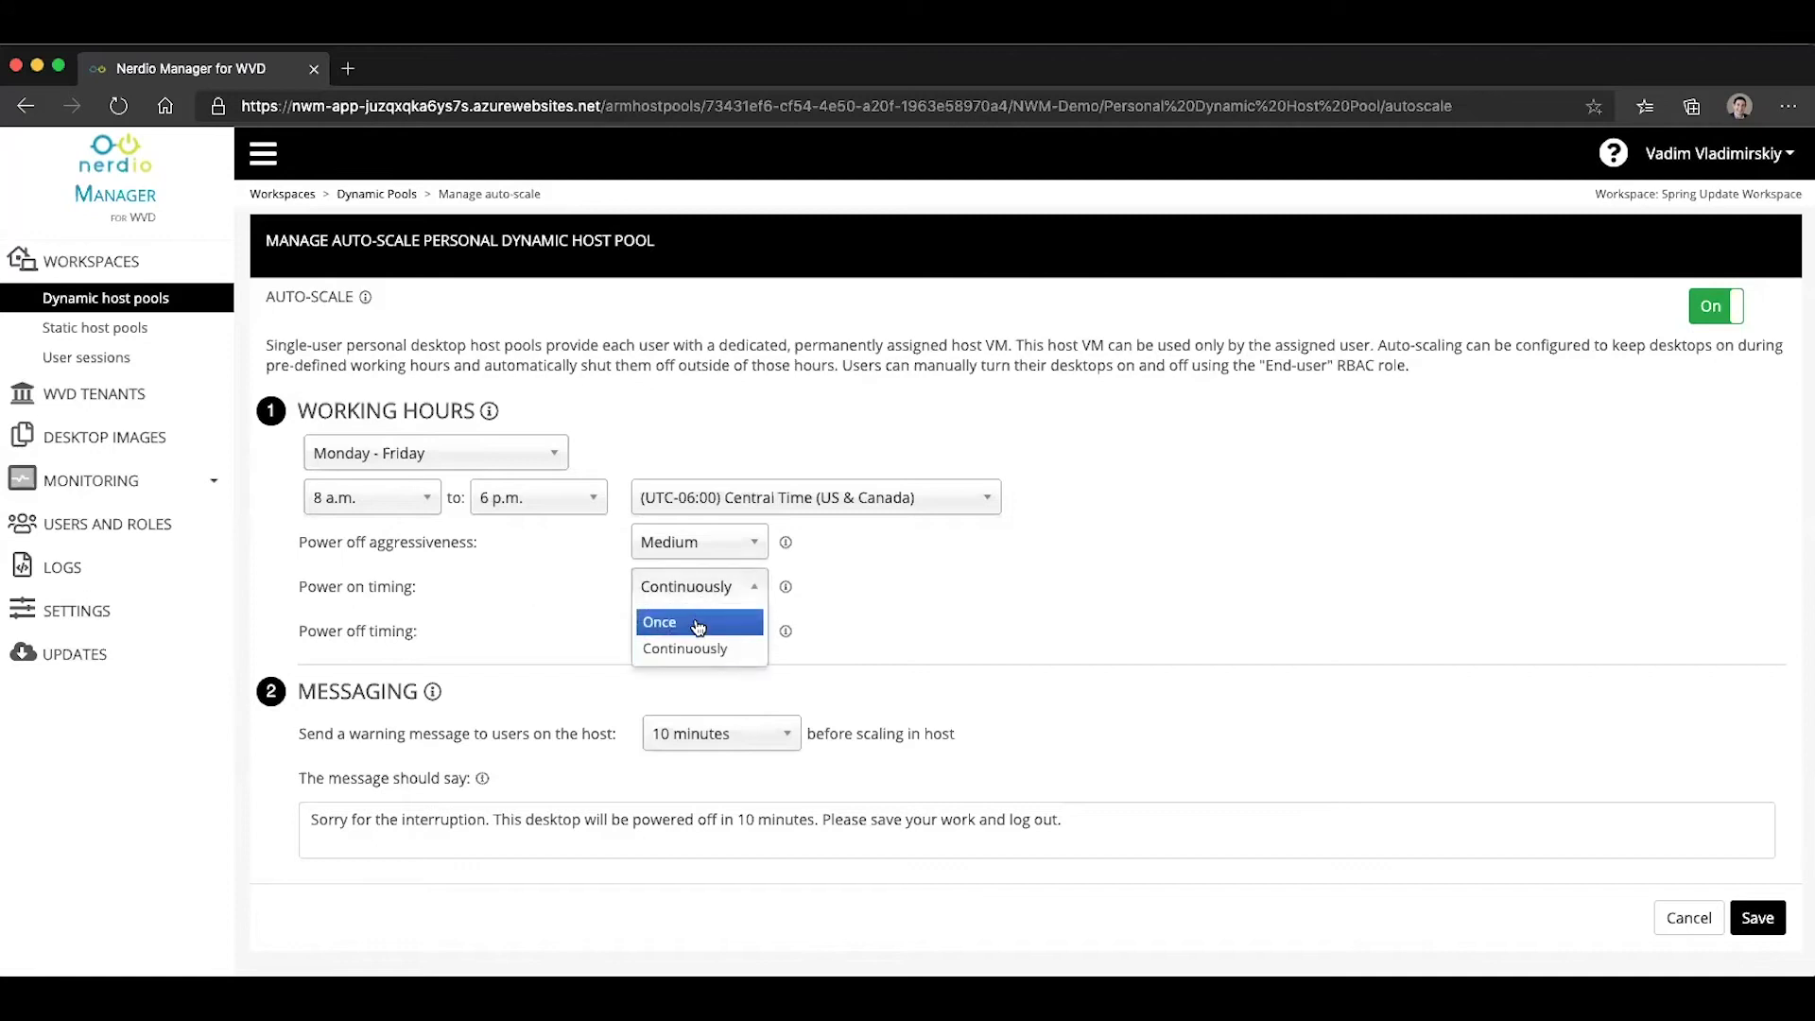
left_click(698, 624)
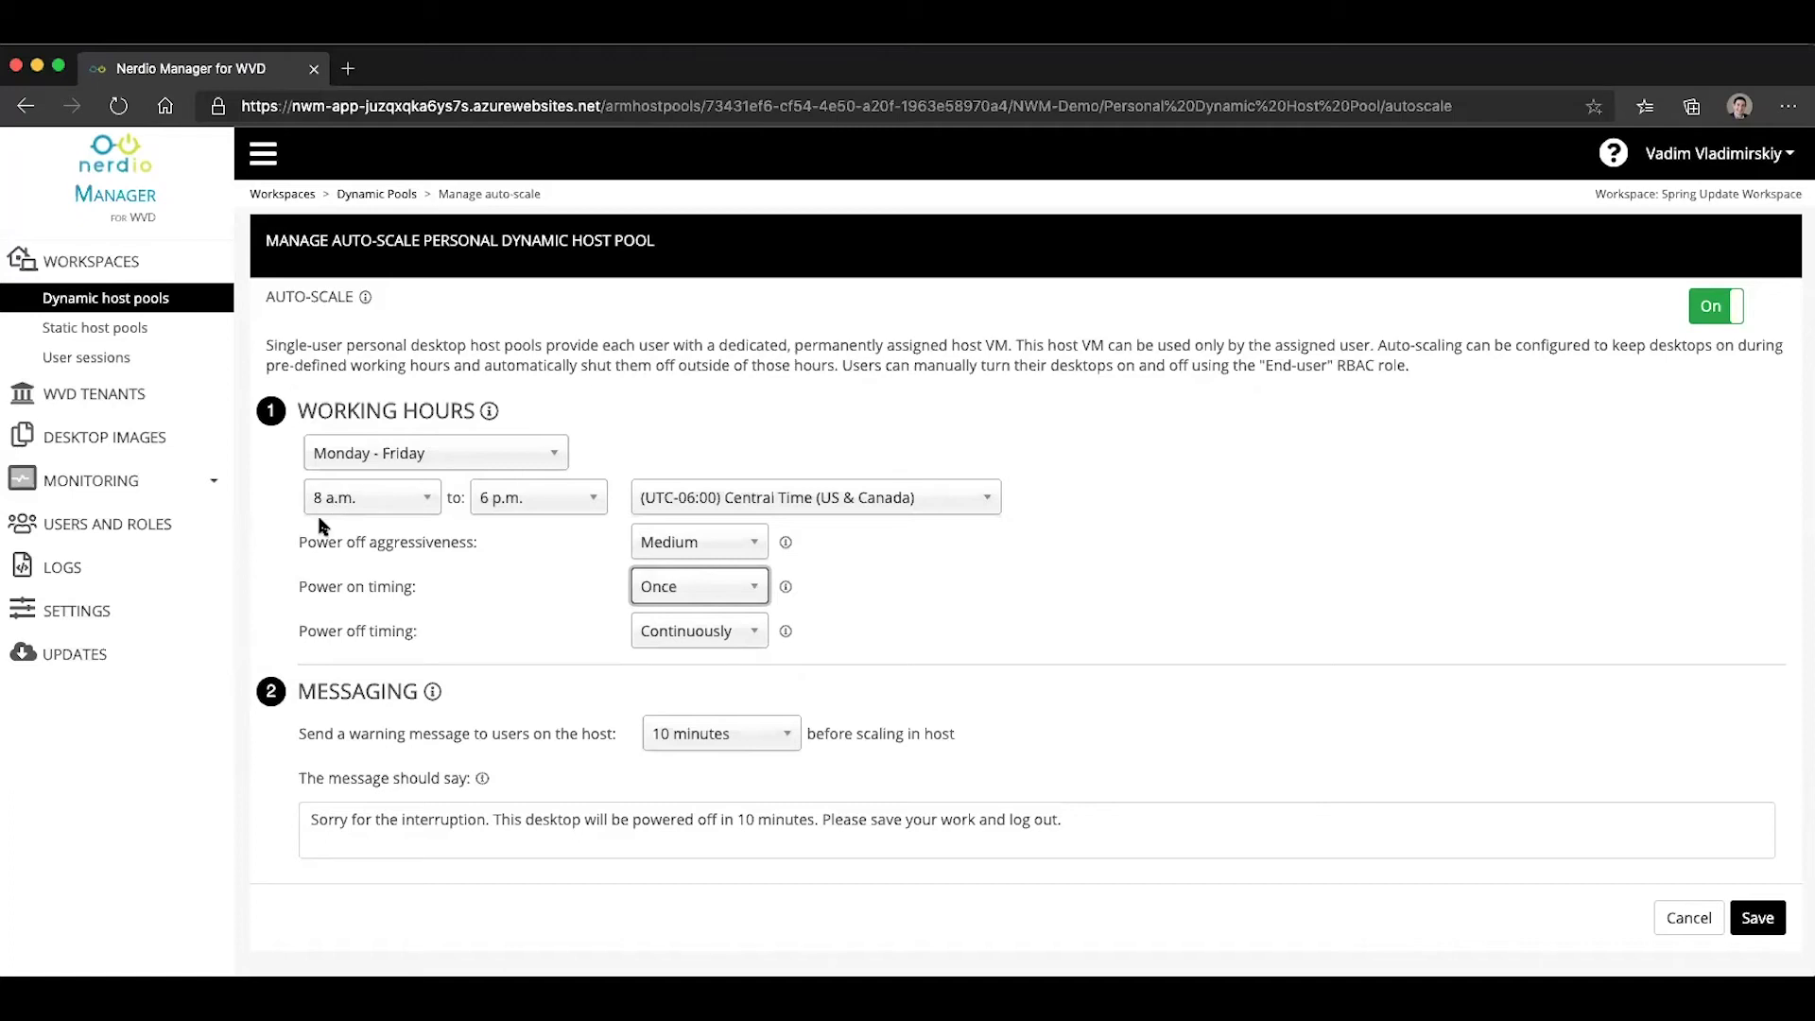
left_click(651, 592)
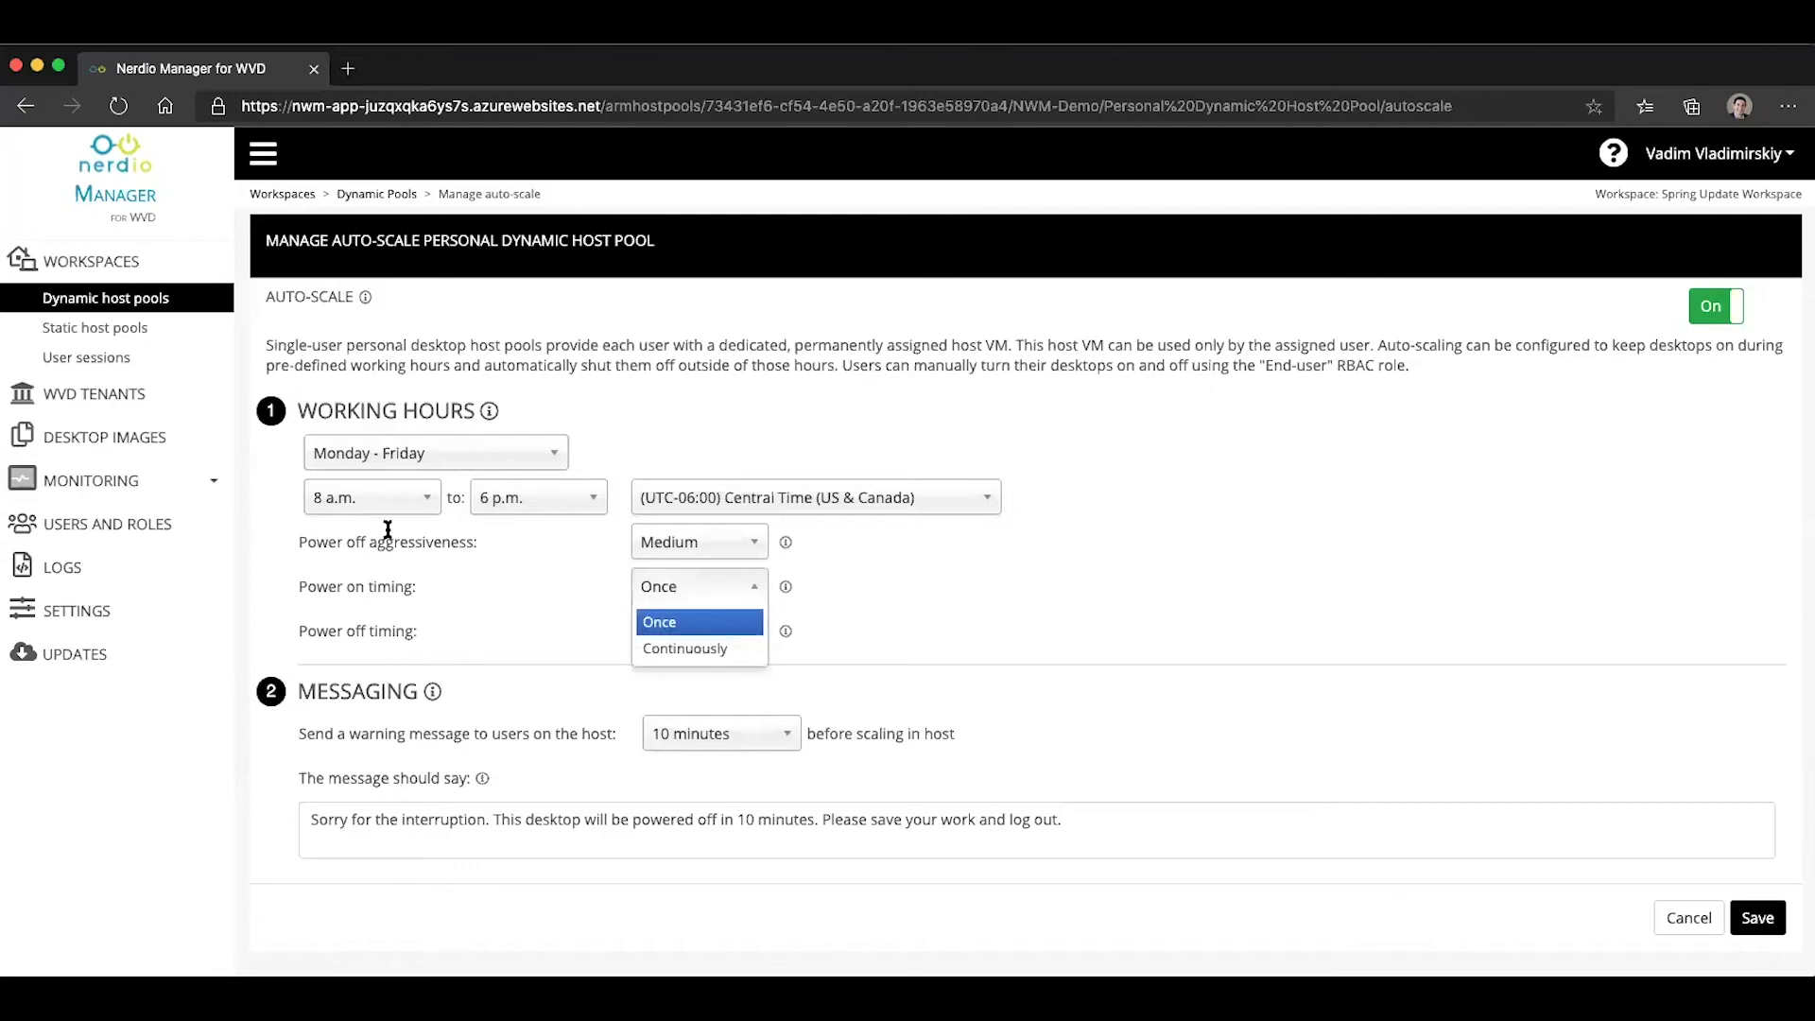
left_click(421, 596)
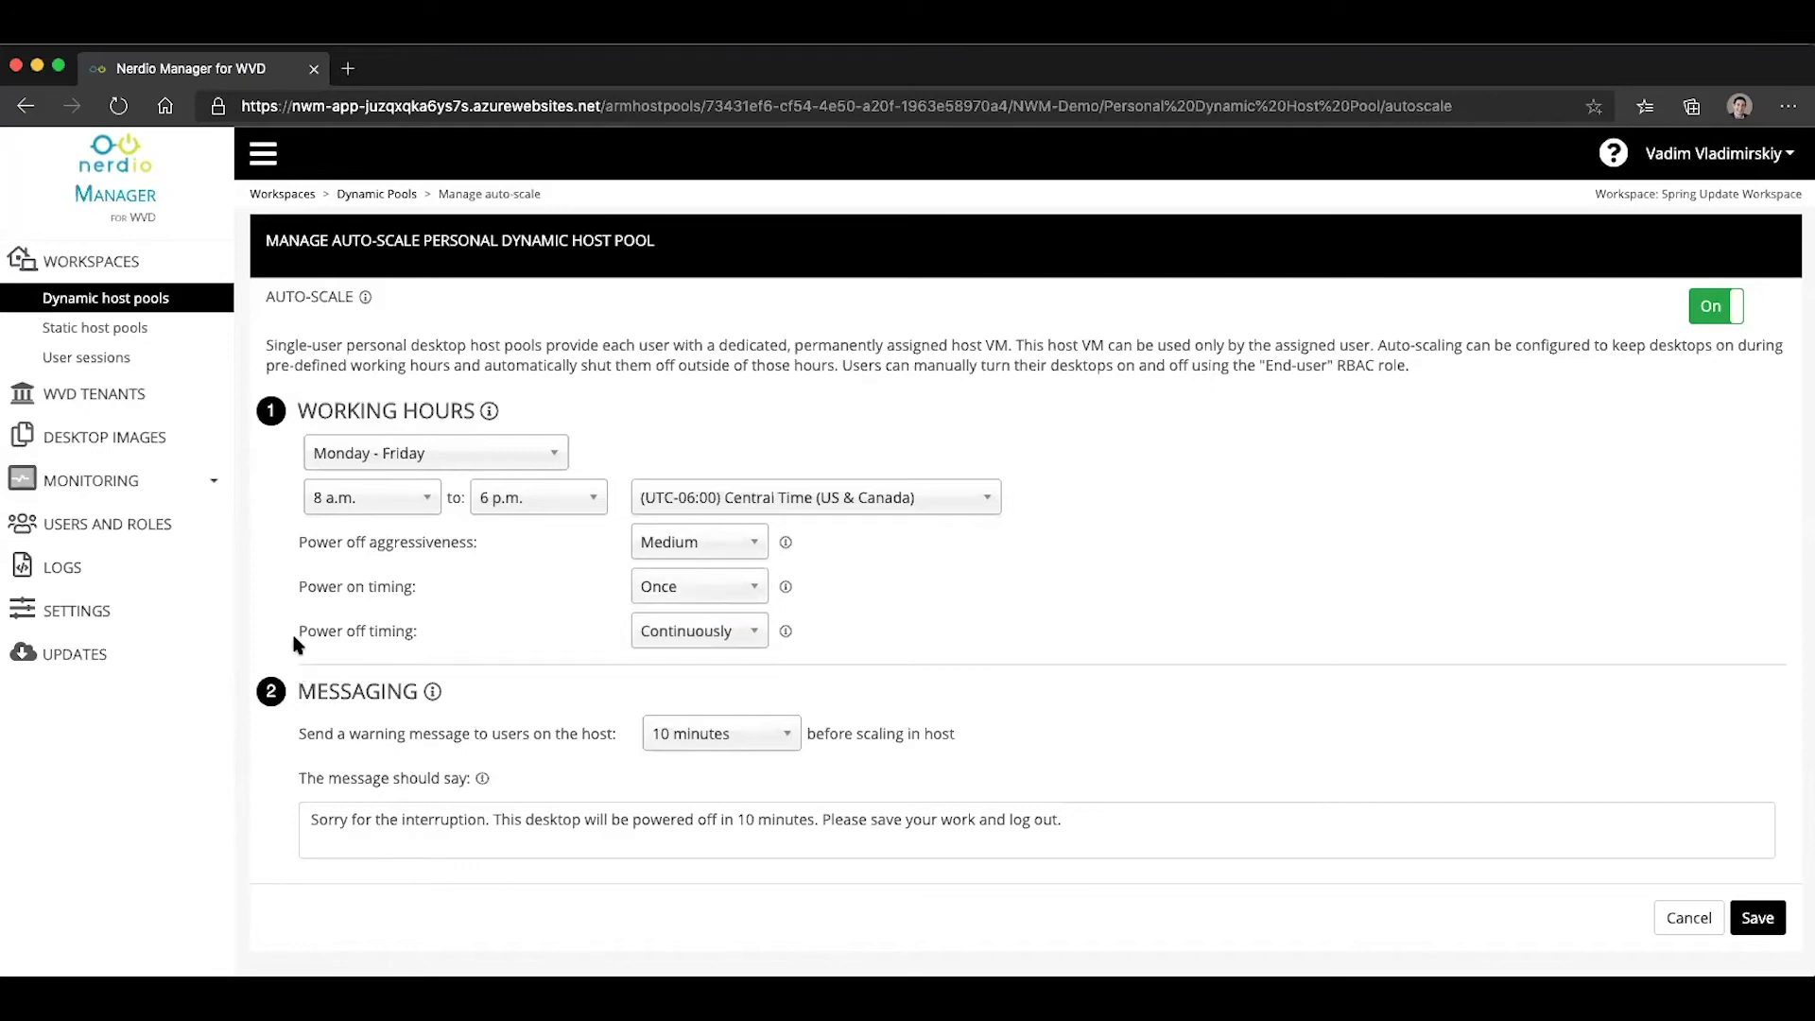
left_click_drag(291, 632, 387, 646)
- Keep Medium power-off aggressiveness and switch power off timing from Once to Continuously
left_click(407, 635)
left_click(651, 637)
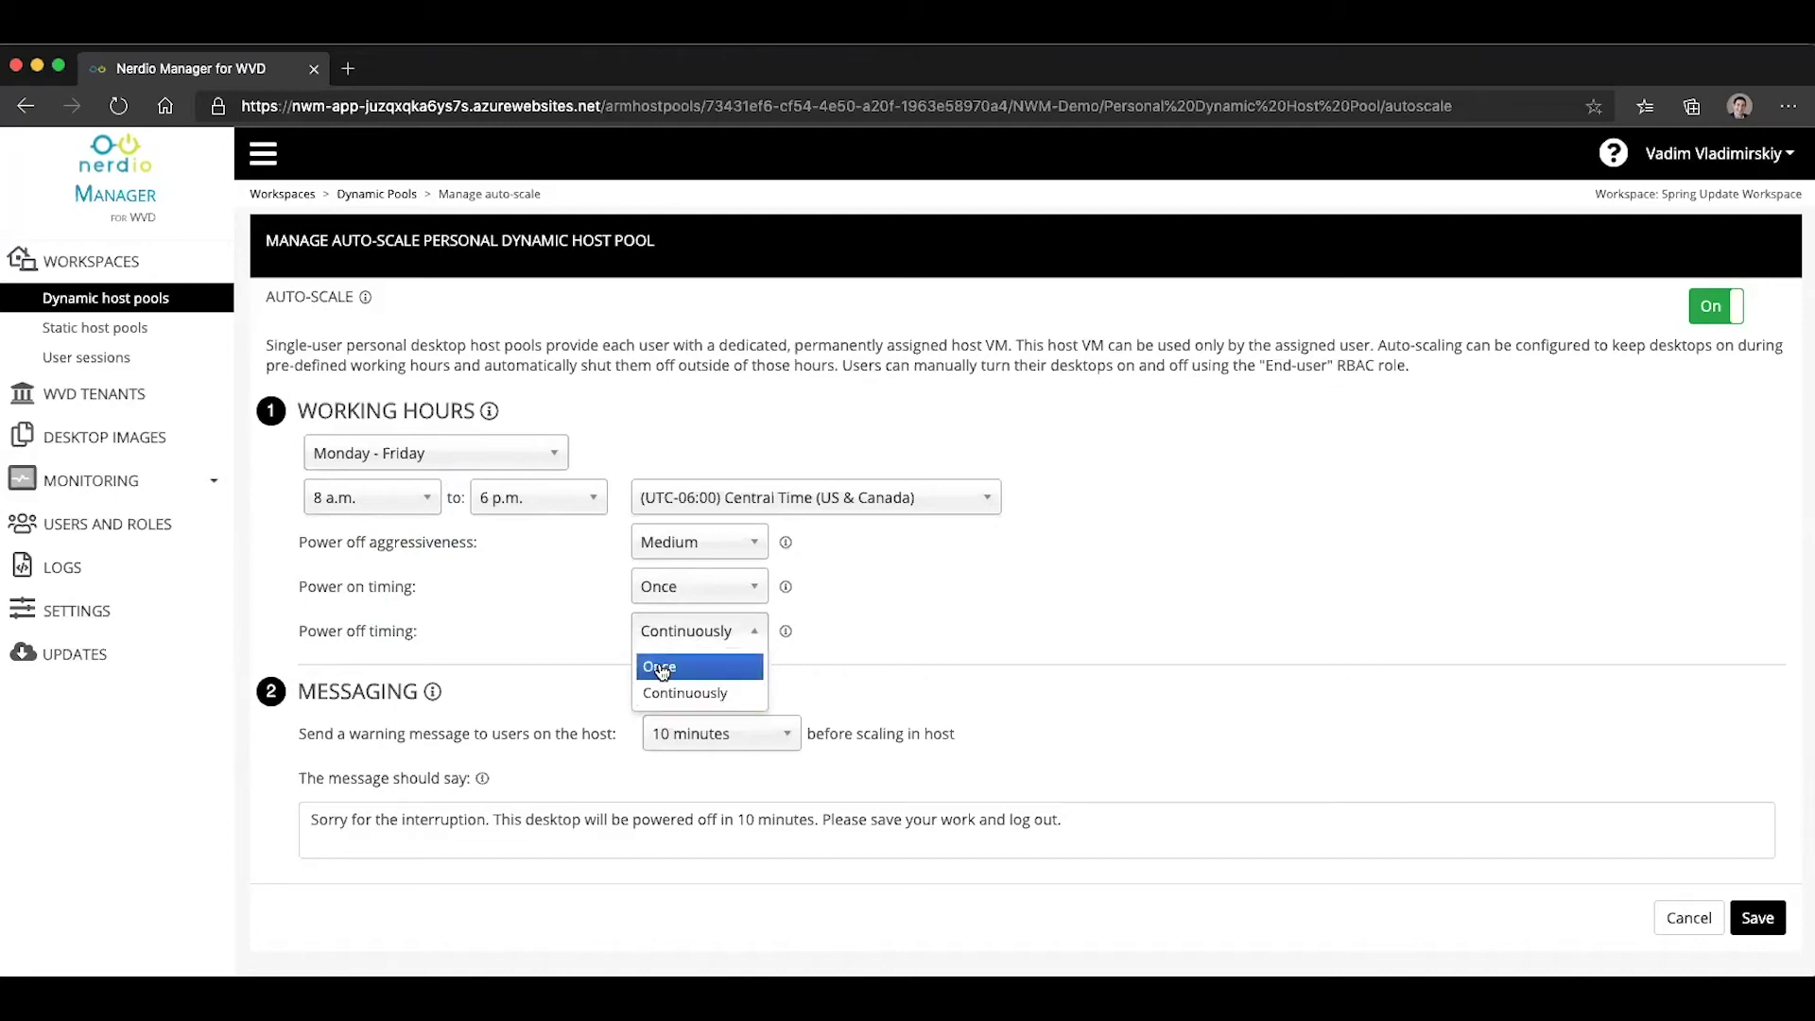
left_click(662, 667)
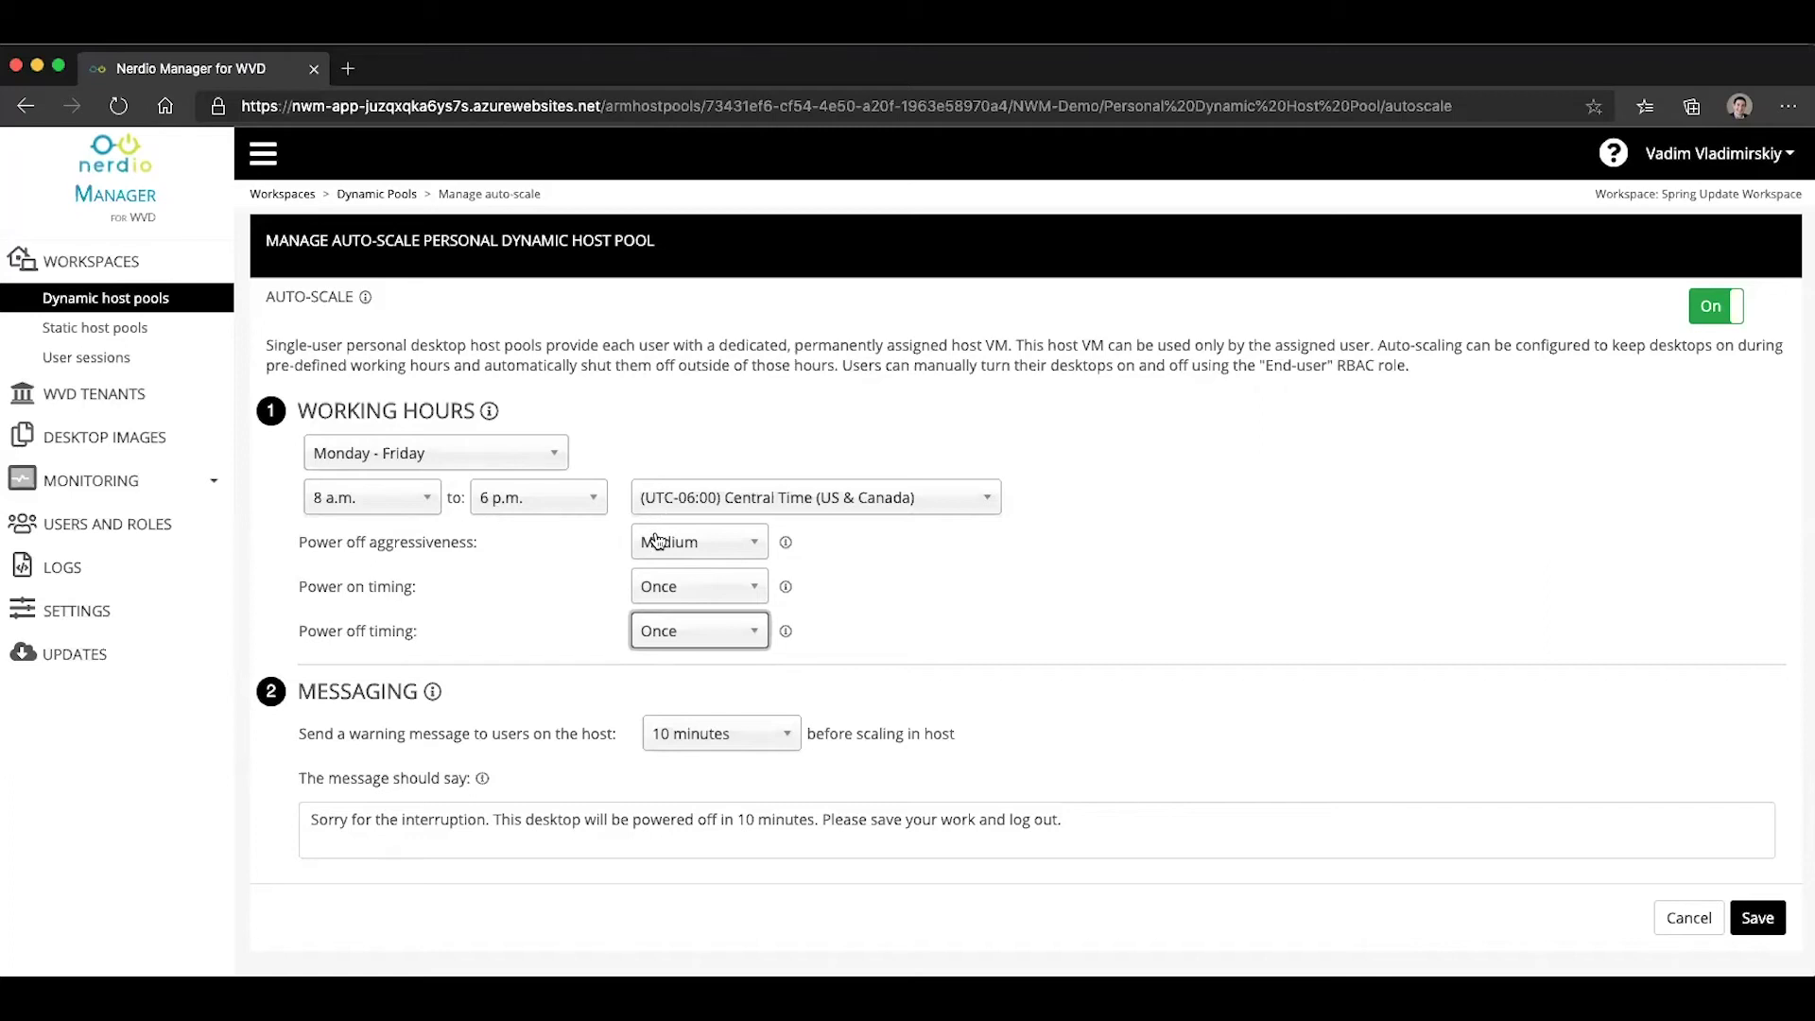
left_click(728, 542)
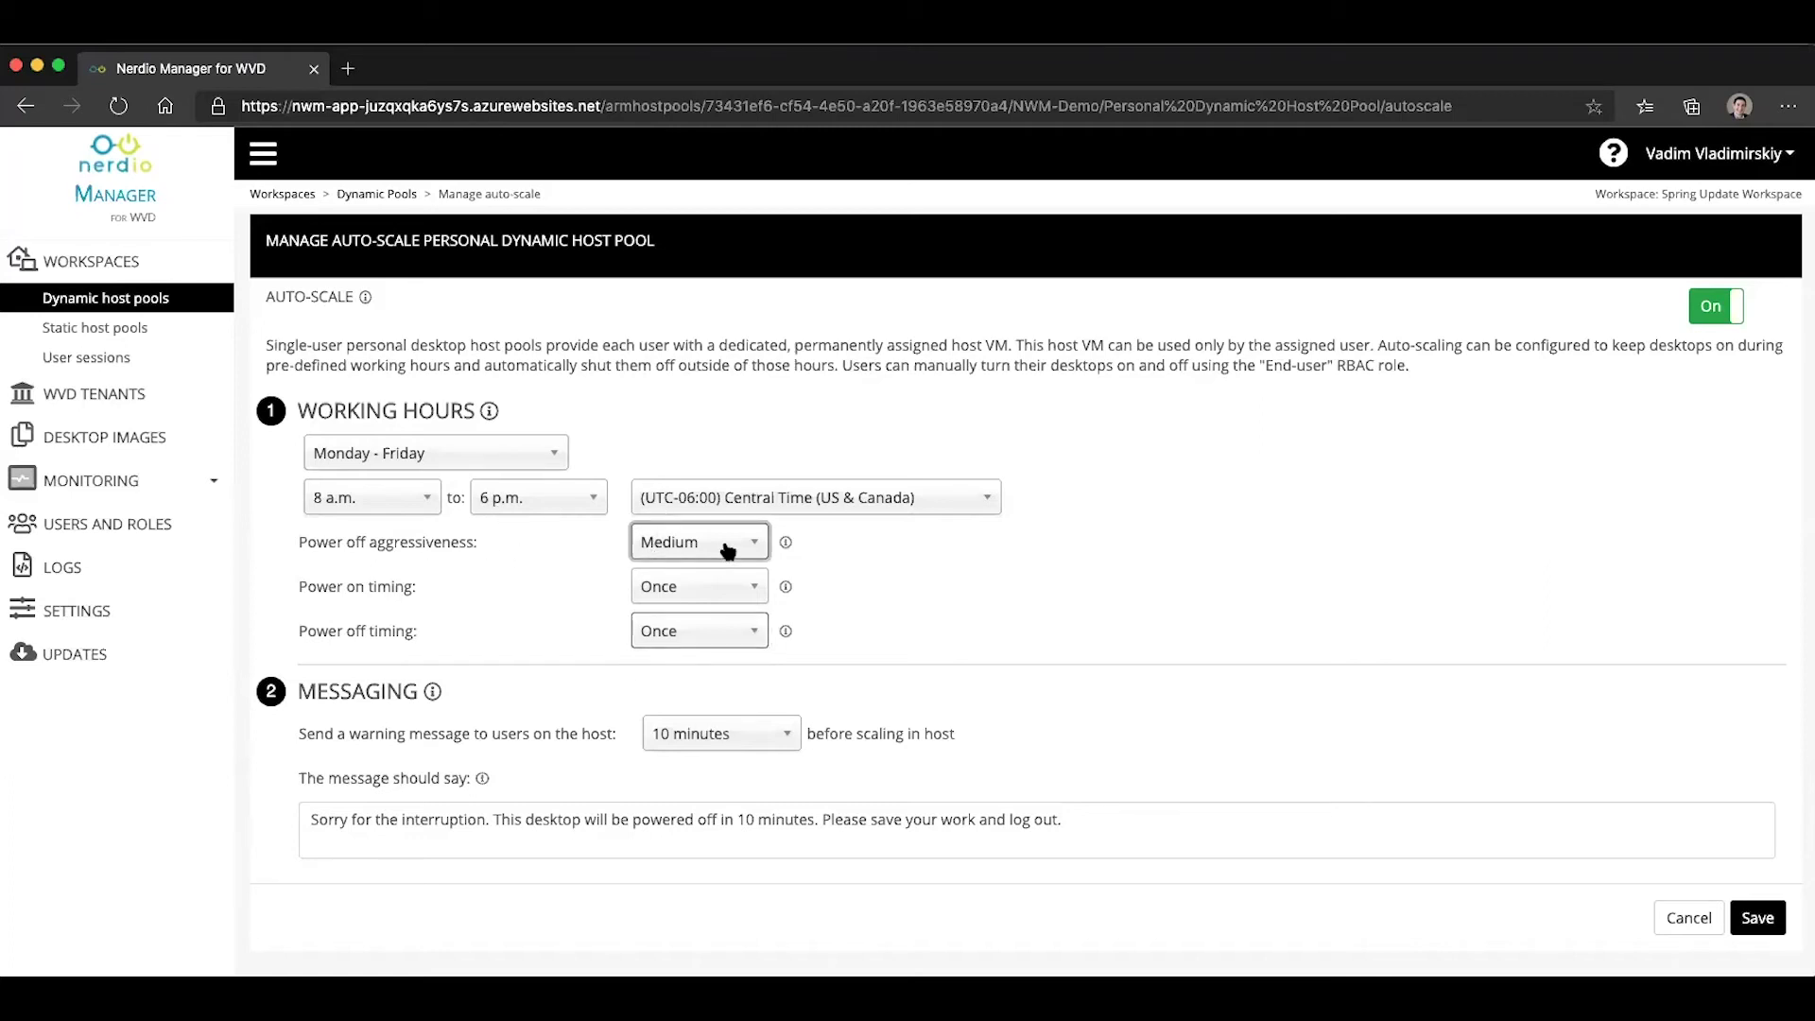
left_click(564, 564)
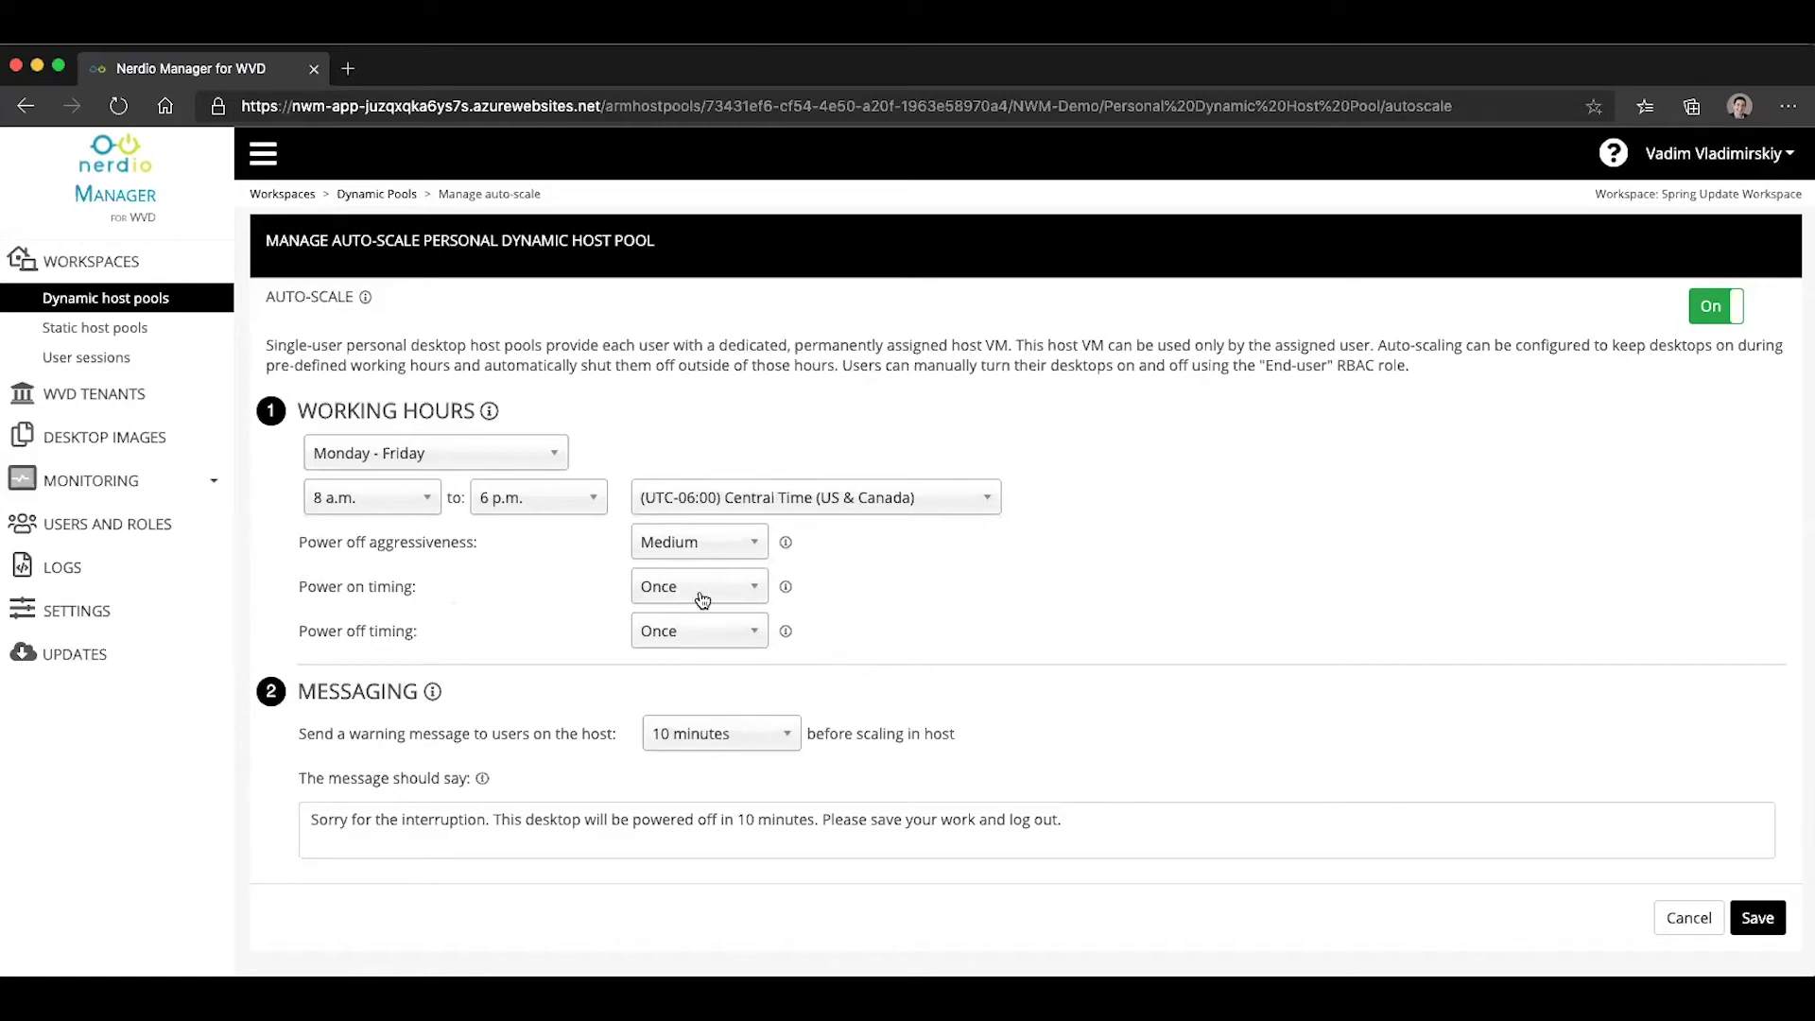
left_click(688, 635)
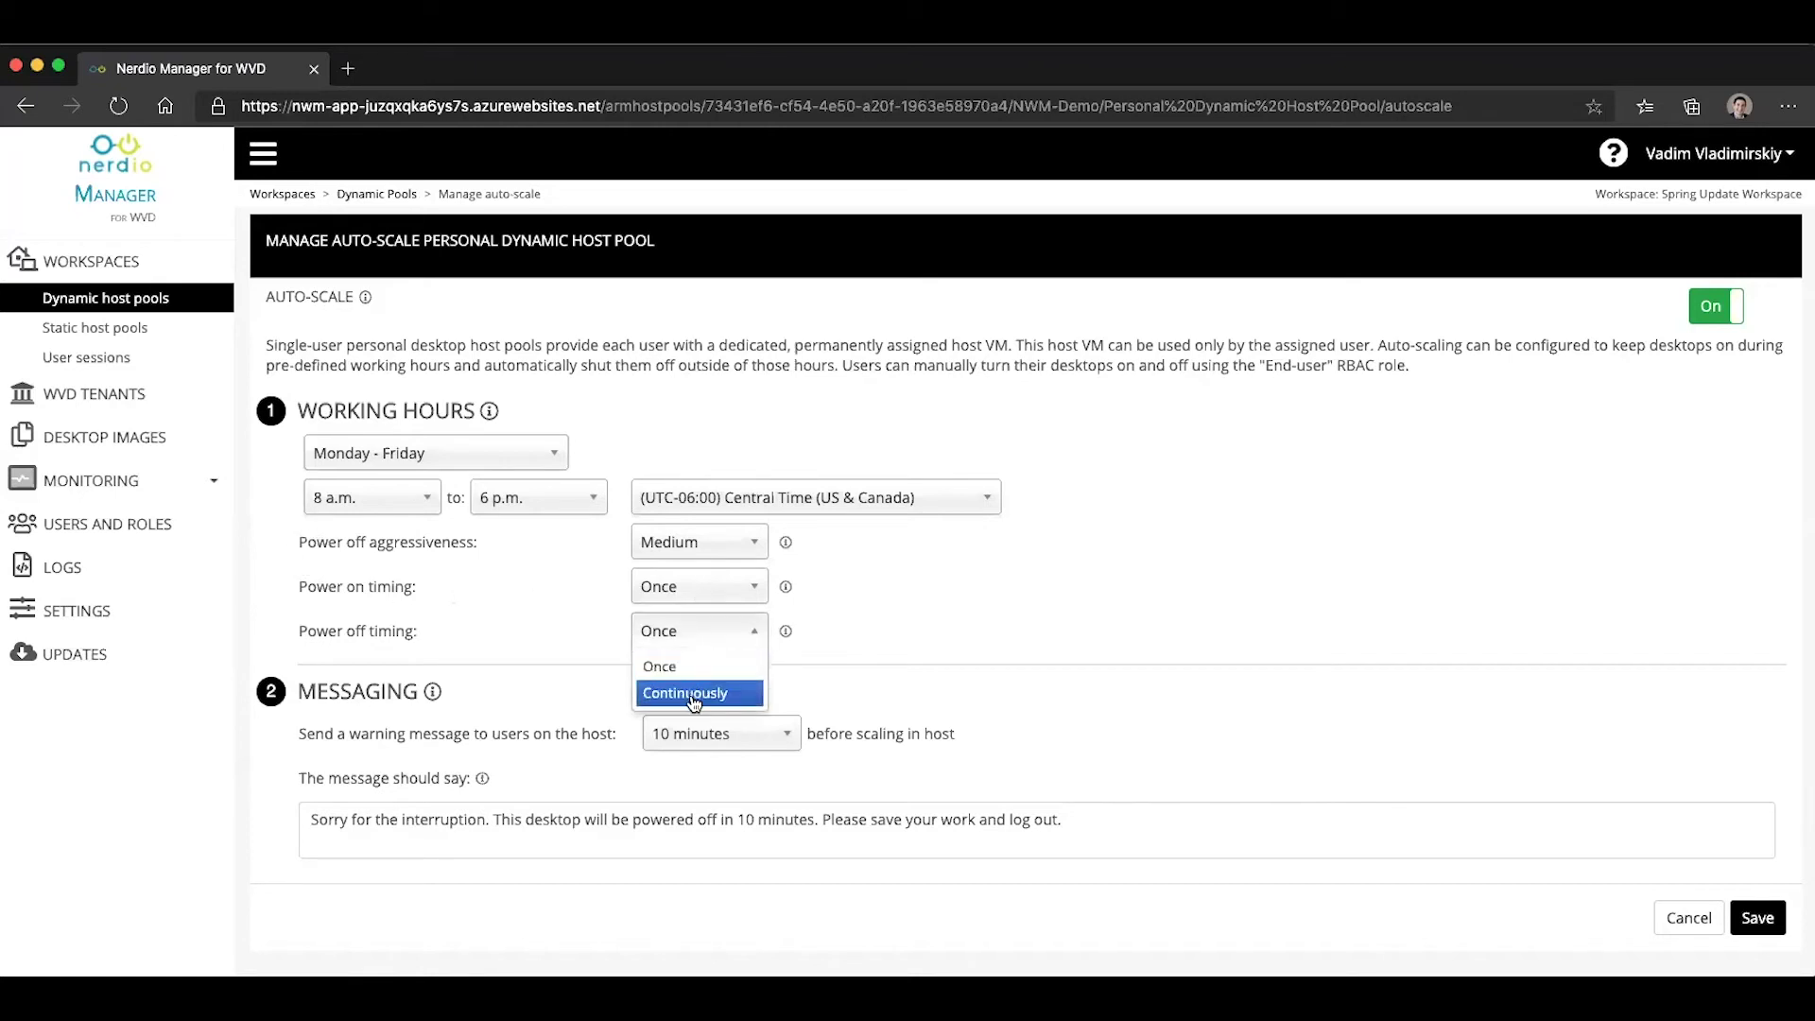
left_click(693, 698)
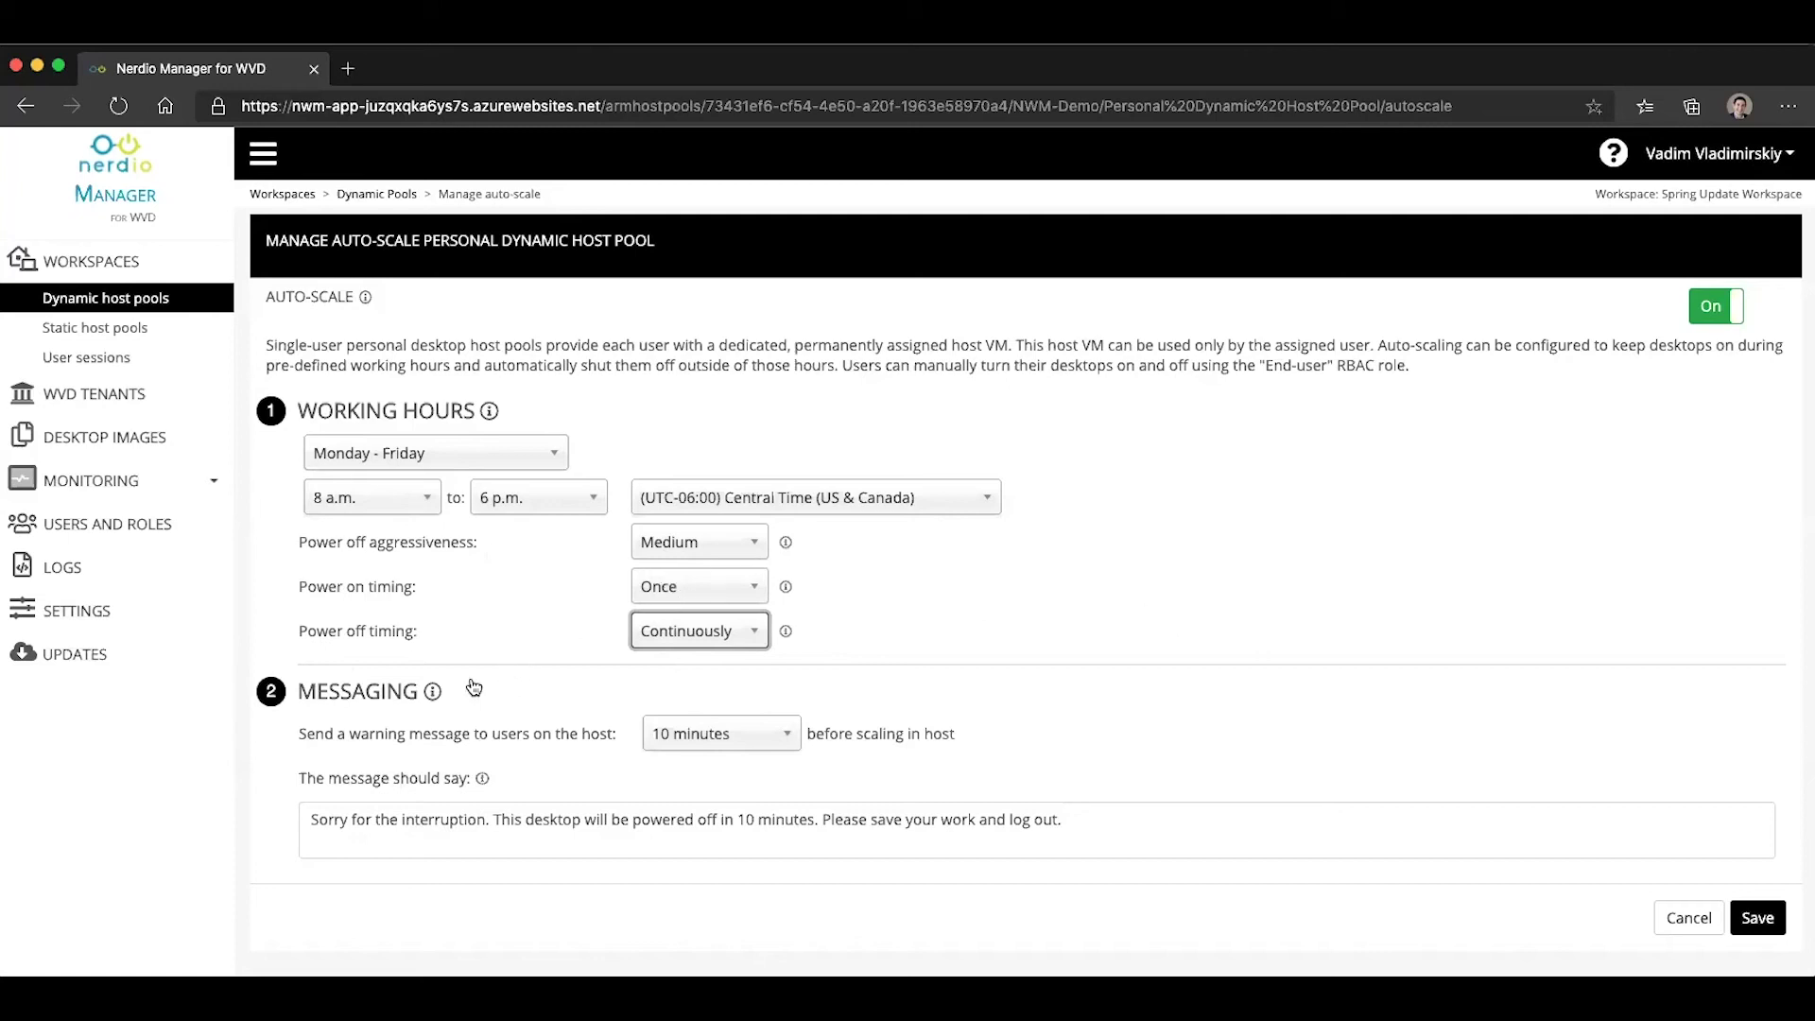
left_click(661, 544)
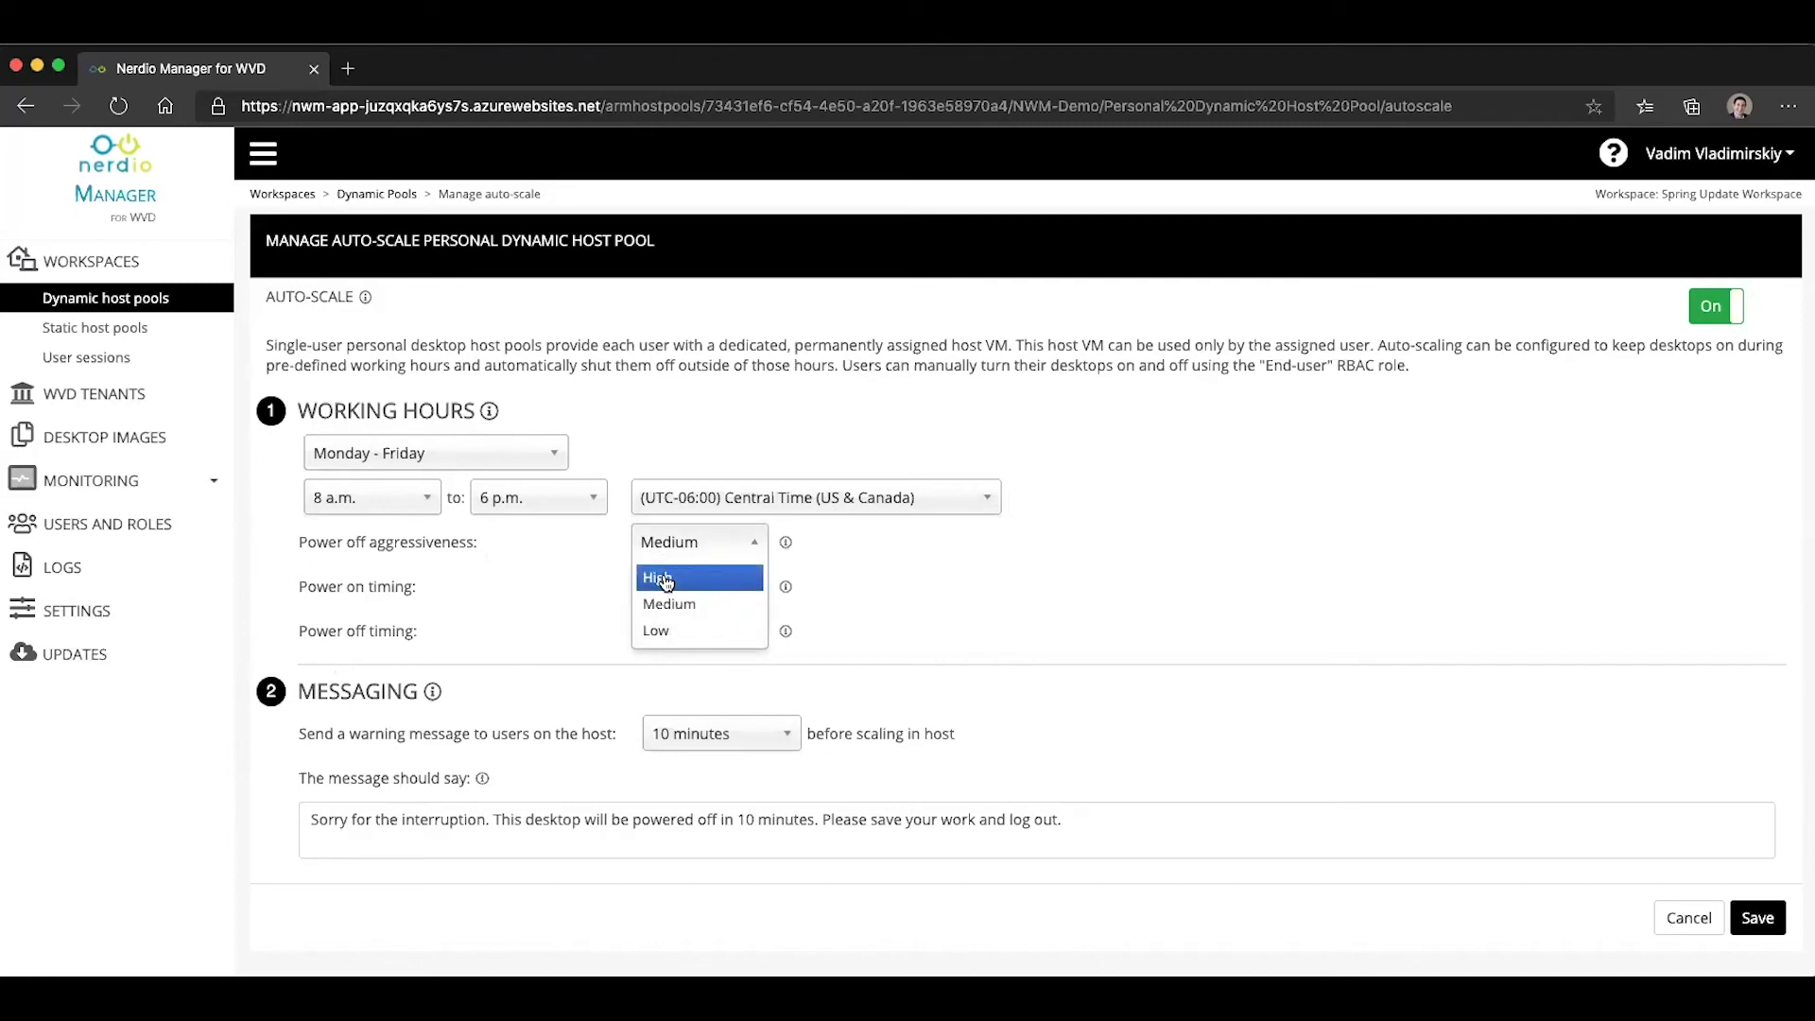
left_click(431, 545)
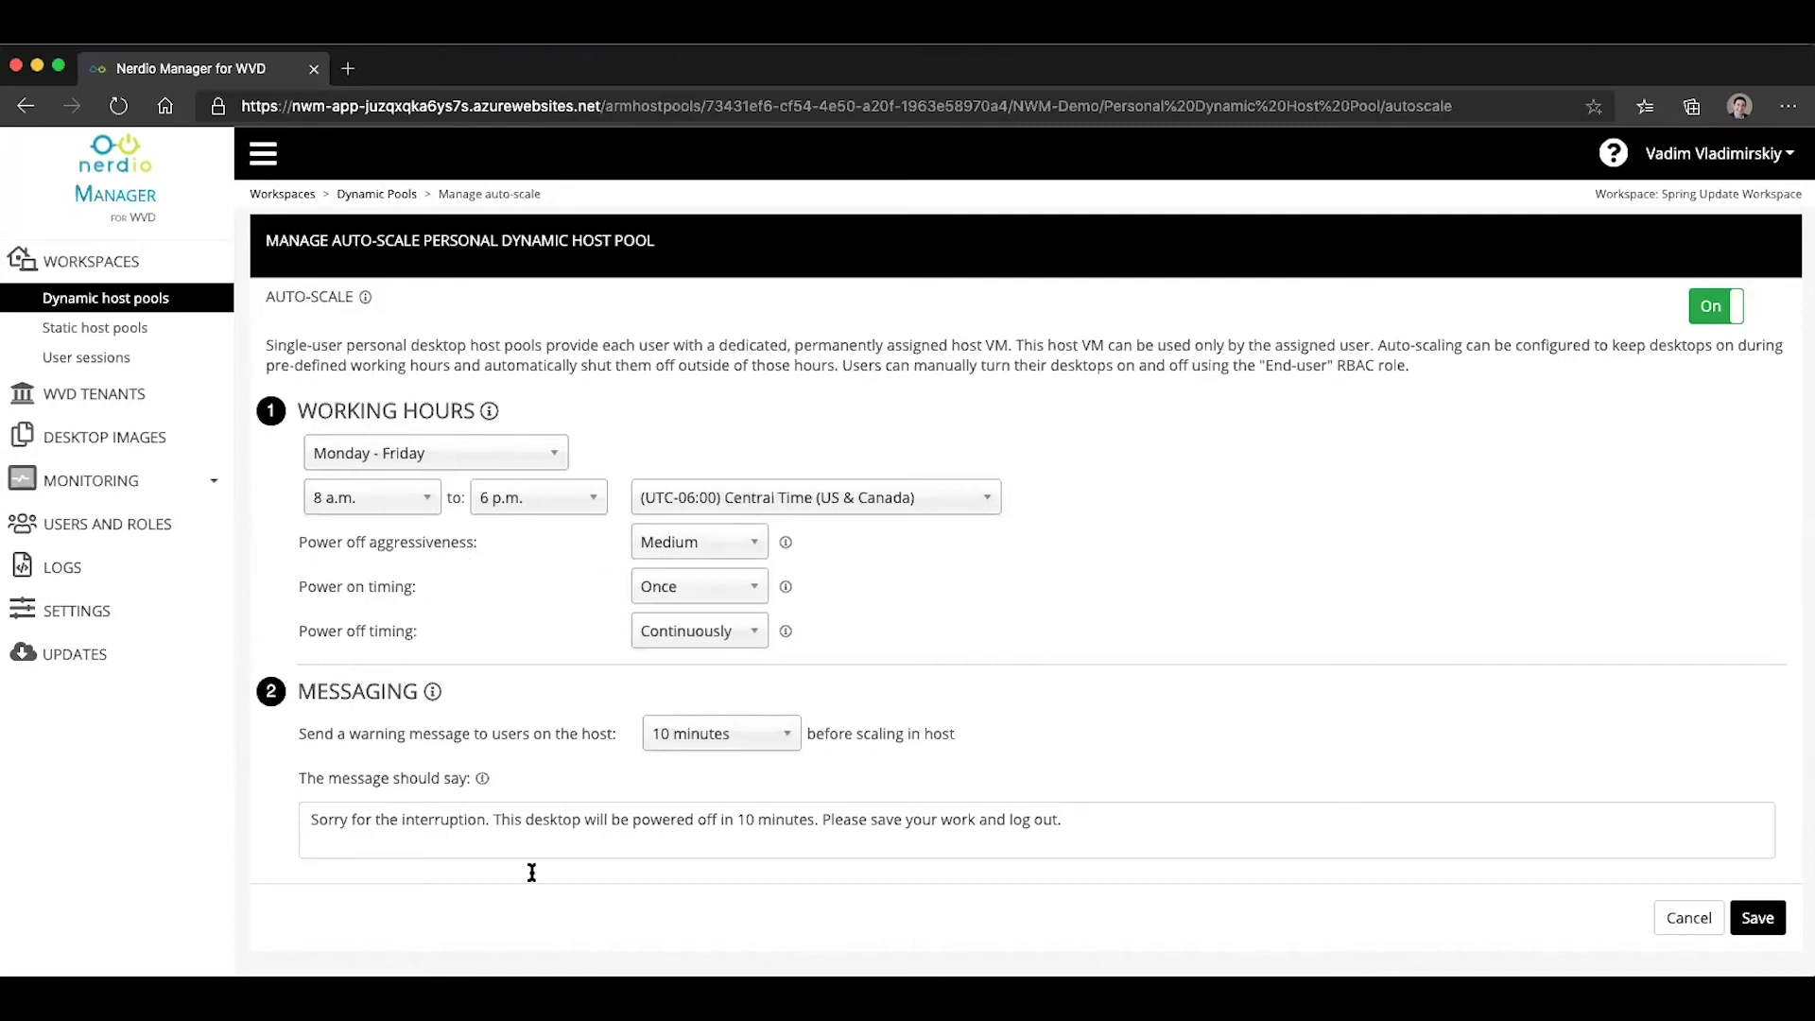
left_click(705, 746)
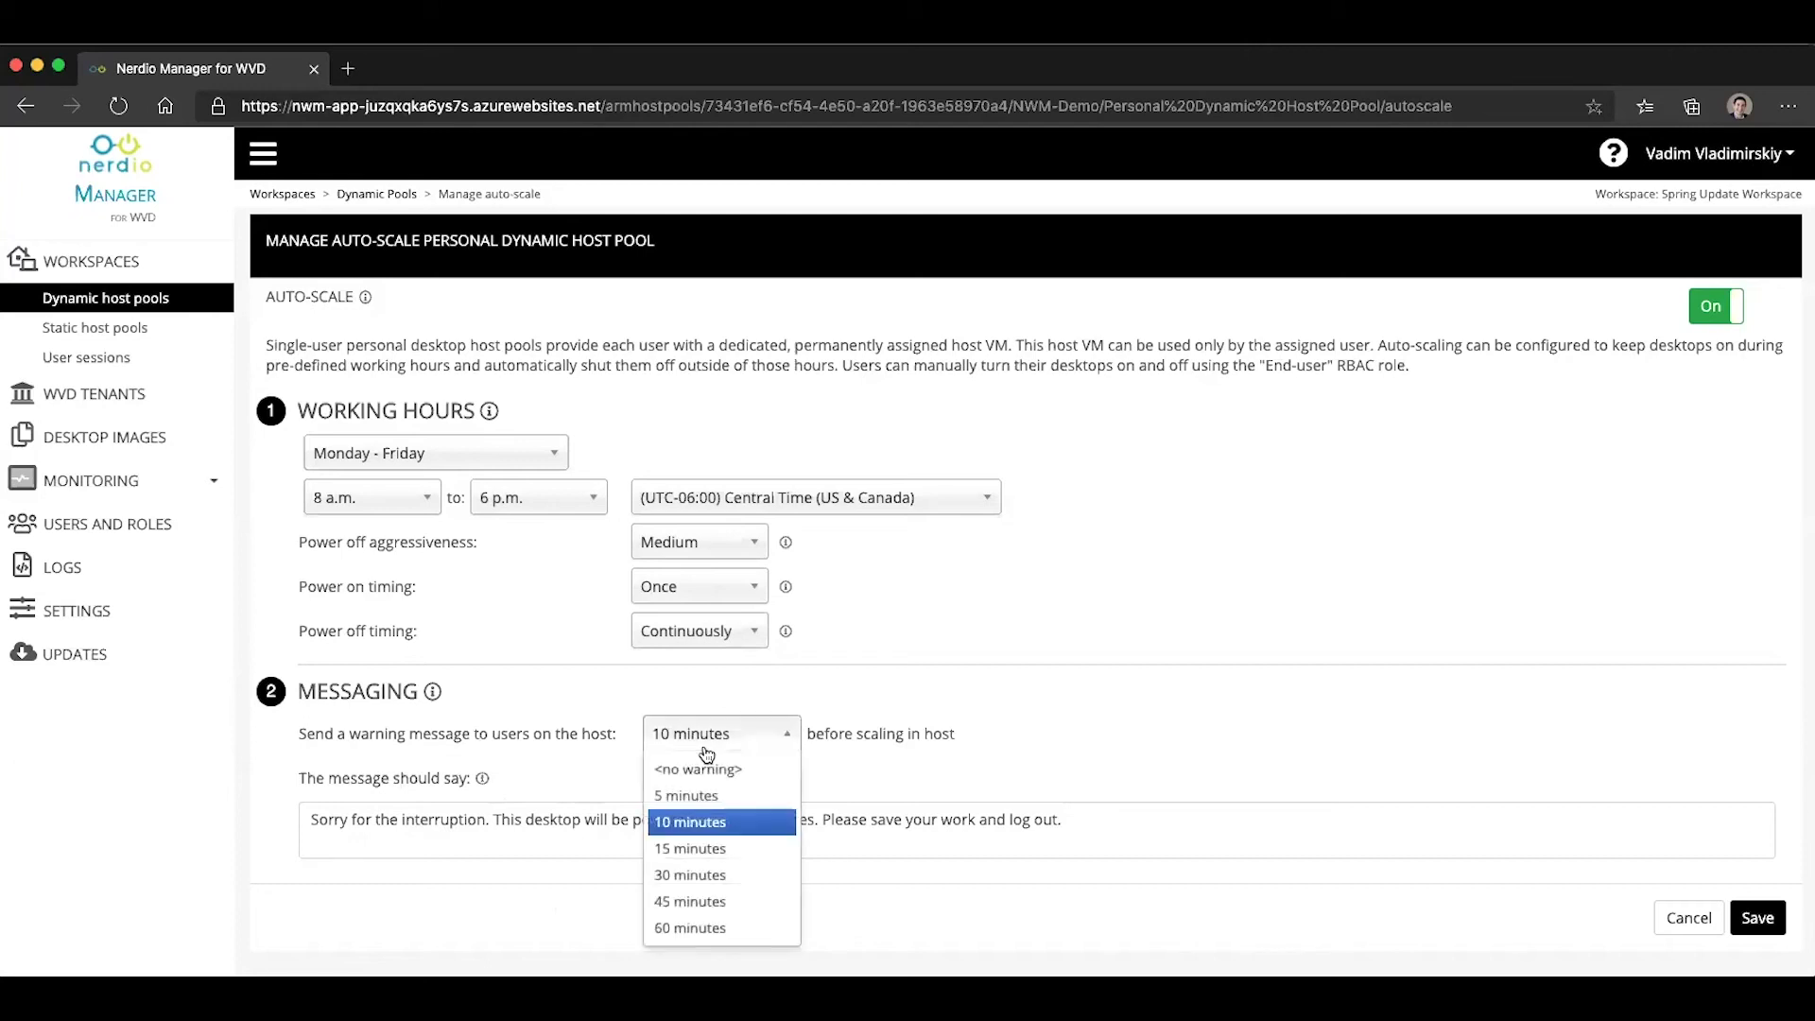
left_click(705, 751)
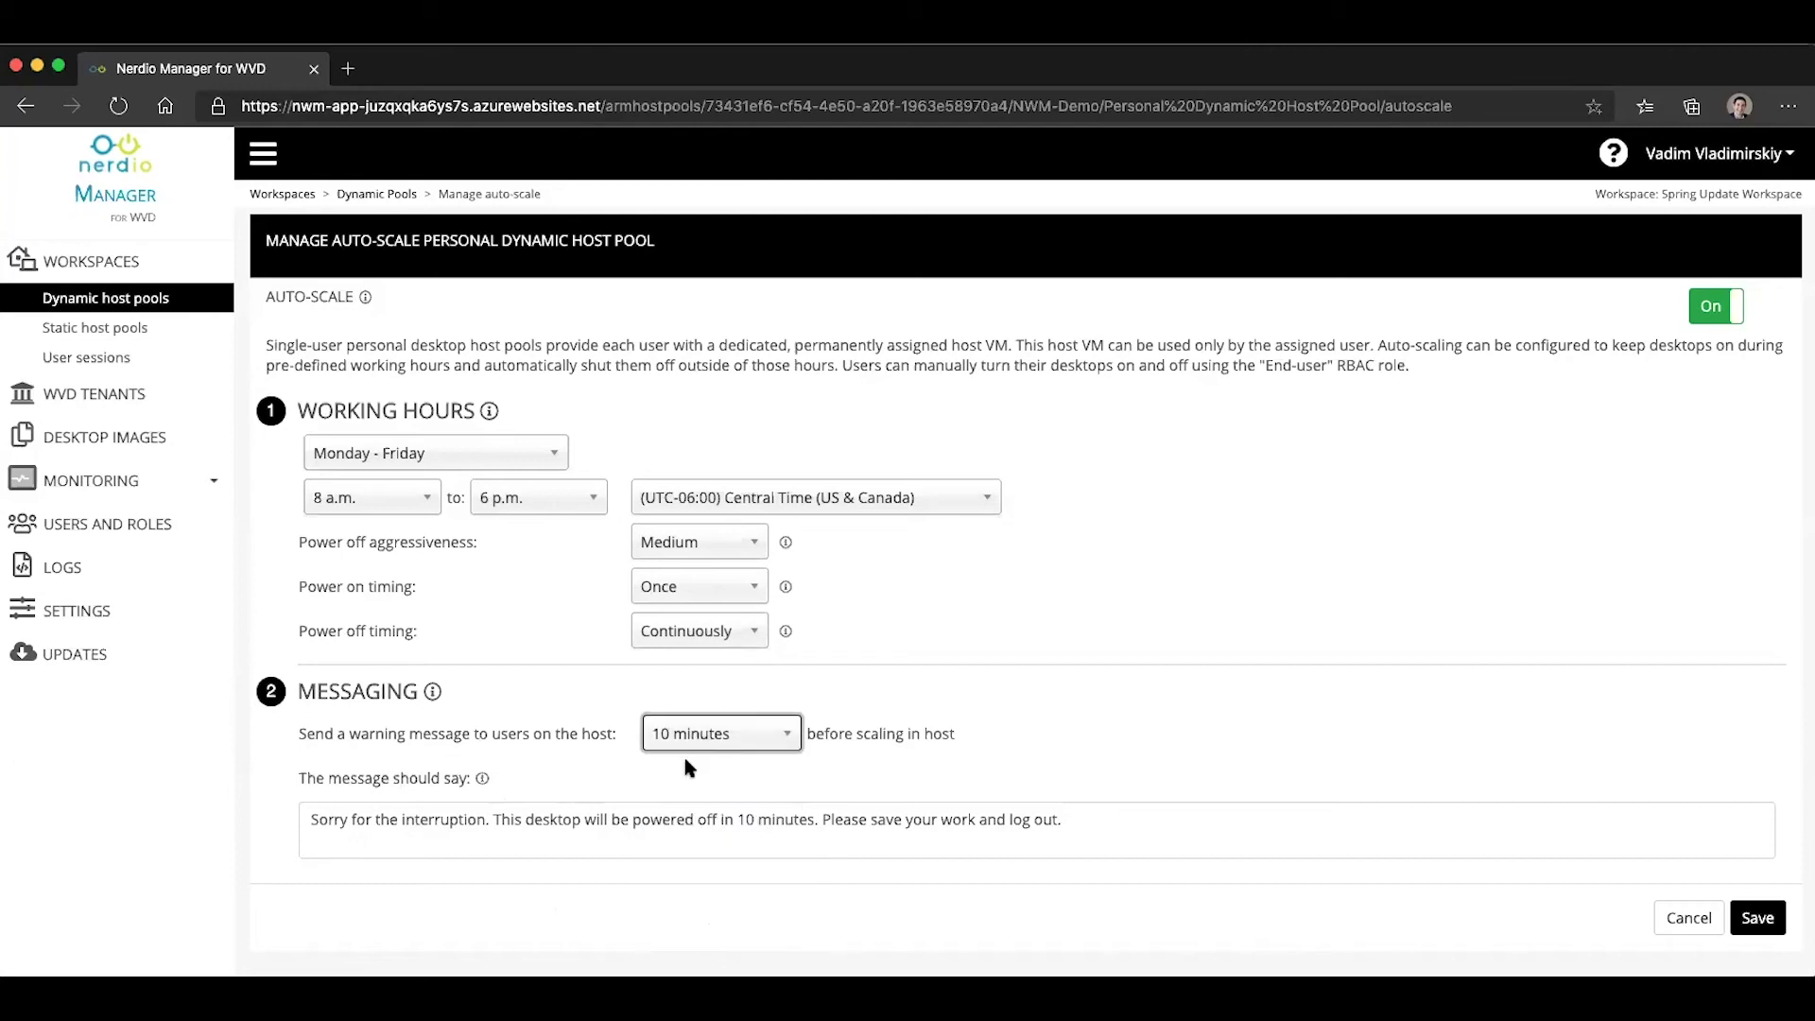
- Save the auto-scale schedule for Personal Dynamic Host Pool
left_click(1756, 921)
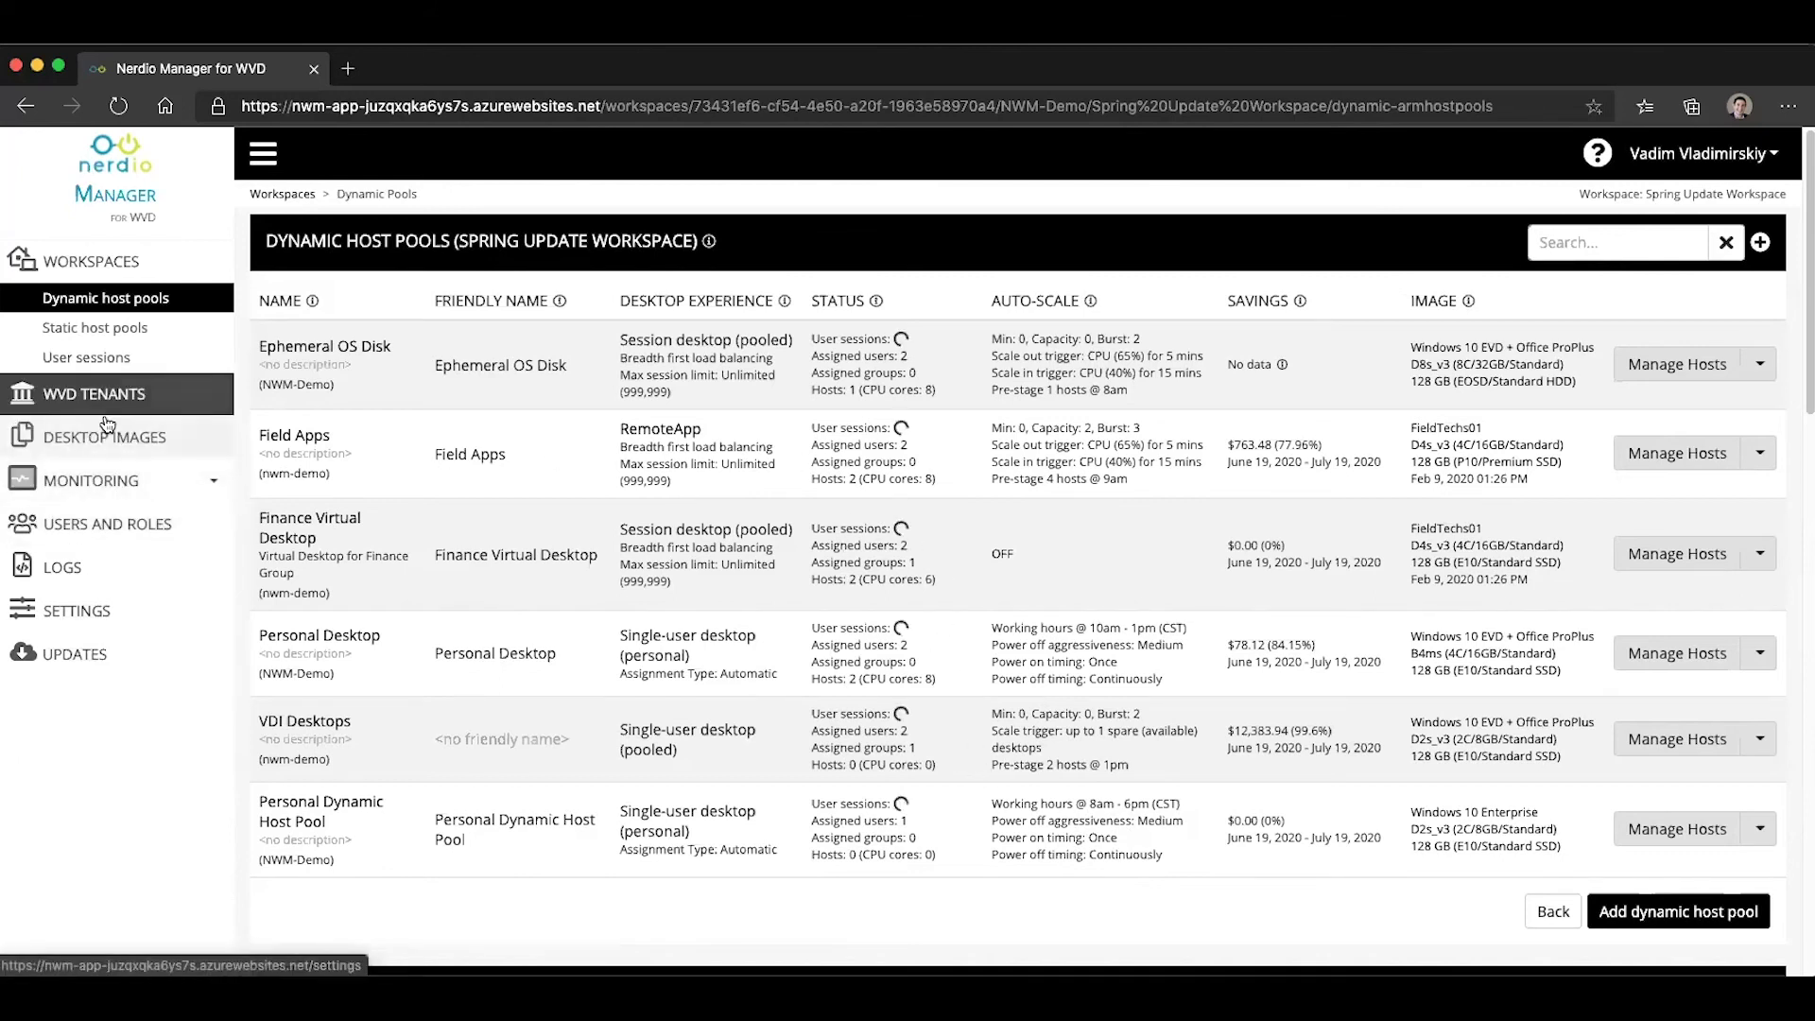
- Filter Users and Roles by 'nmw' and select the first tester account
left_click(89, 524)
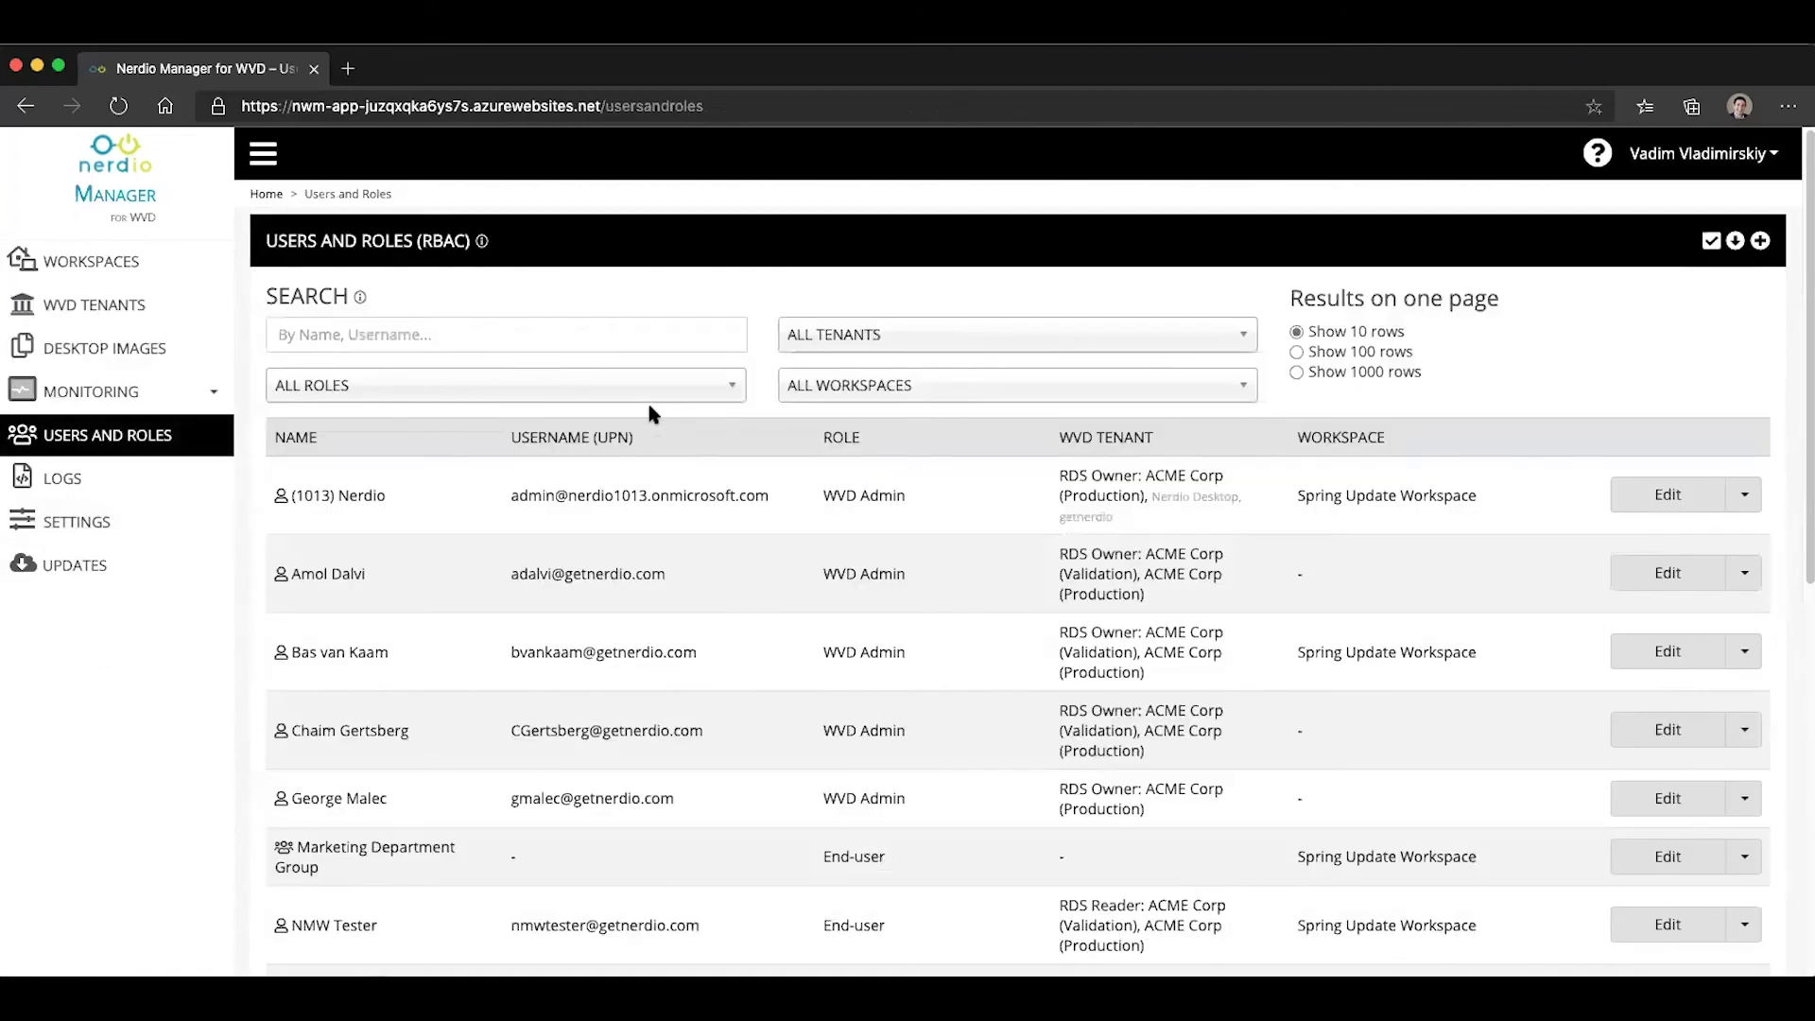
left_click(404, 336)
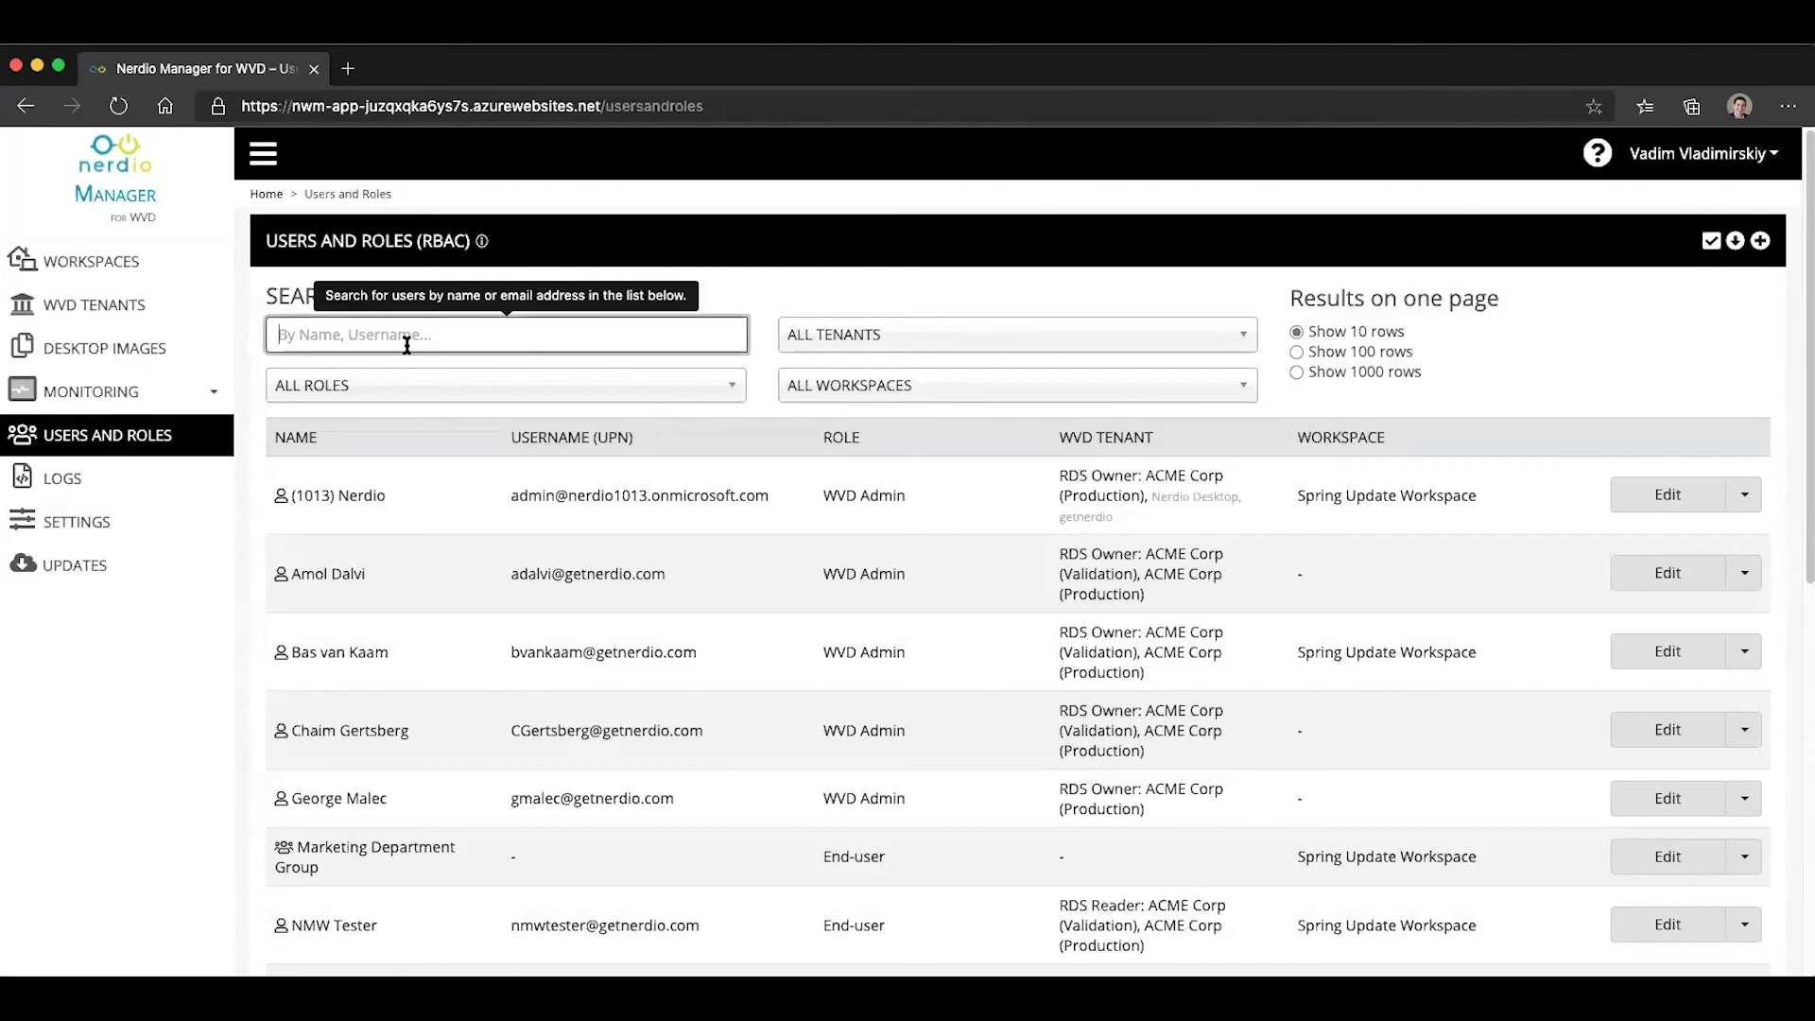
type("nmw")
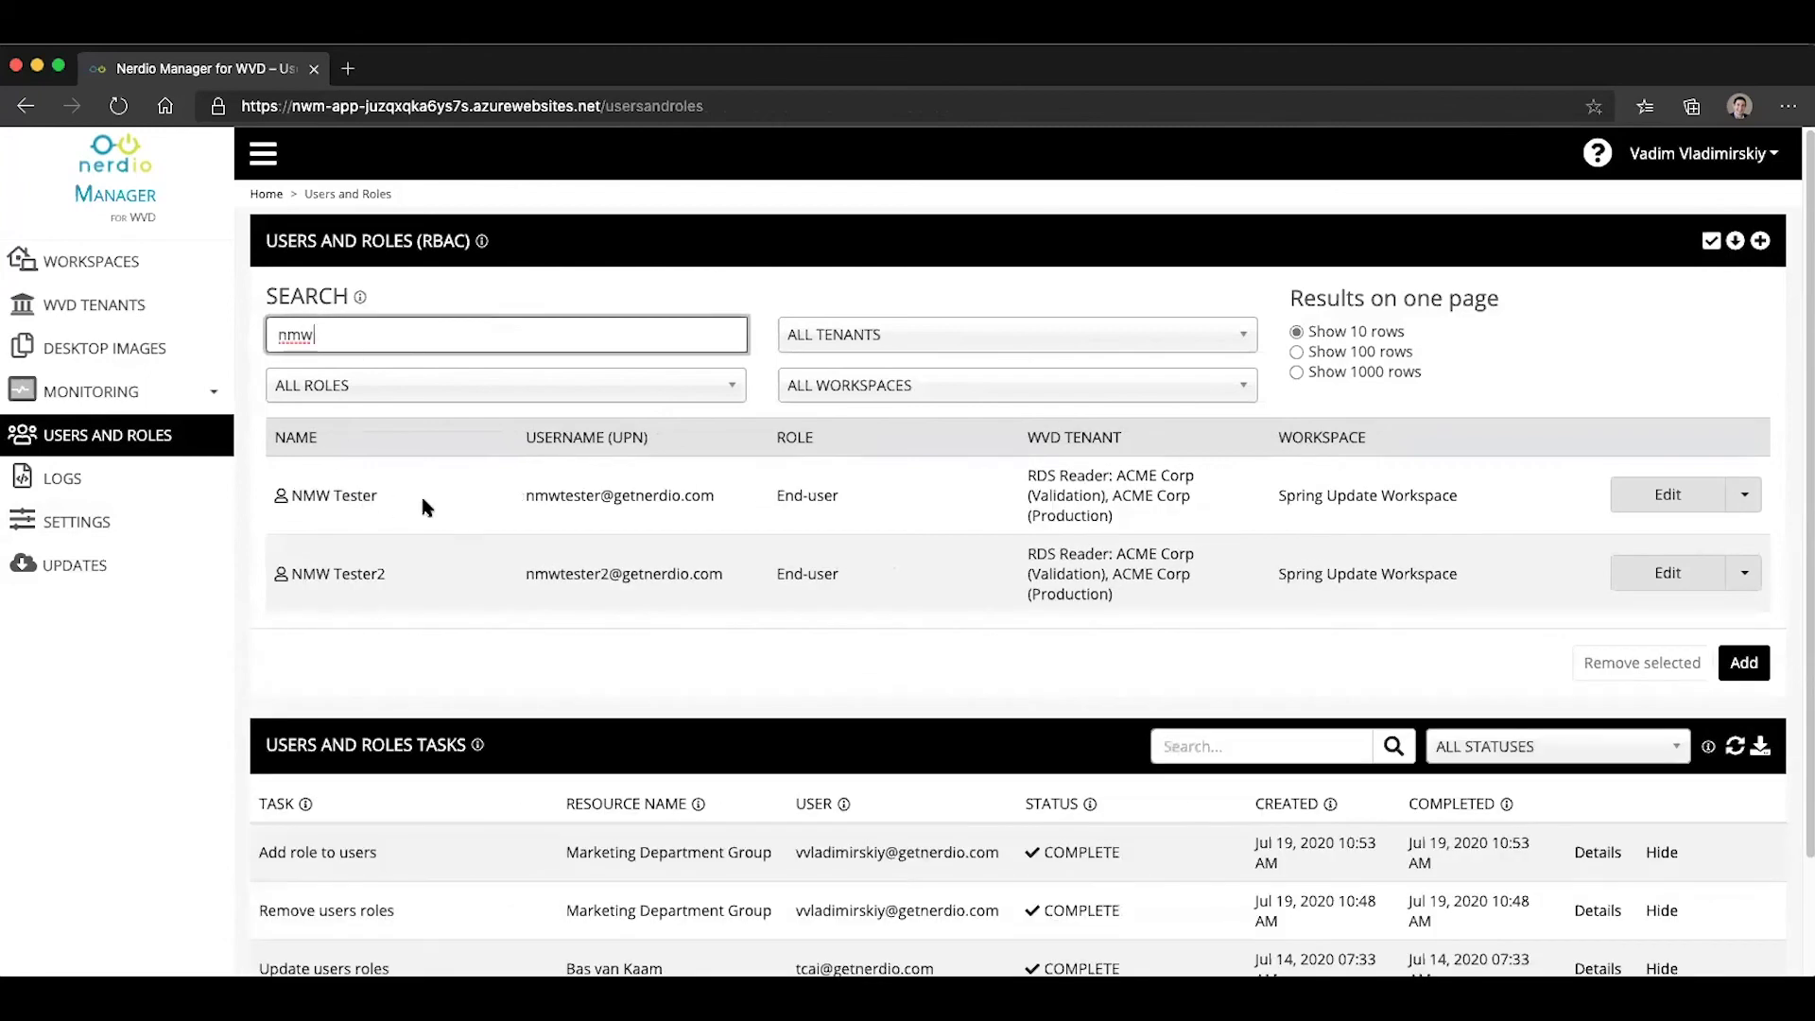
left_click(452, 498)
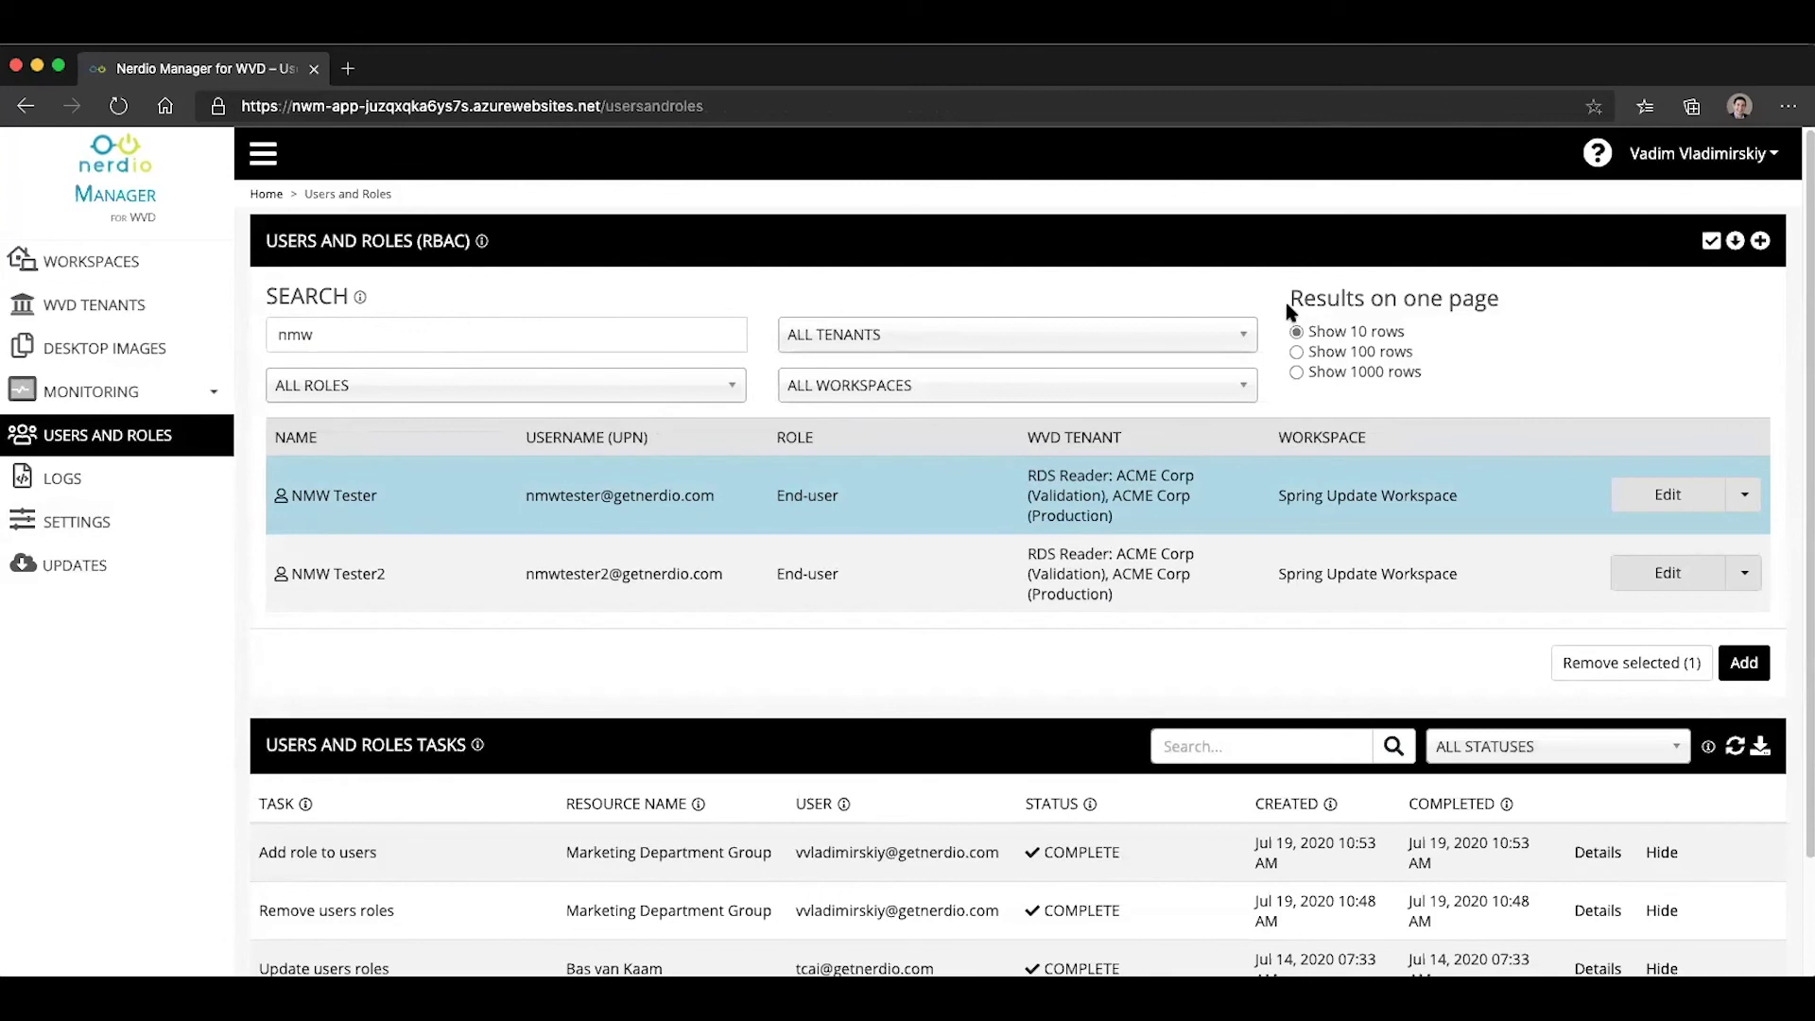
- Load the pasted Nerdio Manager address in a new Edge InPrivate window
left_click(1787, 106)
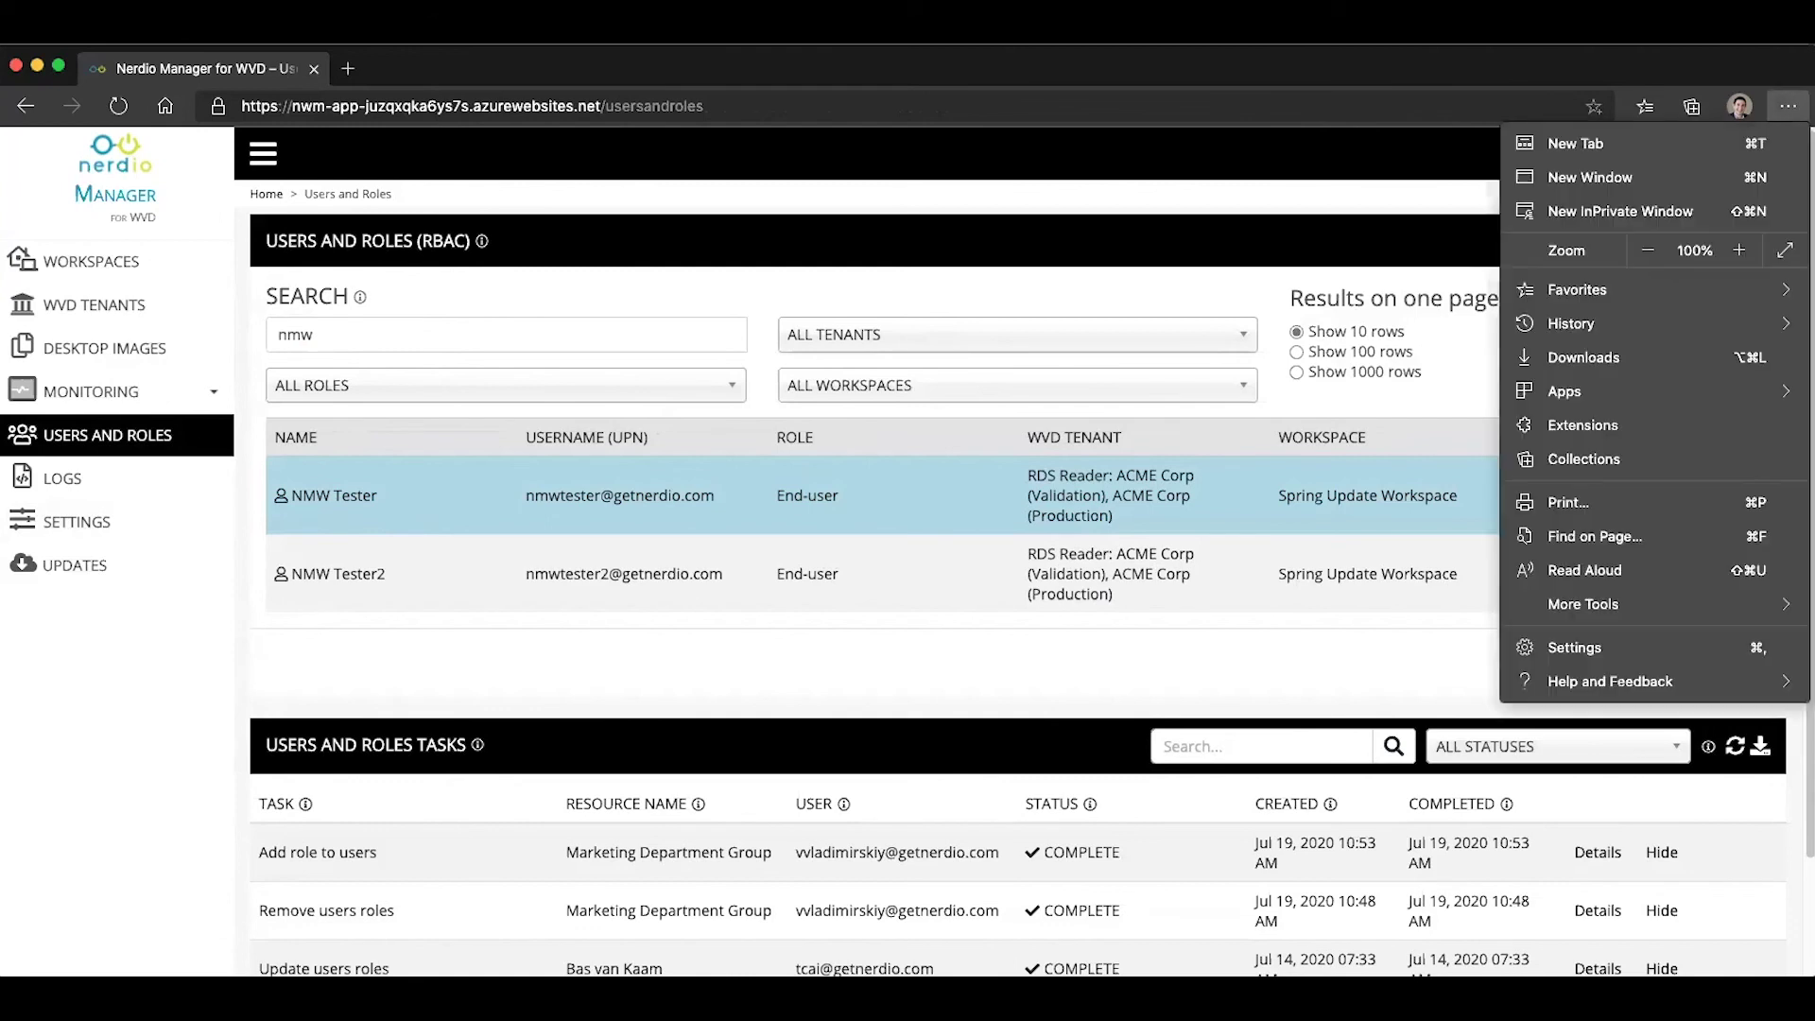
left_click(1614, 212)
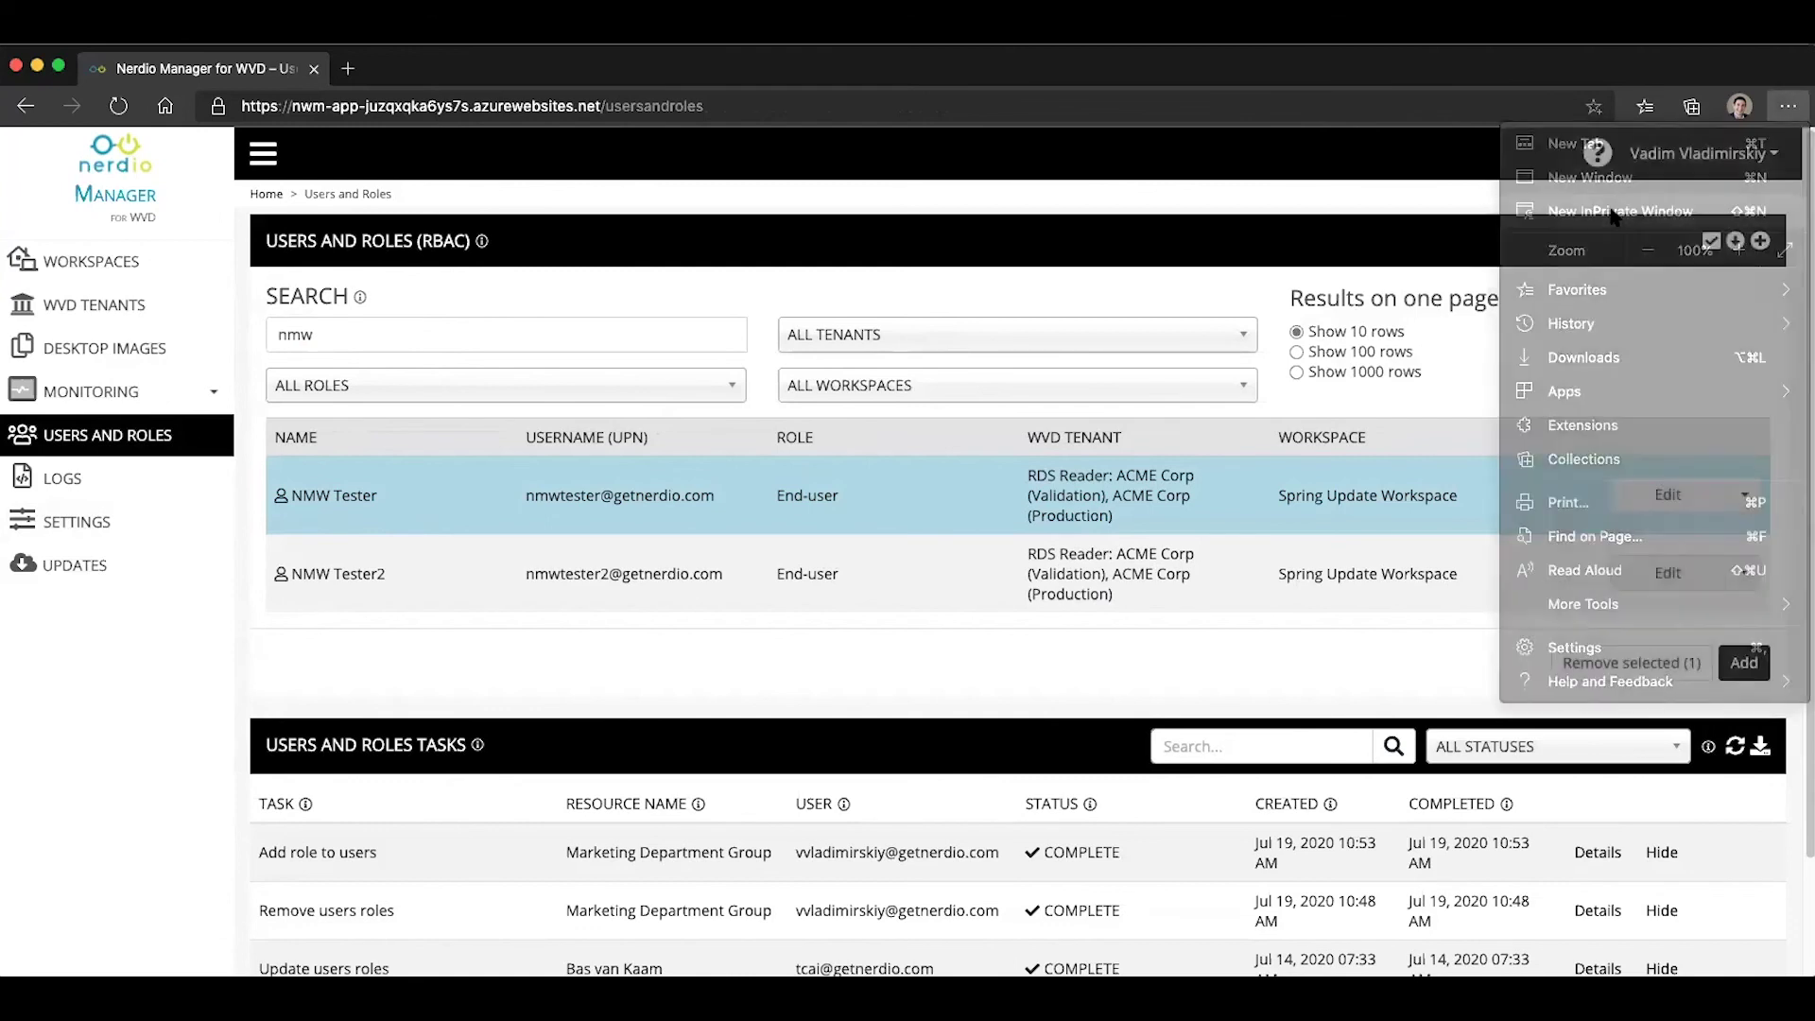
type("https://nwm-app-juzqxqka6ys7s.azurewebsites.net/")
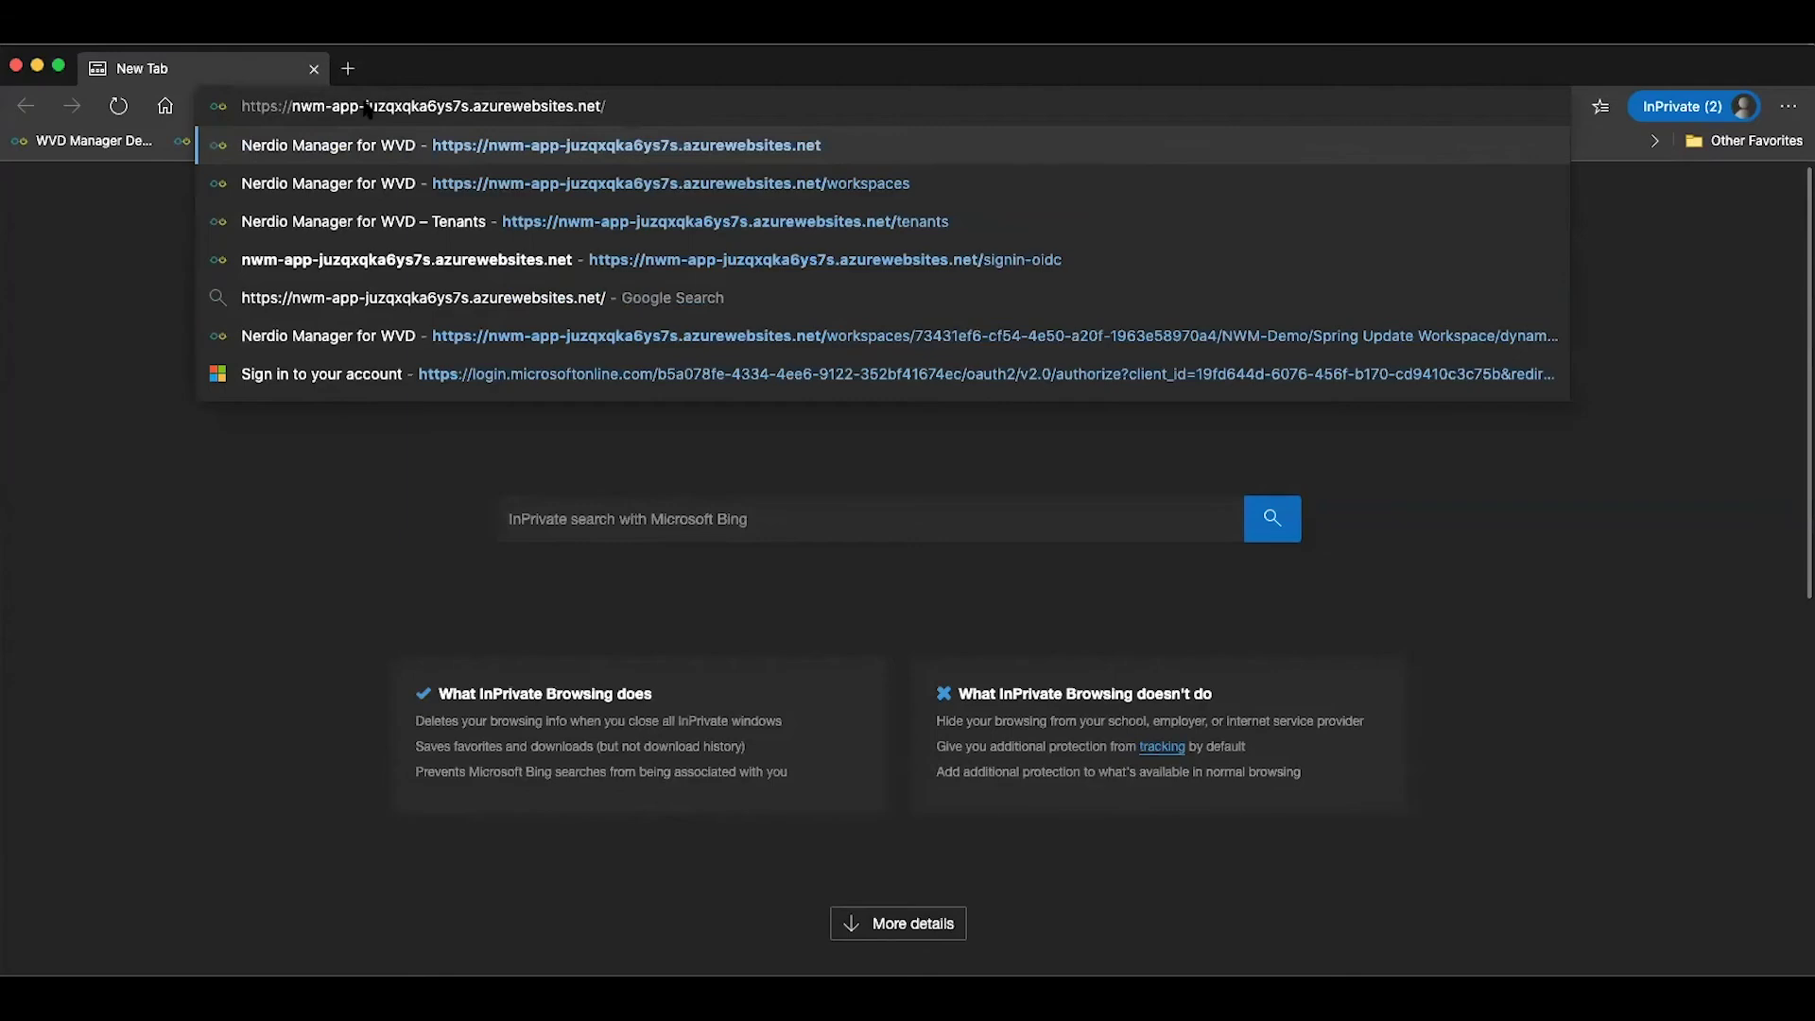
key("Return")
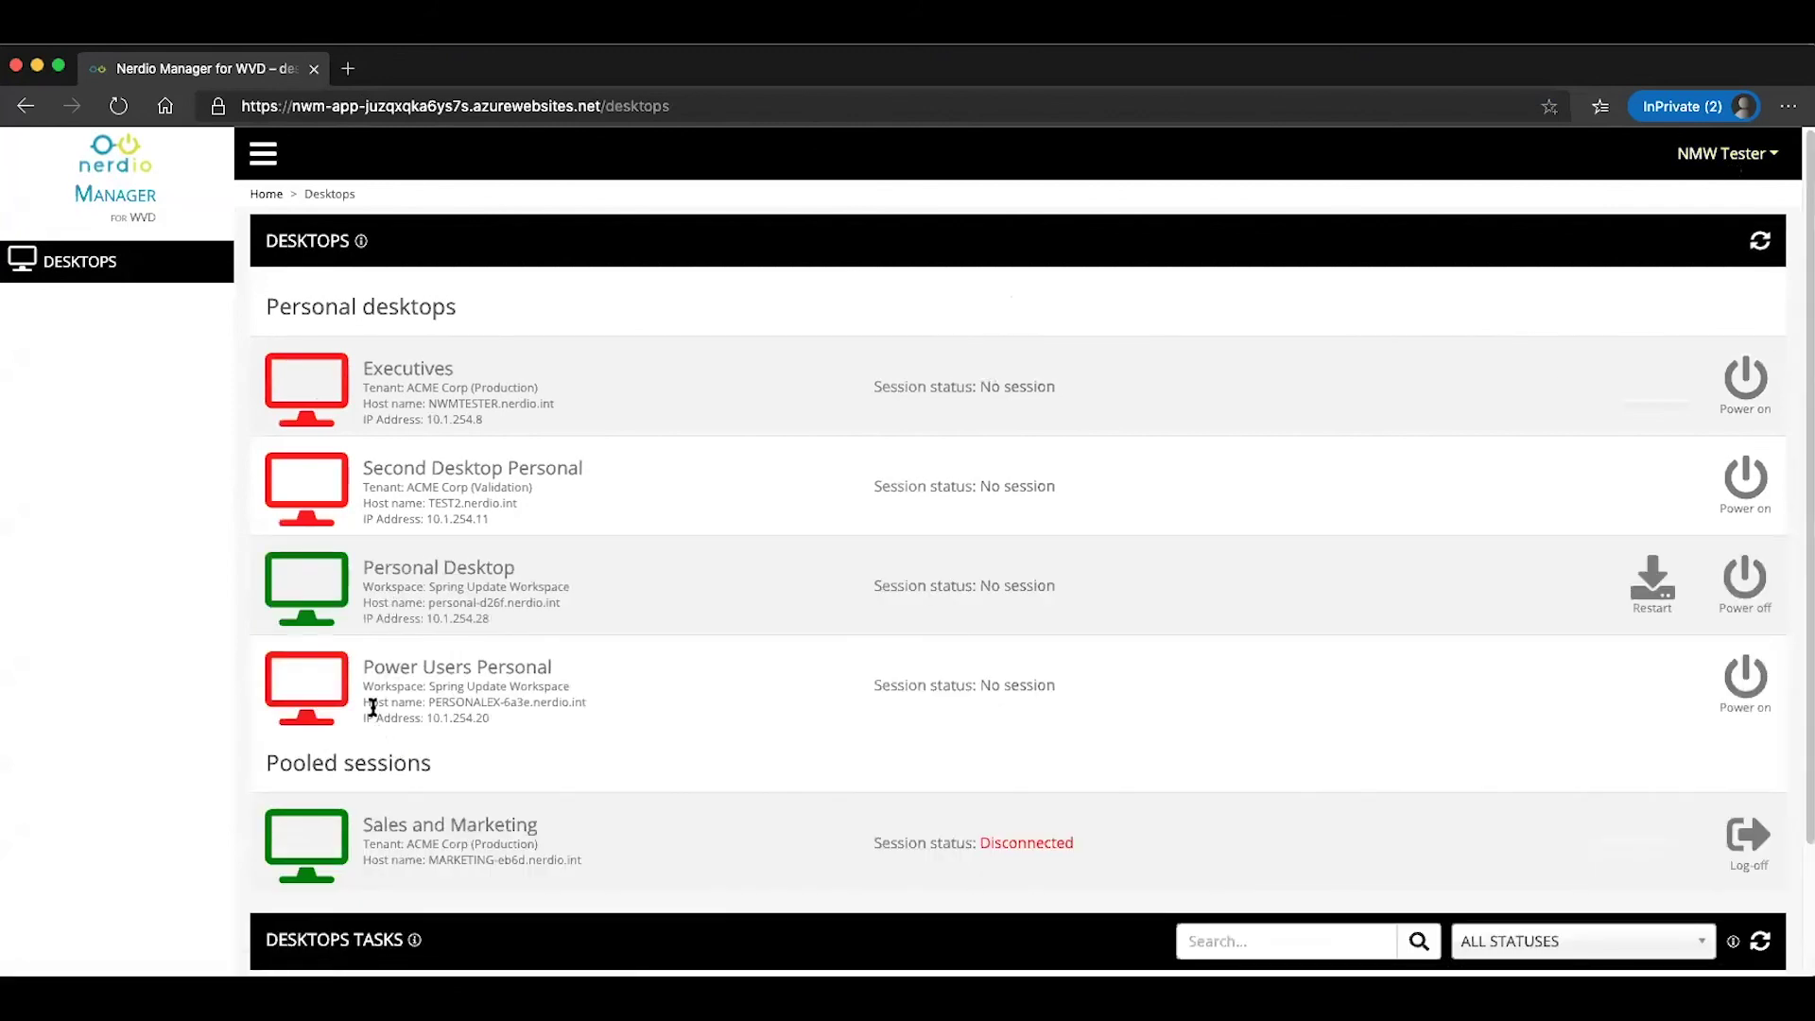
scroll(699, 605, "down", 1)
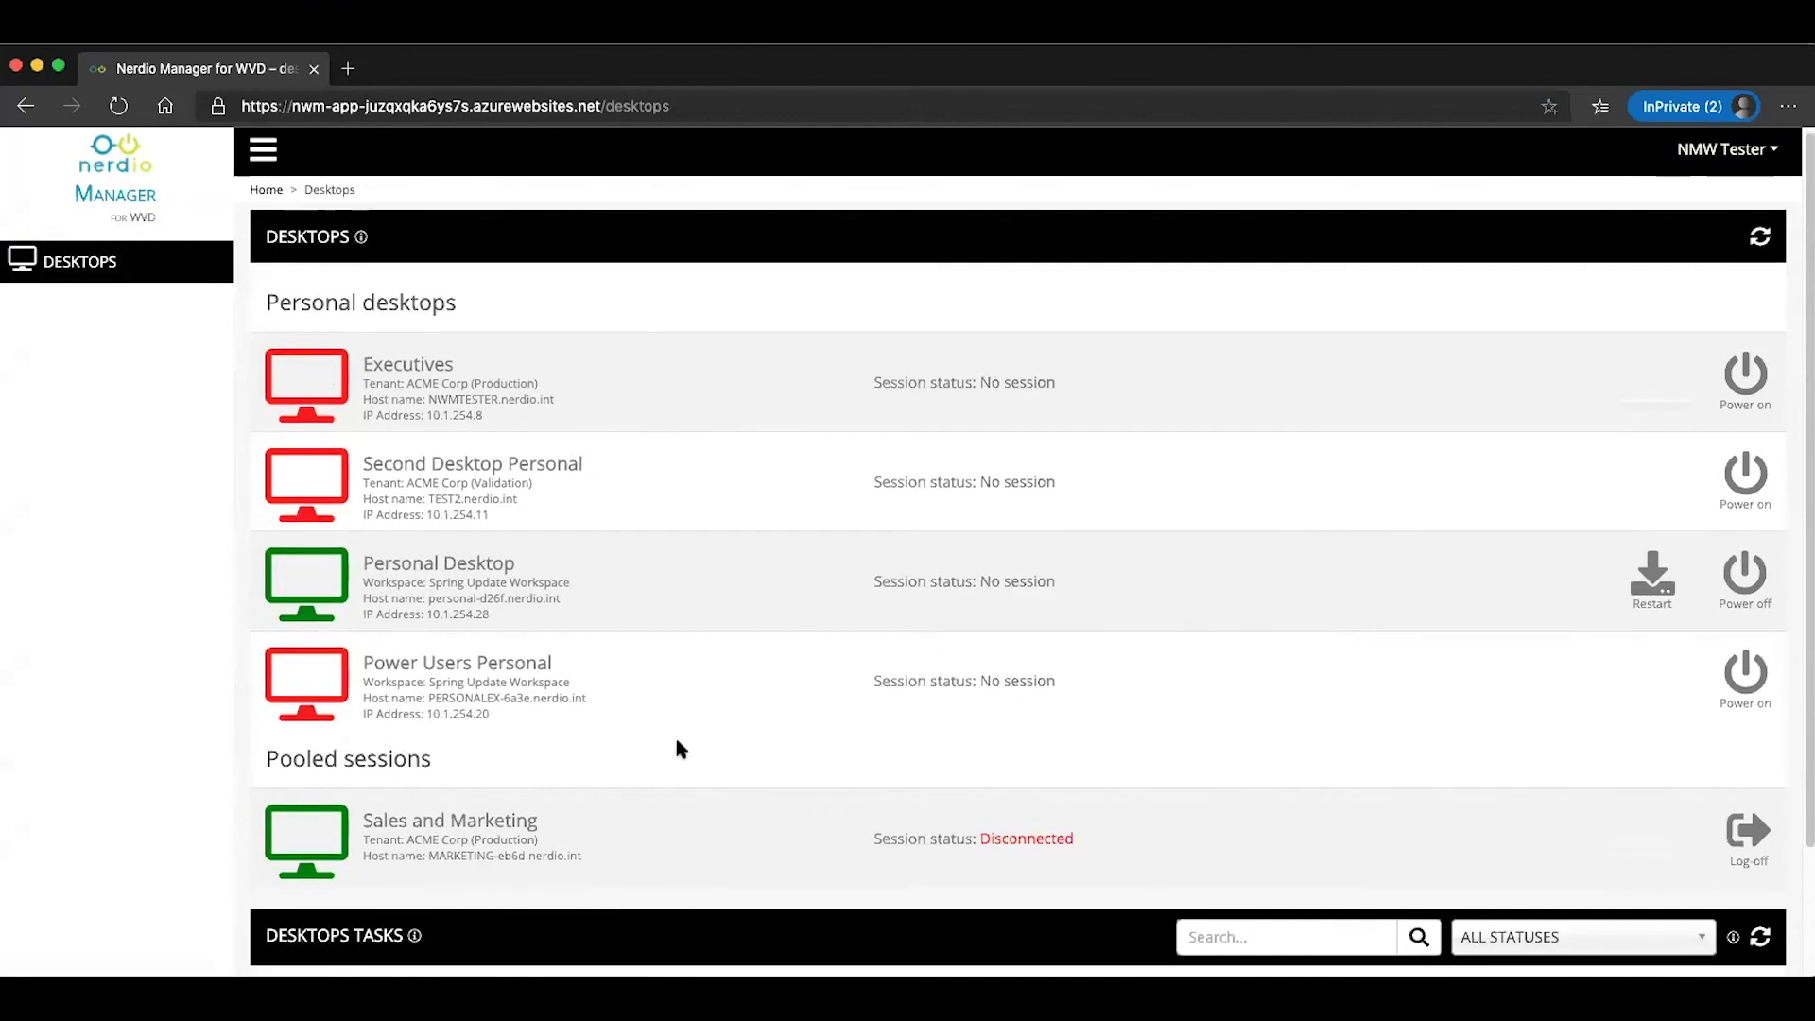
left_click_drag(261, 740, 1201, 872)
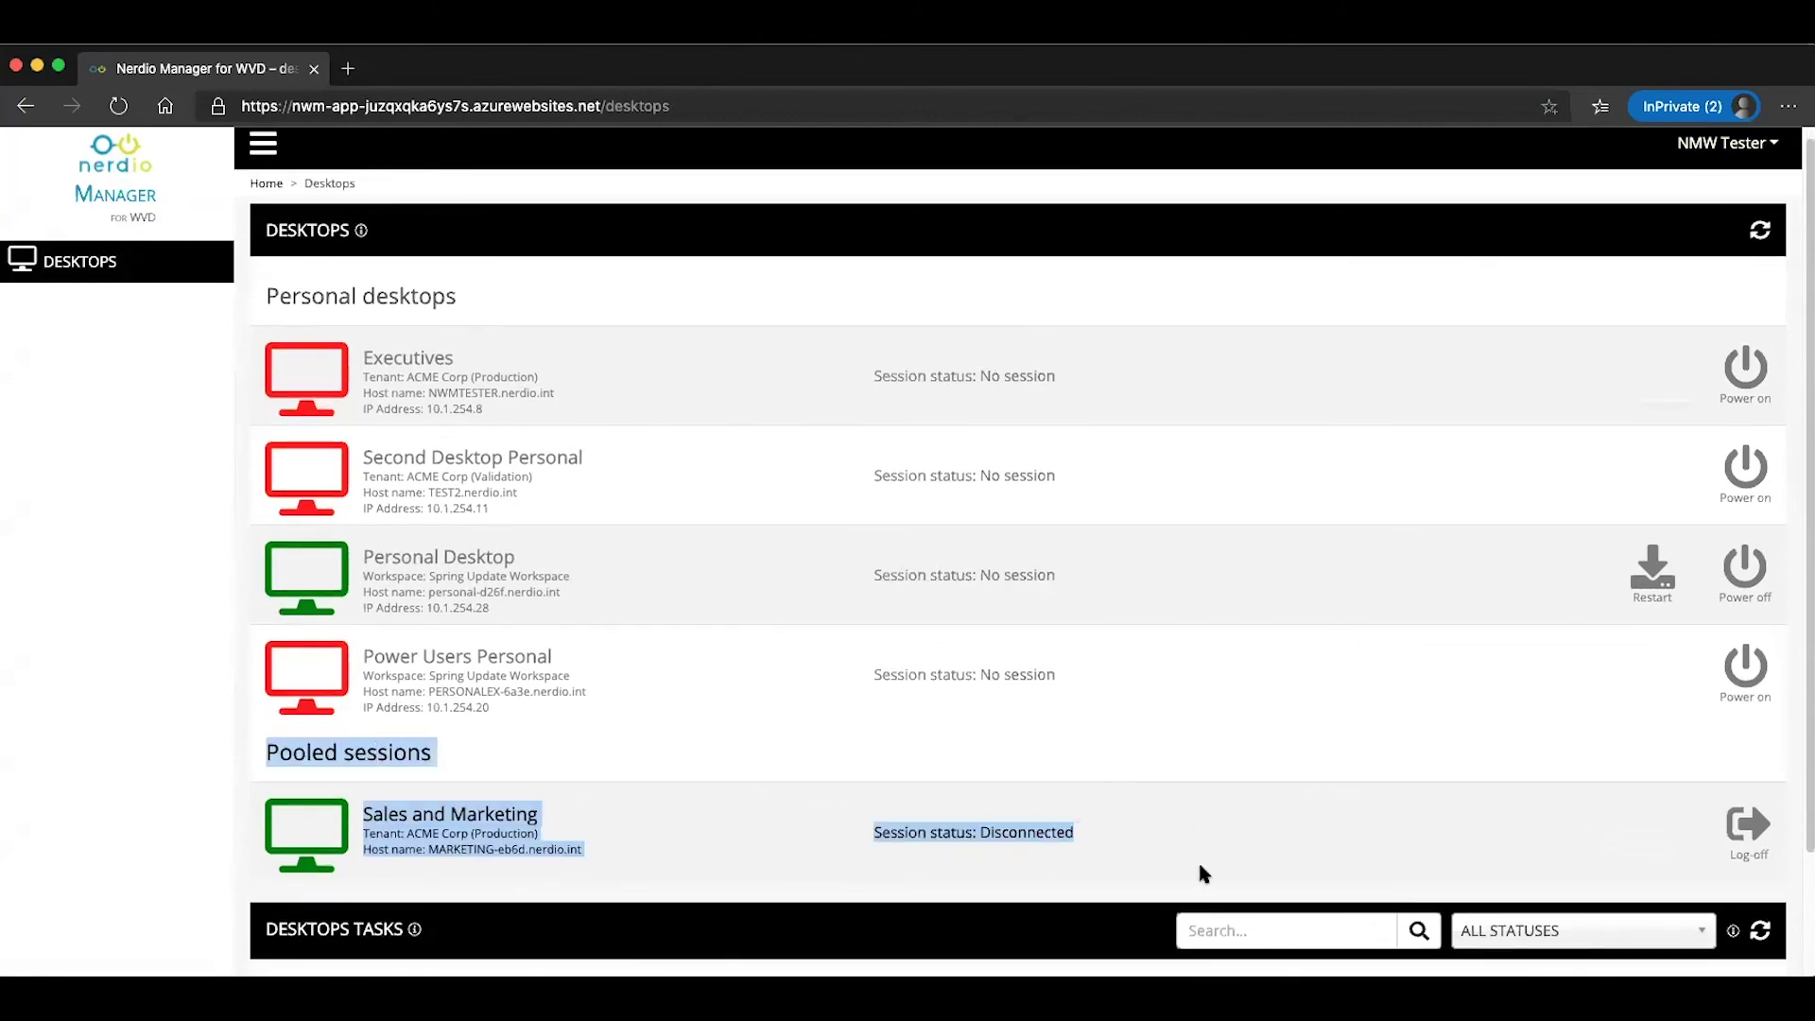
left_click(1048, 861)
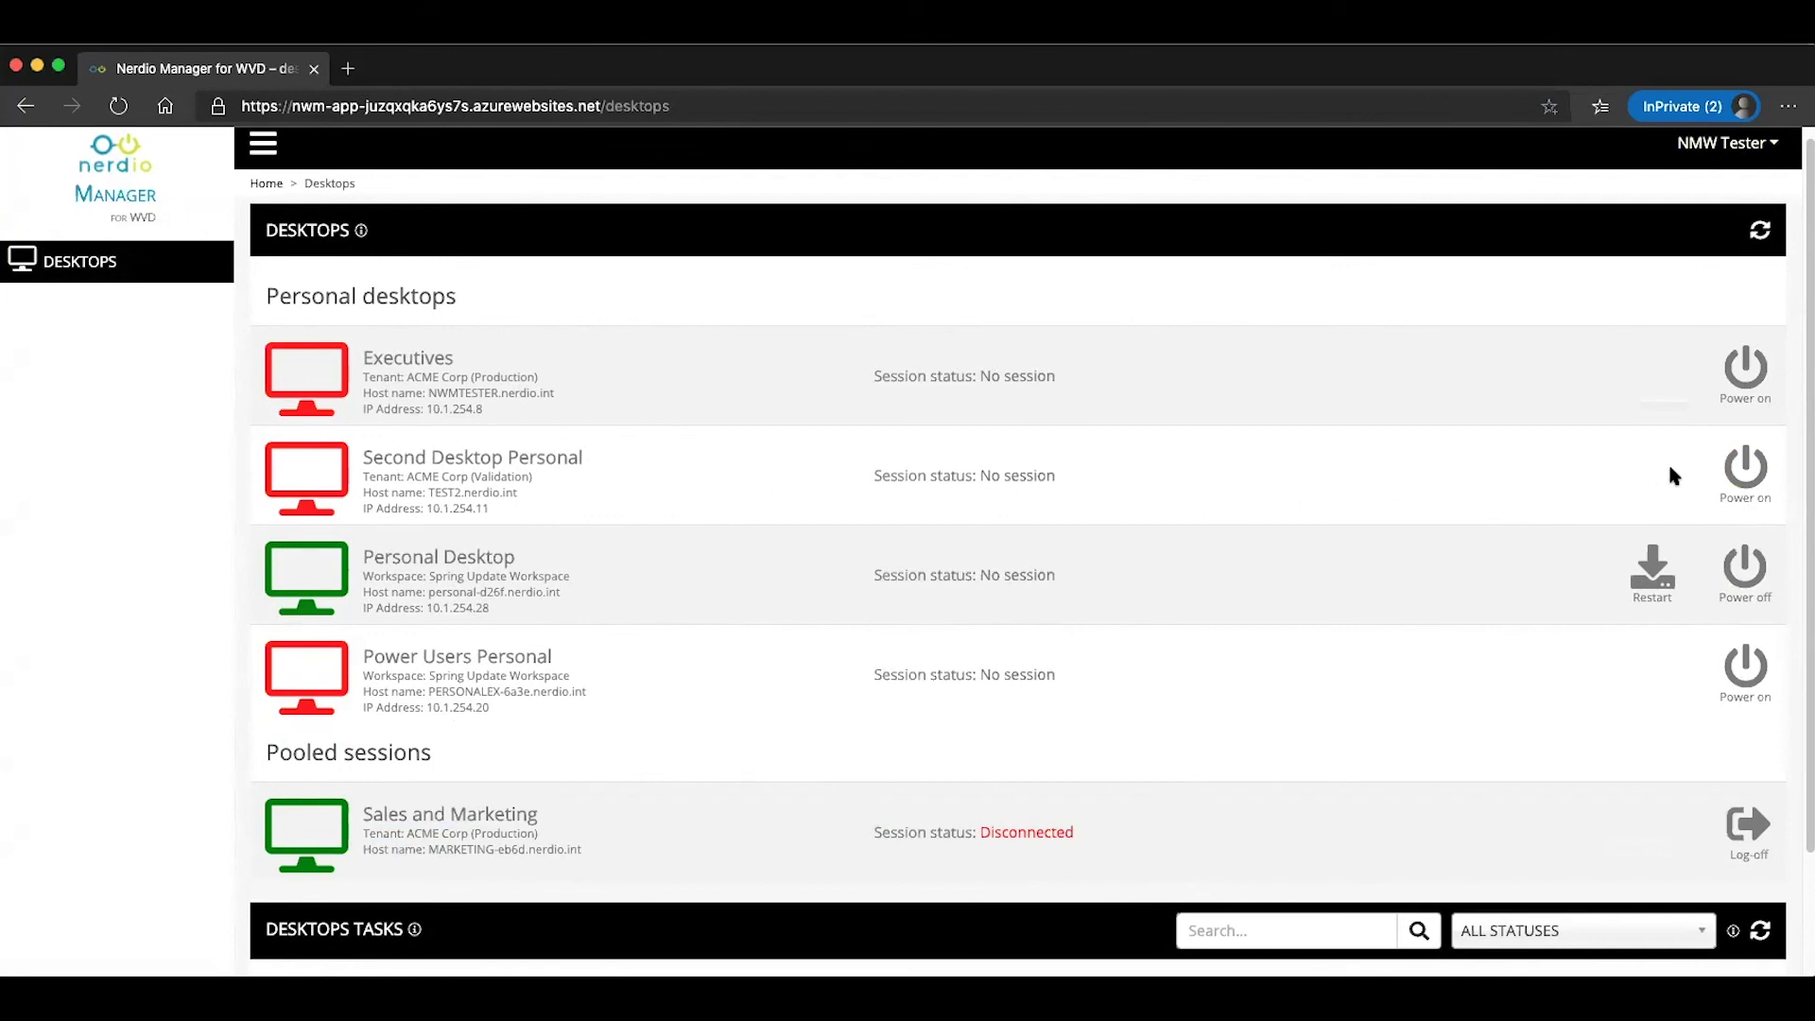
- Power on Second Desktop Personal and confirm the action
left_click(1746, 486)
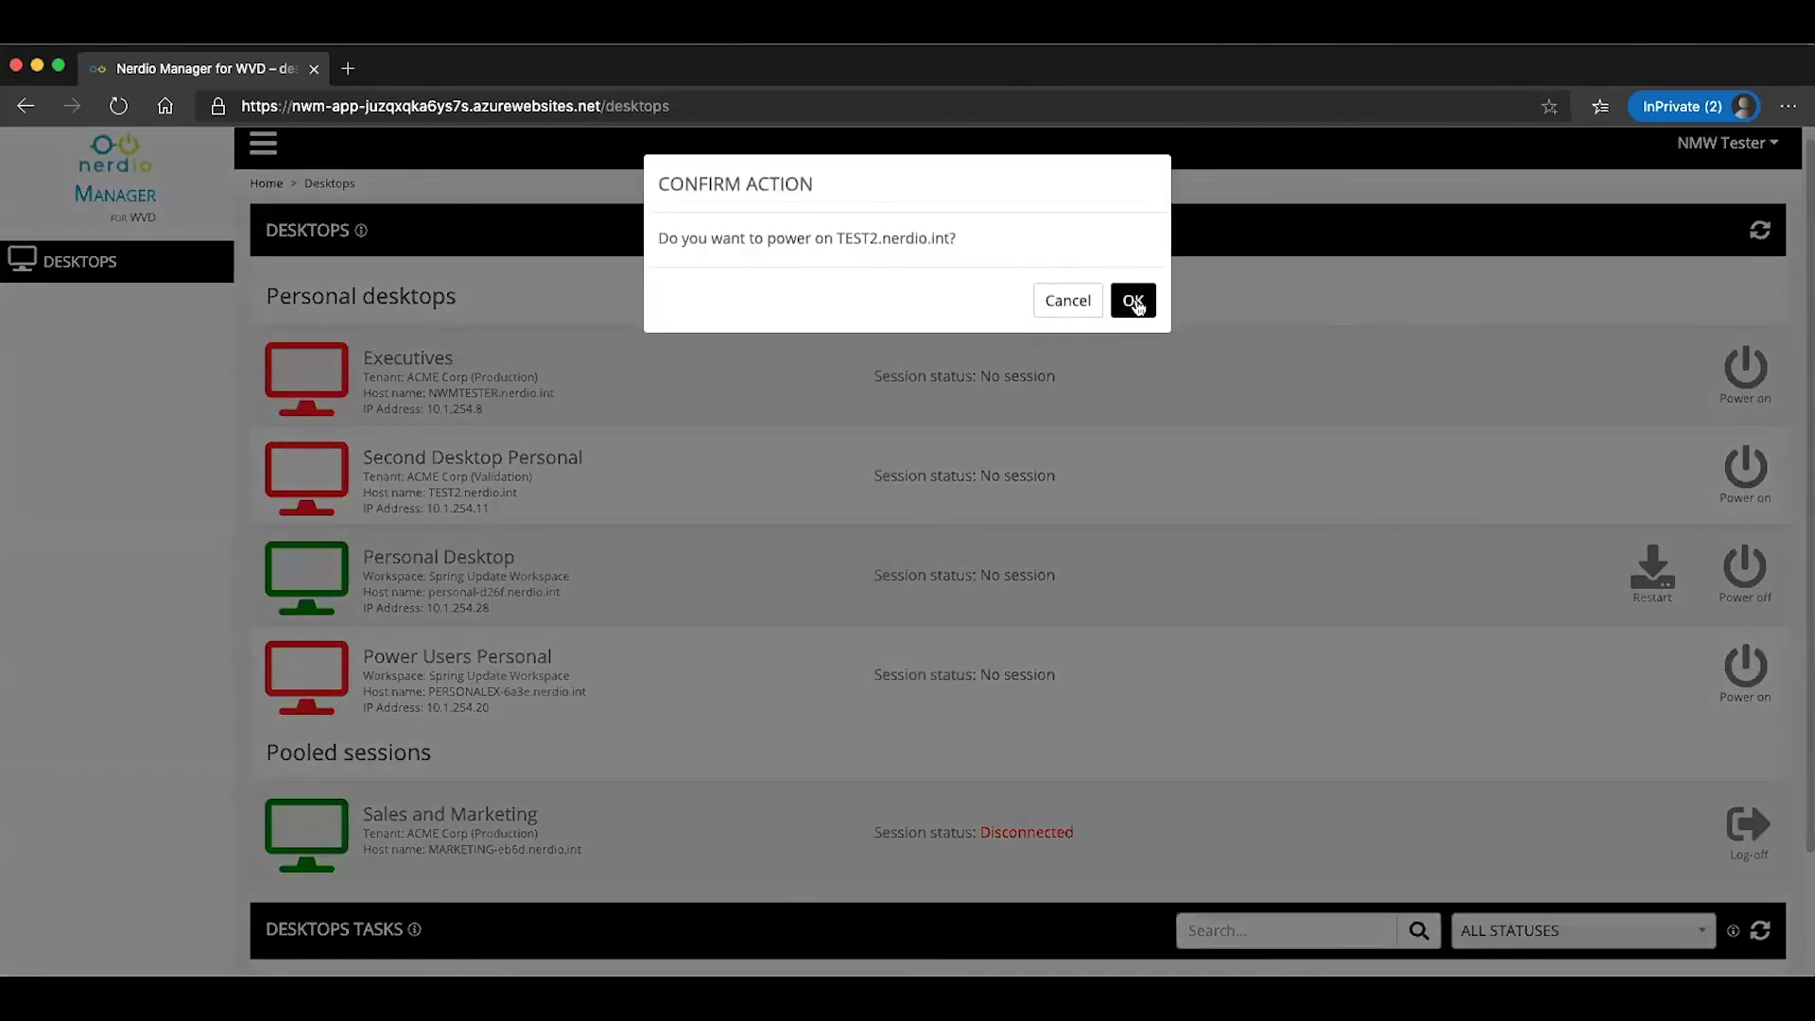
left_click(1135, 302)
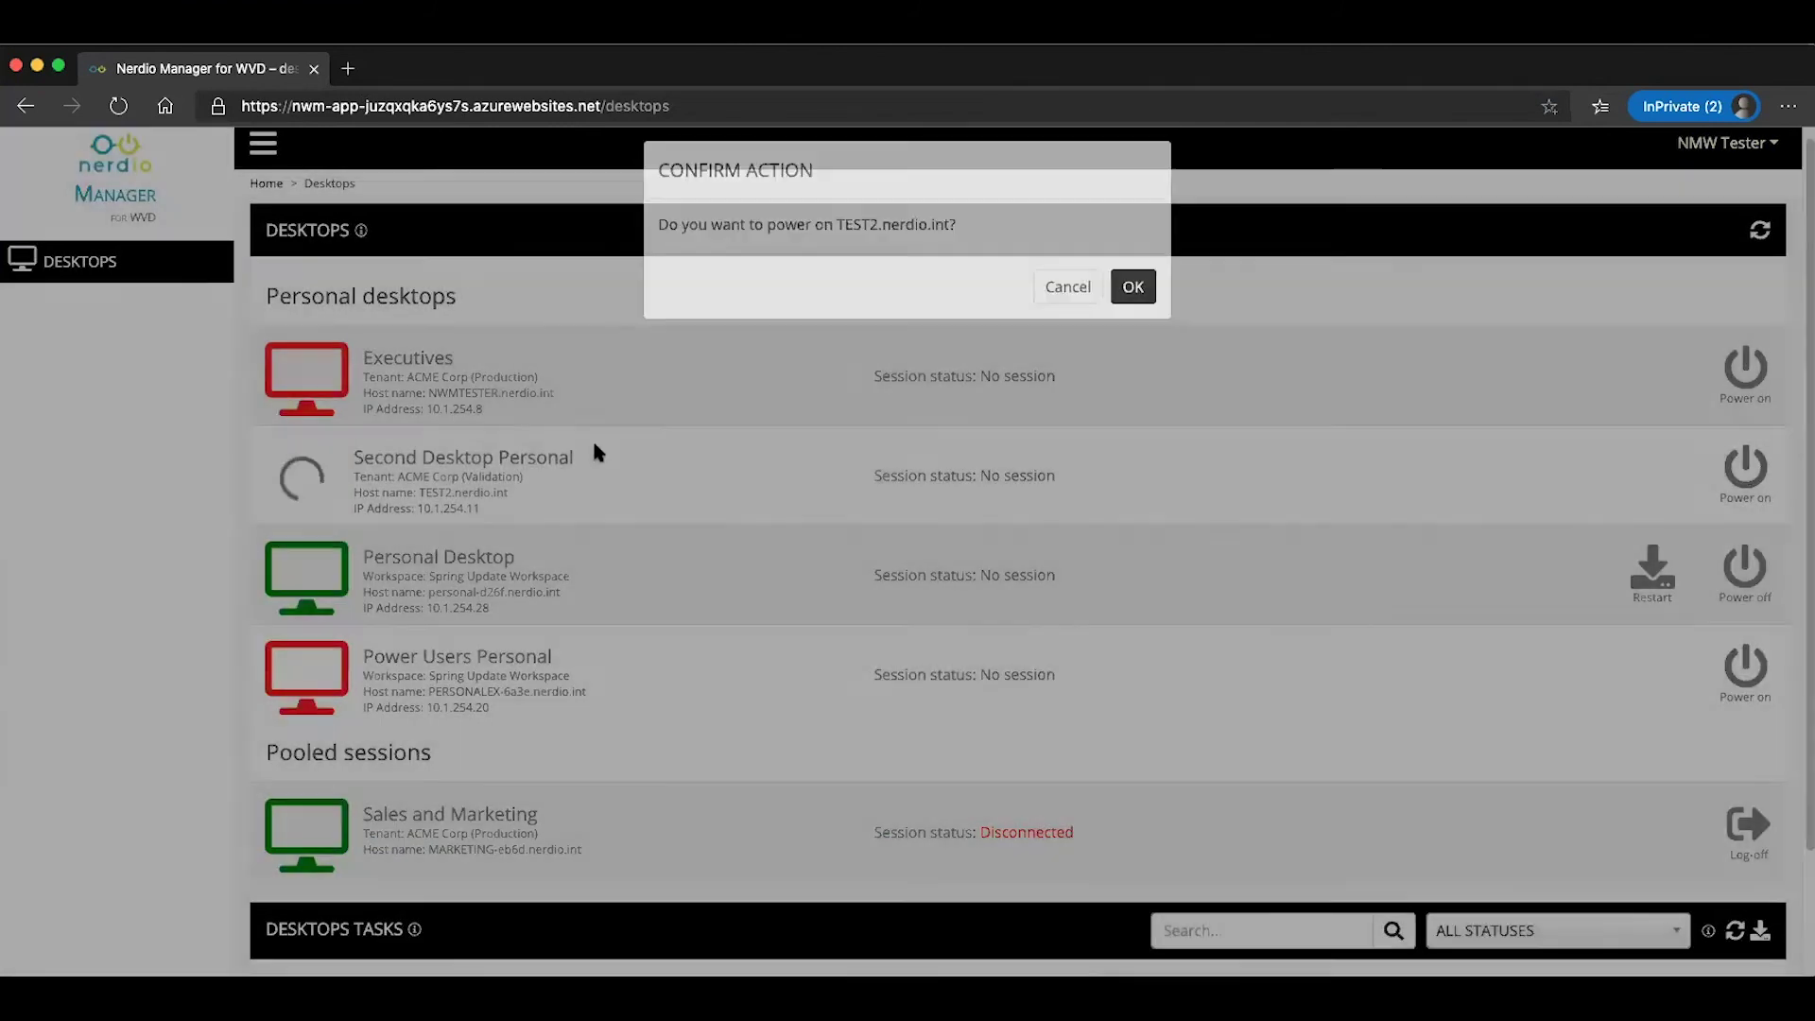